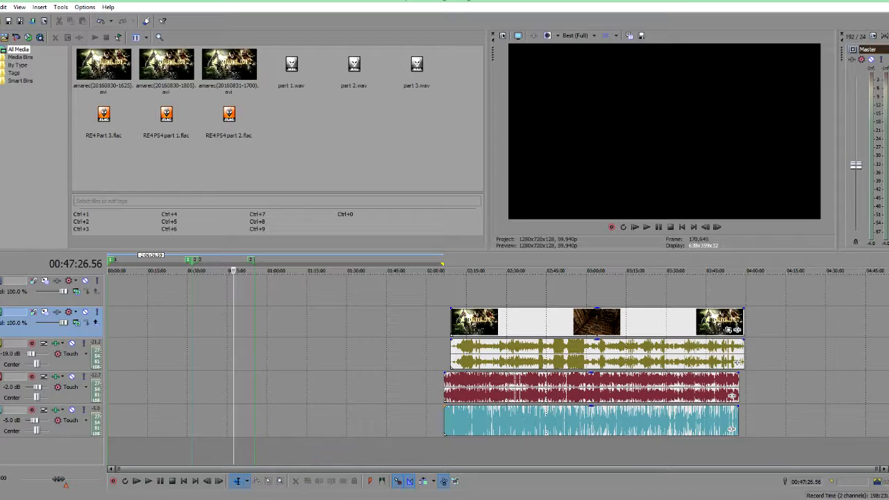
# Step: Turn on Auto Ripple and delete the empty gap before the clips on the timeline
pyautogui.click(425, 481)
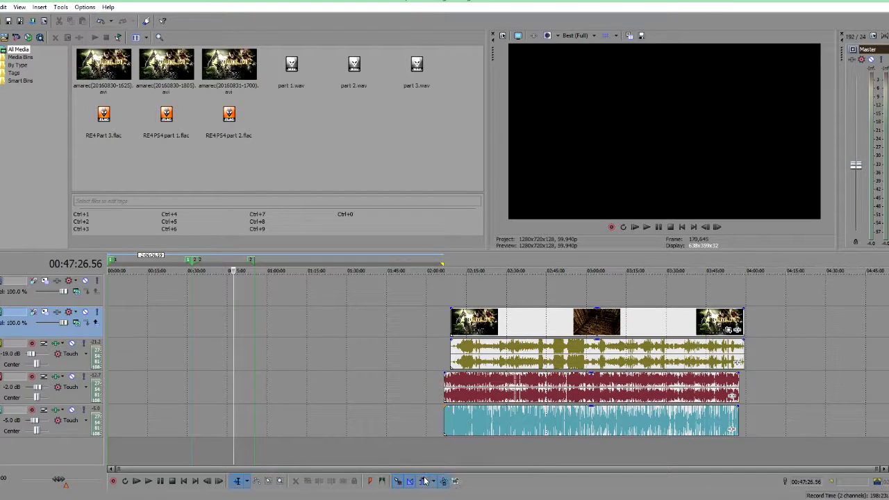
pyautogui.doubleClick(170, 397)
pyautogui.press('Delete')
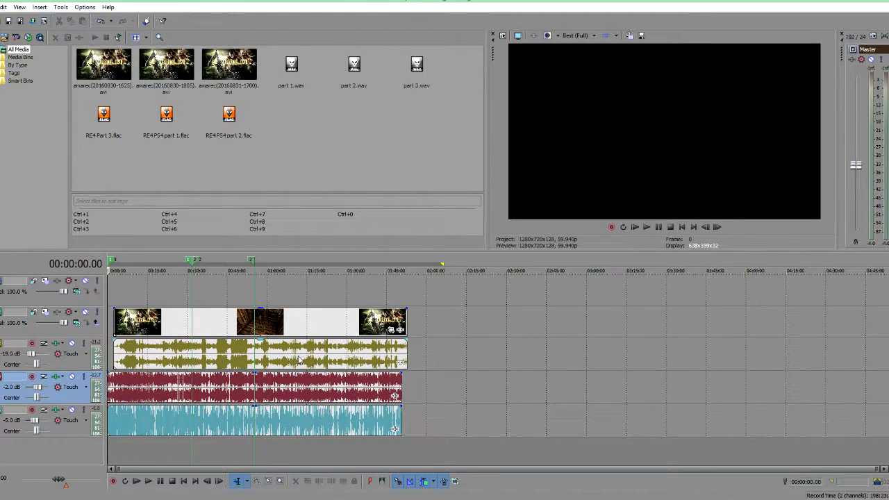
# Step: Split the game video event and move its pieces along the timeline
pyautogui.click(266, 356)
pyautogui.moveTo(759, 402); pyautogui.dragTo(734, 350)
pyautogui.moveTo(564, 353); pyautogui.dragTo(511, 377)
pyautogui.click(592, 355)
pyautogui.press('s')
pyautogui.click(574, 353)
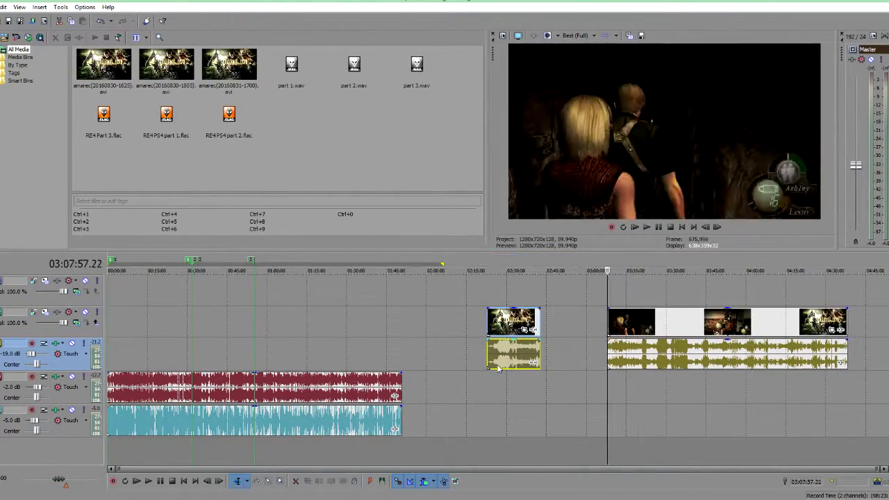
# Step: Delete the empty gap between the split video pieces
pyautogui.click(511, 378)
pyautogui.doubleClick(574, 347)
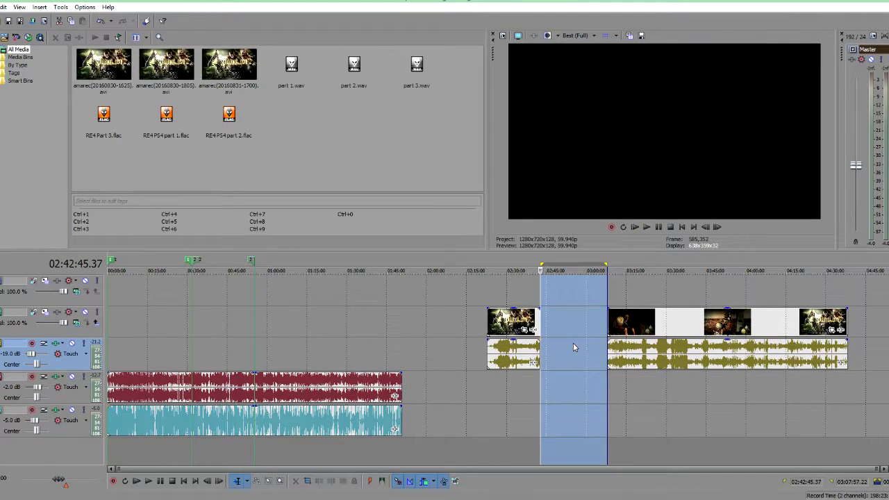
pyautogui.press('Delete')
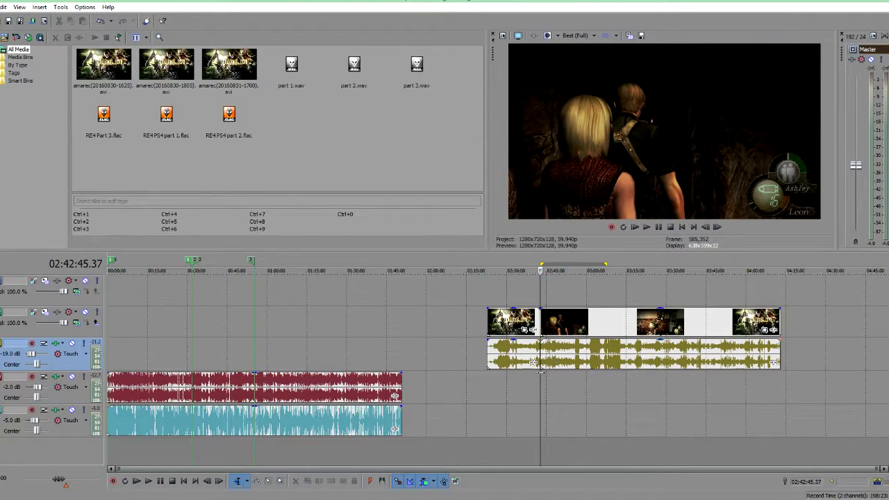
pyautogui.click(505, 410)
pyautogui.moveTo(568, 352)
pyautogui.mouseDown()
pyautogui.moveTo(587, 353)
pyautogui.moveTo(568, 352)
pyautogui.mouseUp()
pyautogui.click(481, 387)
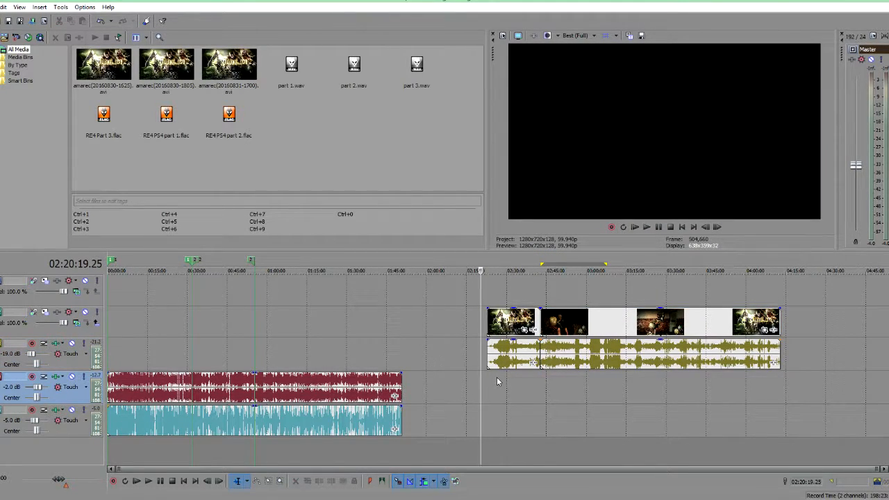
# Step: Undo the last seven edits
pyautogui.hotkey('ctrl', 'z')
pyautogui.hotkey('ctrl', 'z')
pyautogui.hotkey('ctrl', 'z')
pyautogui.hotkey('ctrl', 'z')
pyautogui.hotkey('ctrl', 'z')
pyautogui.hotkey('ctrl', 'z')
pyautogui.hotkey('ctrl', 'z')
pyautogui.hotkey('ctrl', 'z')
pyautogui.hotkey('ctrl', 'z')
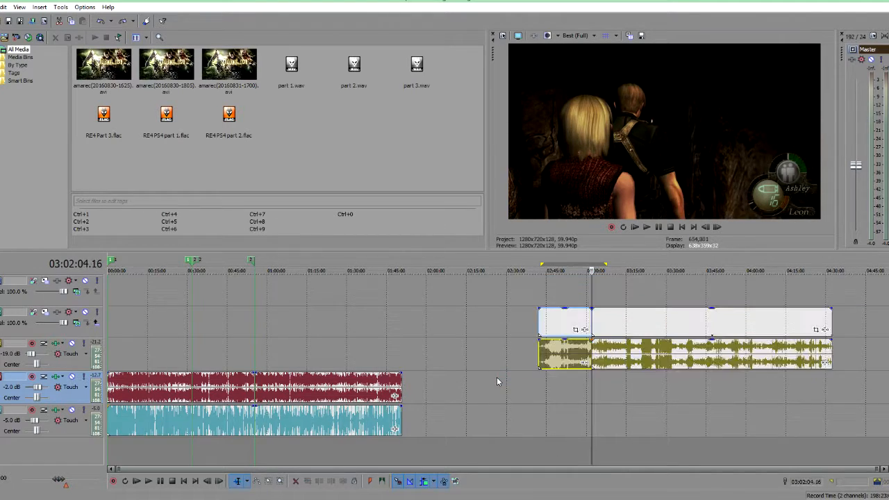
pyautogui.hotkey('ctrl', 'z')
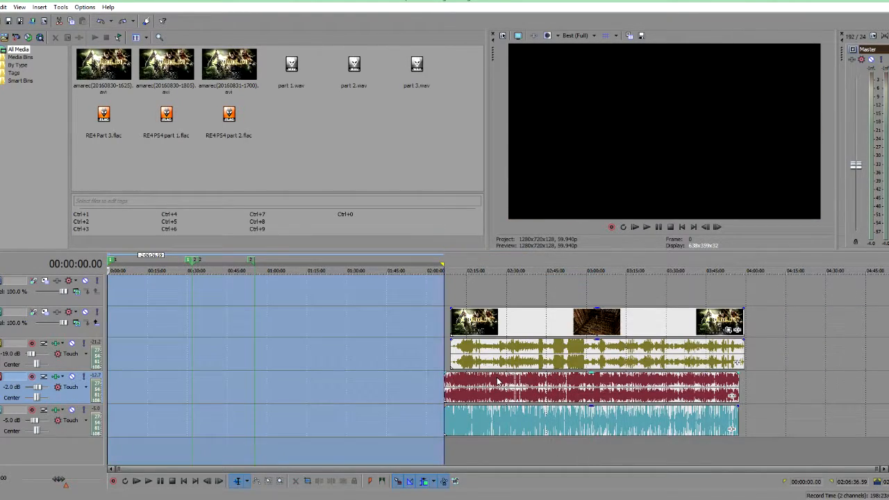
# Step: Select the game video event and inspect it more closely on the timeline
pyautogui.click(399, 368)
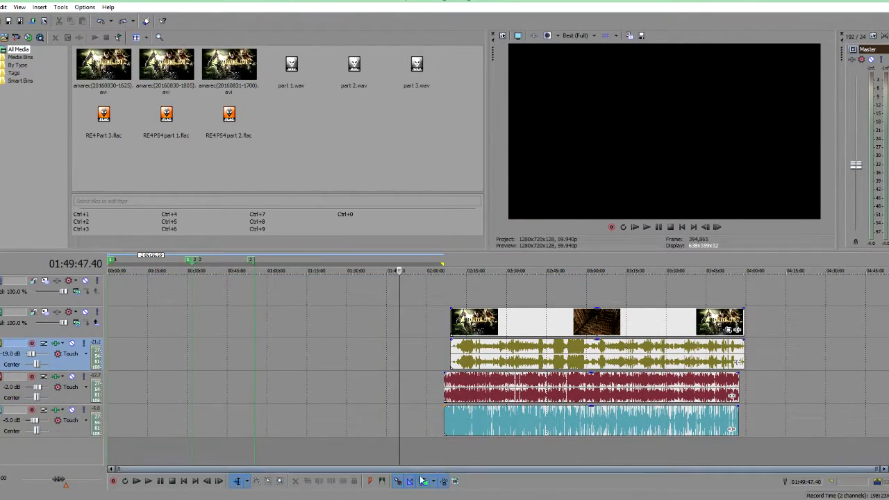
pyautogui.click(277, 374)
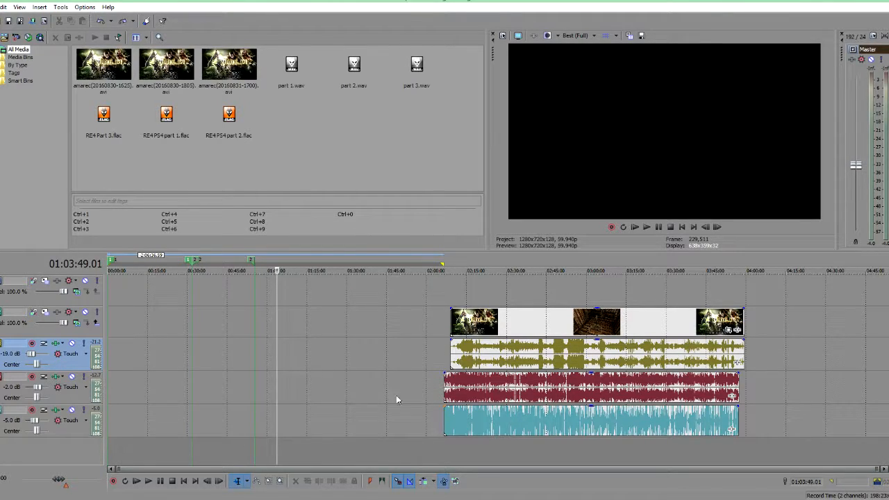
pyautogui.click(483, 359)
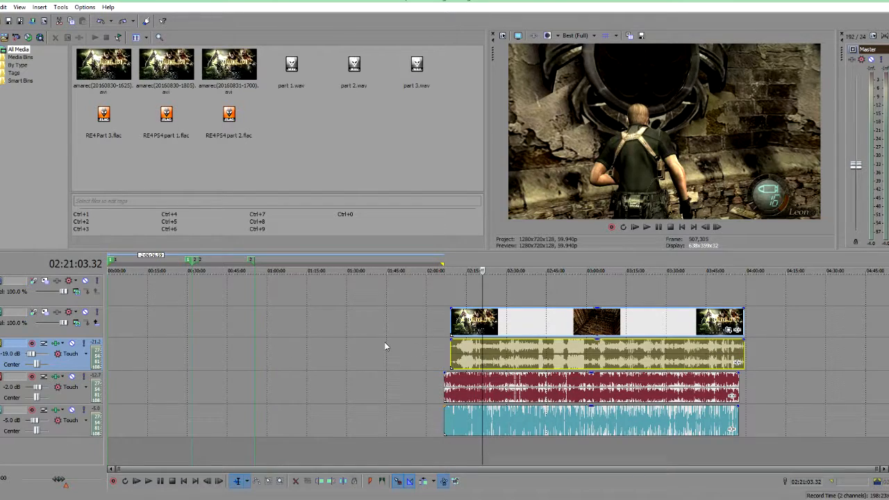
pyautogui.scroll(5, 436, 349)
pyautogui.scroll(2, 442, 341)
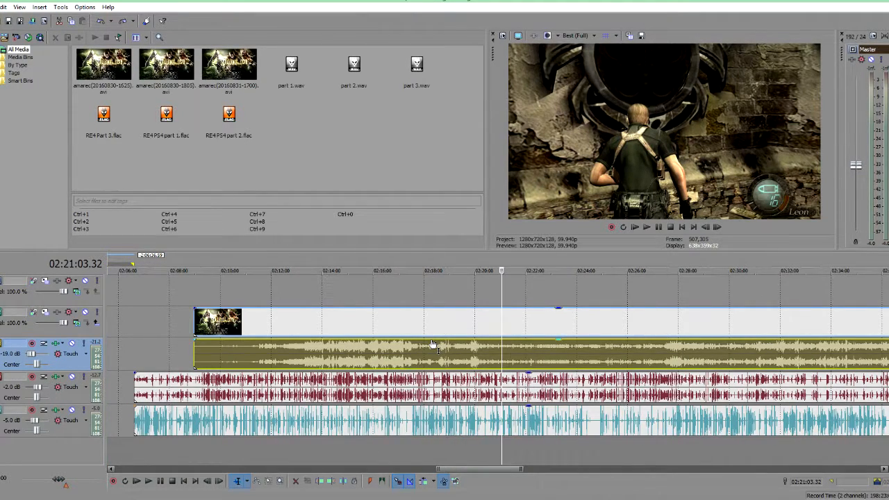
pyautogui.scroll(-5, 452, 357)
pyautogui.scroll(-2, 564, 346)
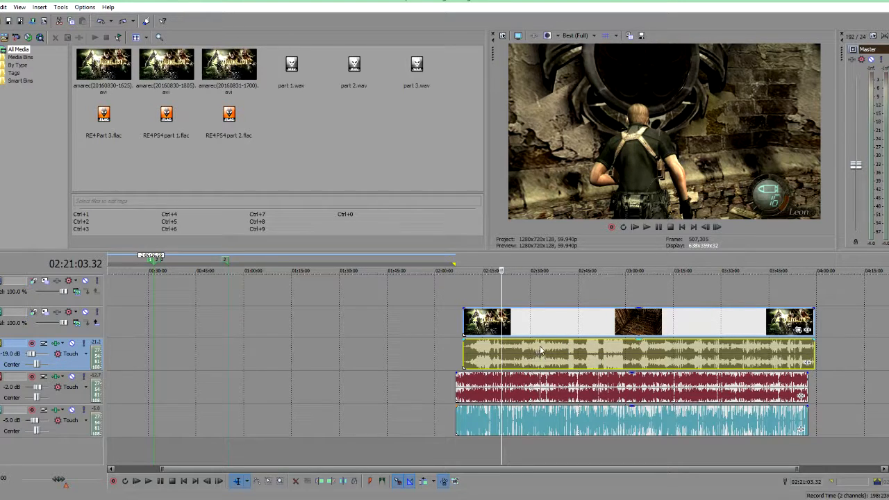
# Step: Move the game video event together with its audio further right on the timeline
pyautogui.click(559, 366)
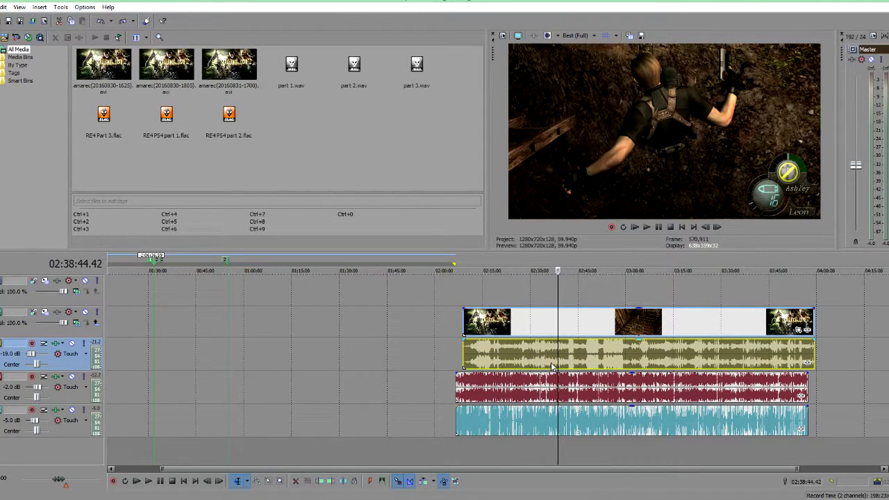
pyautogui.moveTo(553, 367); pyautogui.dragTo(584, 349)
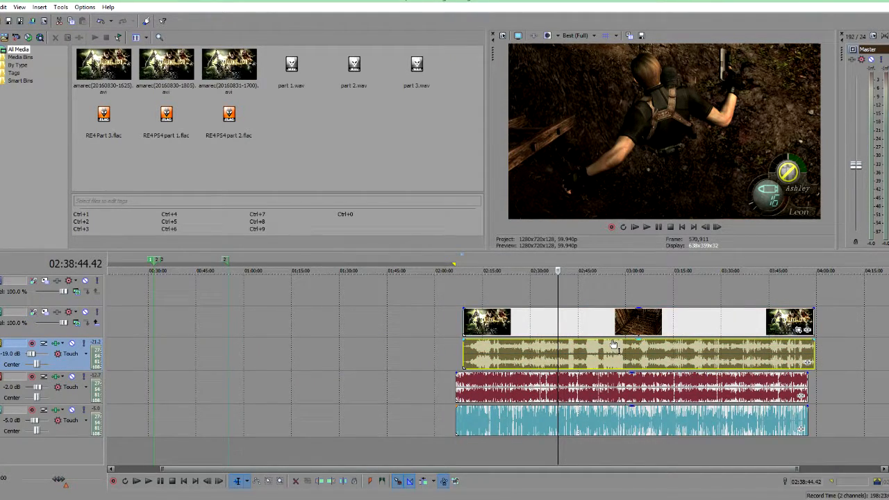
pyautogui.click(509, 329)
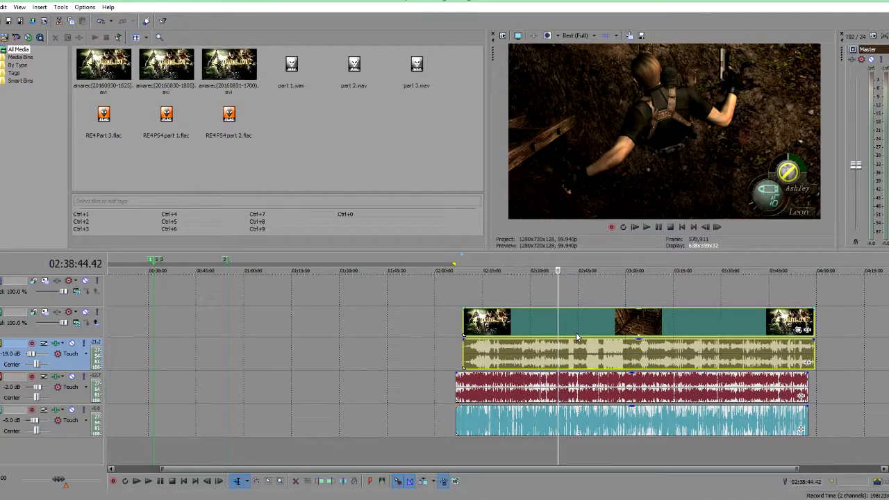
pyautogui.click(375, 348)
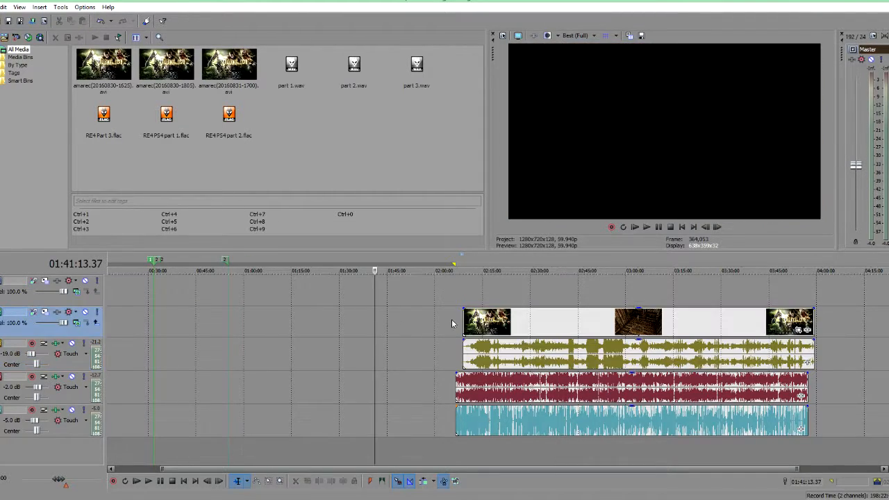
pyautogui.moveTo(534, 326); pyautogui.dragTo(571, 329)
# Step: Select the video and both audio events and shift them to realign their start points
pyautogui.click(510, 389)
pyautogui.keyDown('ctrl'); pyautogui.click(549, 431); pyautogui.keyUp('ctrl')
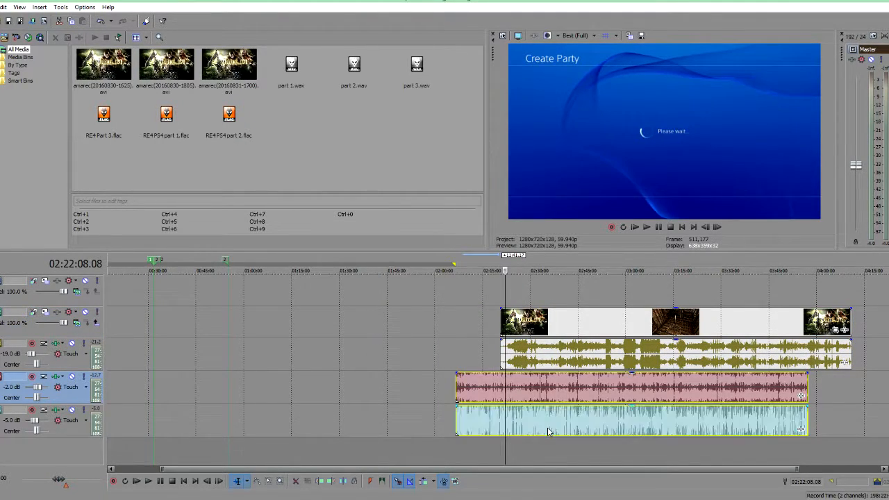
pyautogui.keyDown('ctrl'); pyautogui.click(552, 366); pyautogui.keyUp('ctrl')
pyautogui.keyDown('ctrl'); pyautogui.click(561, 323); pyautogui.keyUp('ctrl')
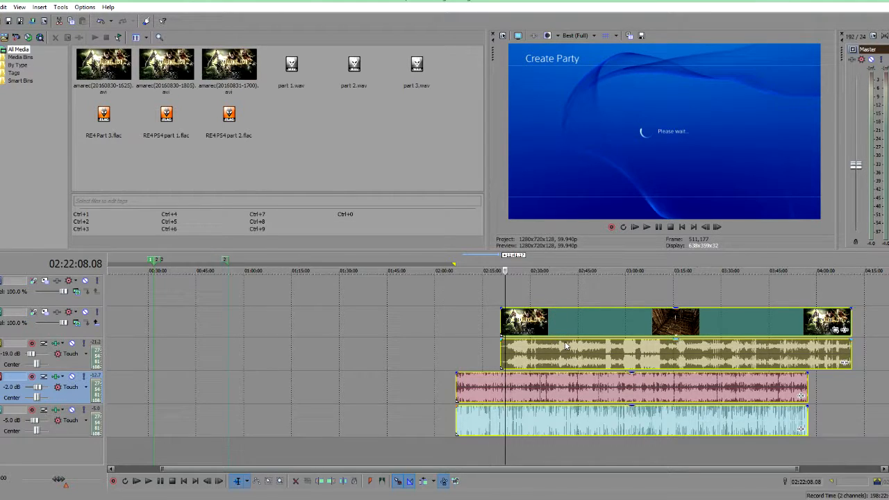
pyautogui.moveTo(566, 345)
pyautogui.mouseDown()
pyautogui.moveTo(586, 345)
pyautogui.moveTo(552, 345)
pyautogui.mouseUp()
pyautogui.click(375, 376)
pyautogui.moveTo(458, 387)
pyautogui.mouseDown()
pyautogui.moveTo(507, 383)
pyautogui.moveTo(464, 378)
pyautogui.mouseUp()
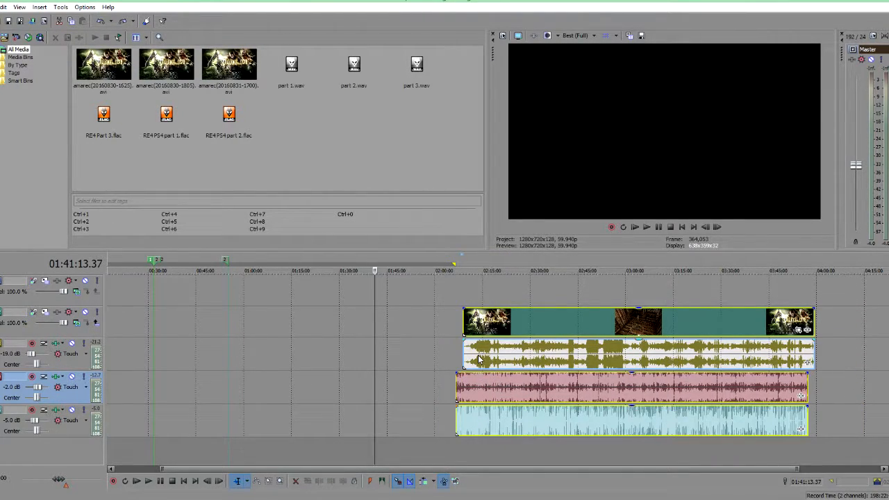
pyautogui.click(479, 358)
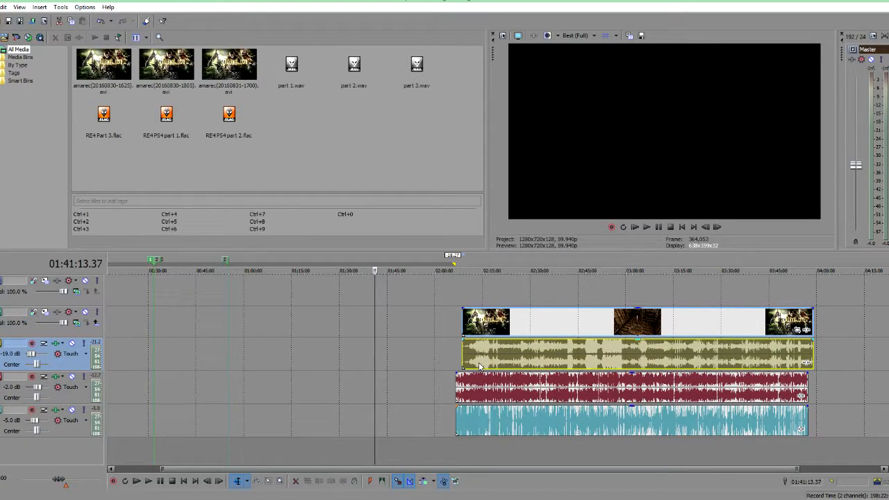
pyautogui.moveTo(479, 366)
pyautogui.mouseDown()
pyautogui.moveTo(527, 364)
pyautogui.moveTo(496, 363)
pyautogui.mouseUp()
pyautogui.click(3, 7)
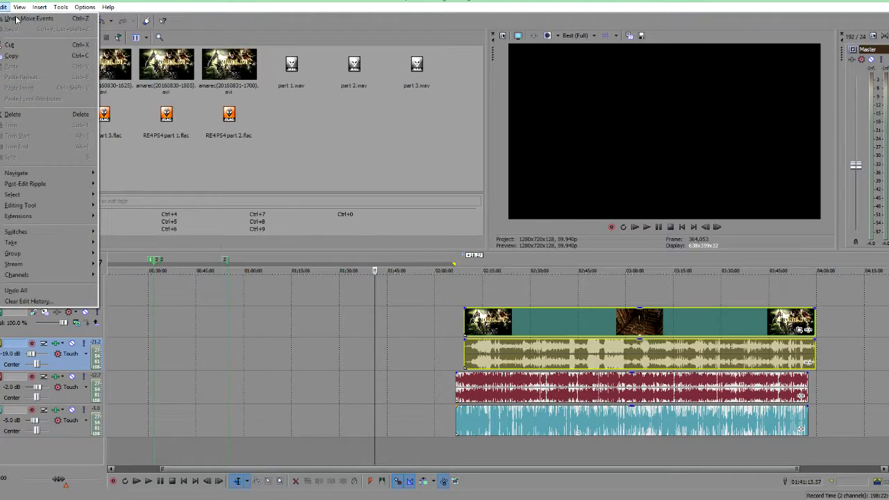
pyautogui.click(385, 305)
# Step: Nudge the video event slightly and select each audio event in turn
pyautogui.moveTo(542, 317)
pyautogui.mouseDown()
pyautogui.moveTo(498, 317)
pyautogui.moveTo(548, 322)
pyautogui.mouseUp()
pyautogui.click(523, 350)
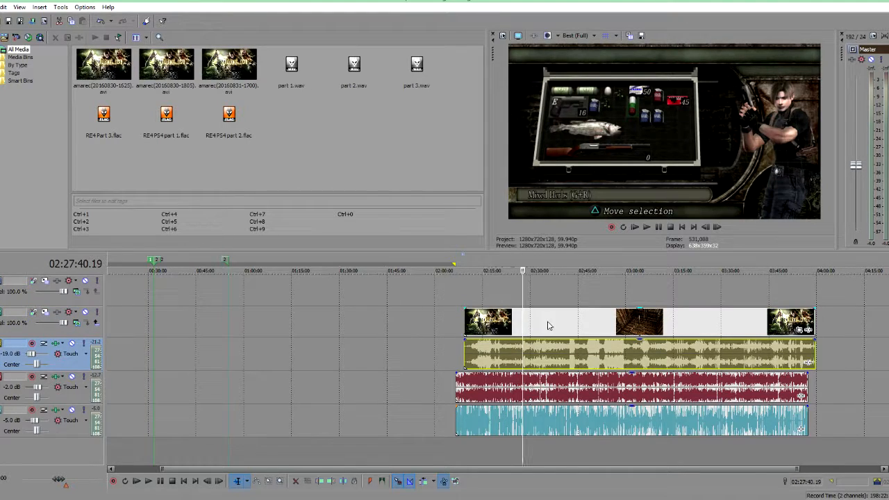
pyautogui.keyDown('ctrl'); pyautogui.click(548, 325); pyautogui.keyUp('ctrl')
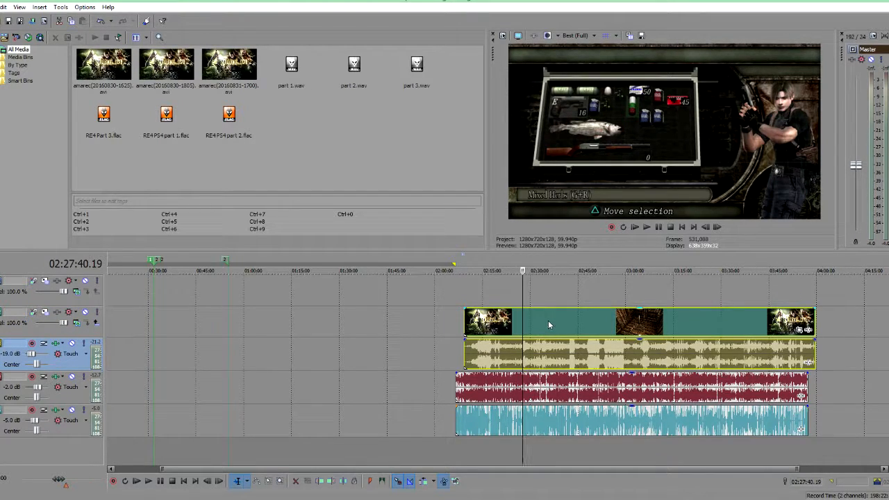
pyautogui.click(432, 339)
pyautogui.click(550, 396)
pyautogui.click(514, 423)
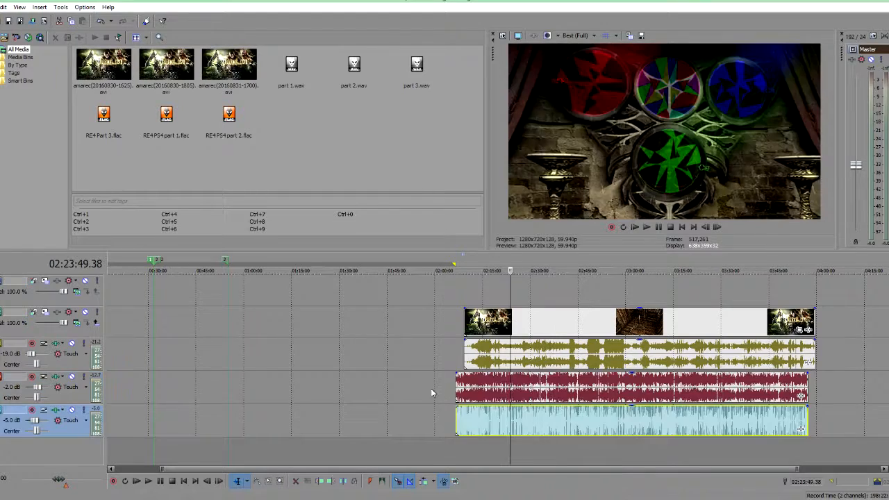
pyautogui.click(385, 374)
pyautogui.scroll(-1, 387, 368)
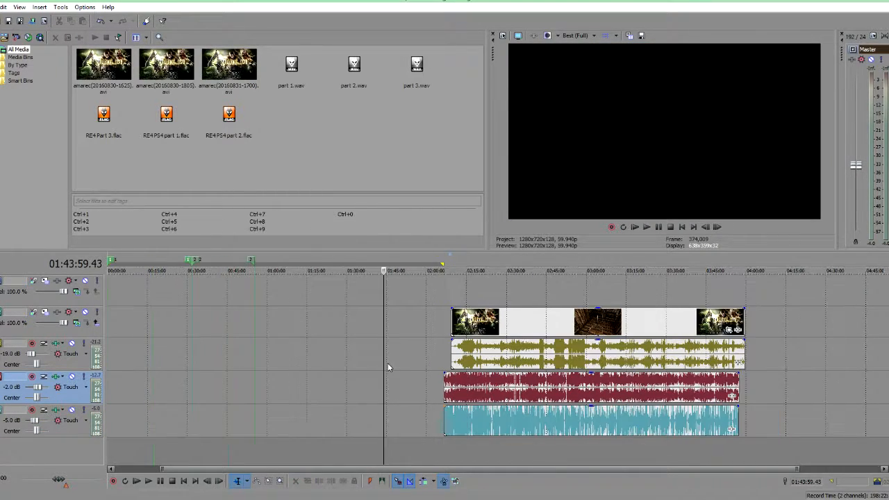
# Step: Open the video event's FX plug-in chooser and Pan/Crop window, then close both
pyautogui.click(740, 332)
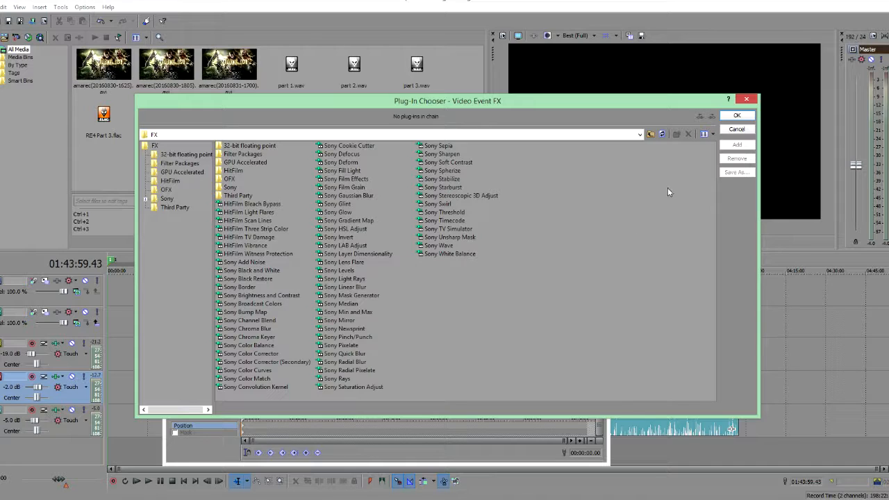
pyautogui.click(742, 102)
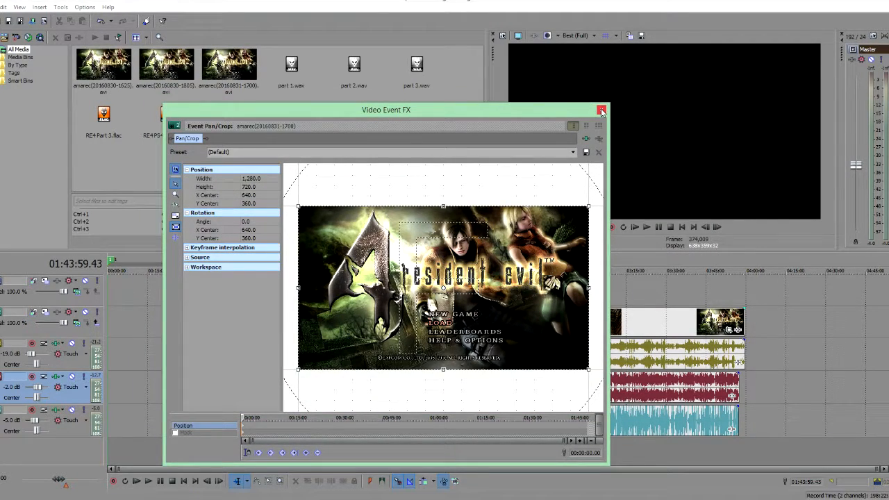
pyautogui.click(602, 111)
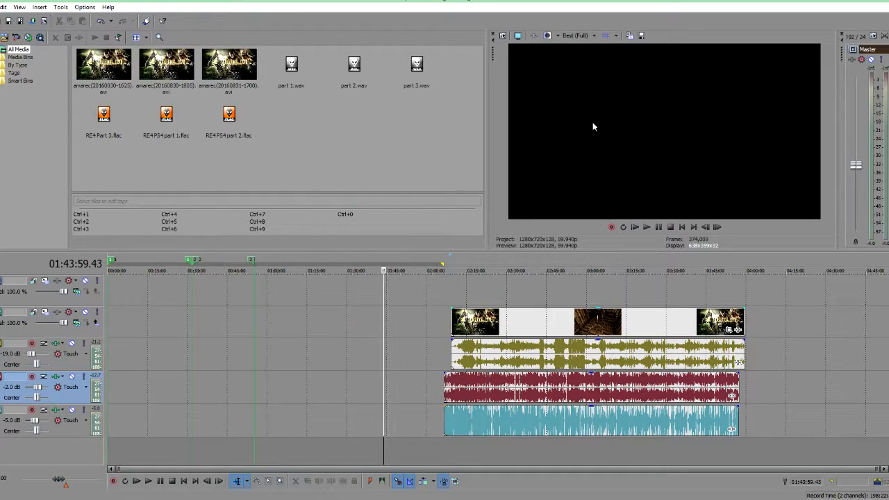
# Step: Select the video event and open the video track's FX plug-in chooser, then close it
pyautogui.click(383, 342)
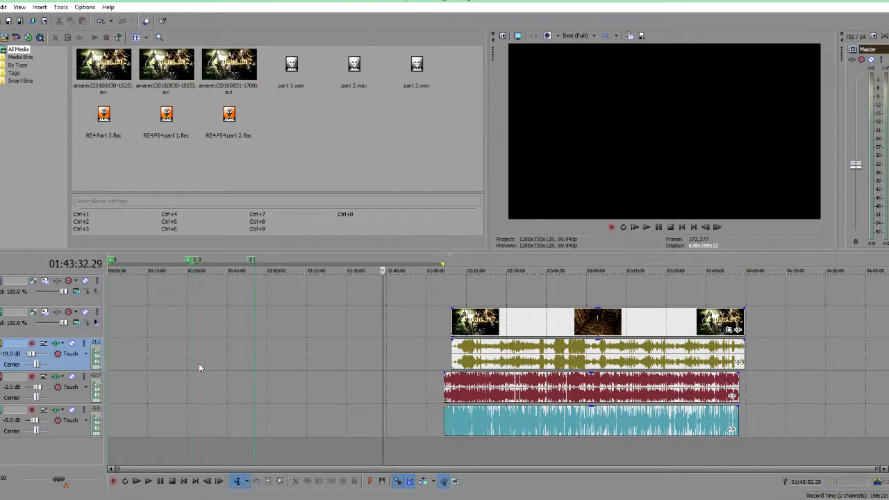
pyautogui.click(350, 325)
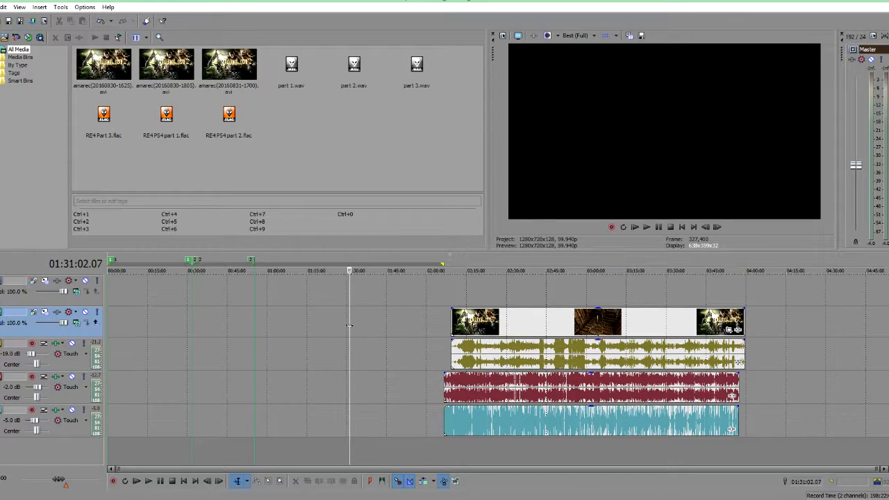
pyautogui.click(229, 327)
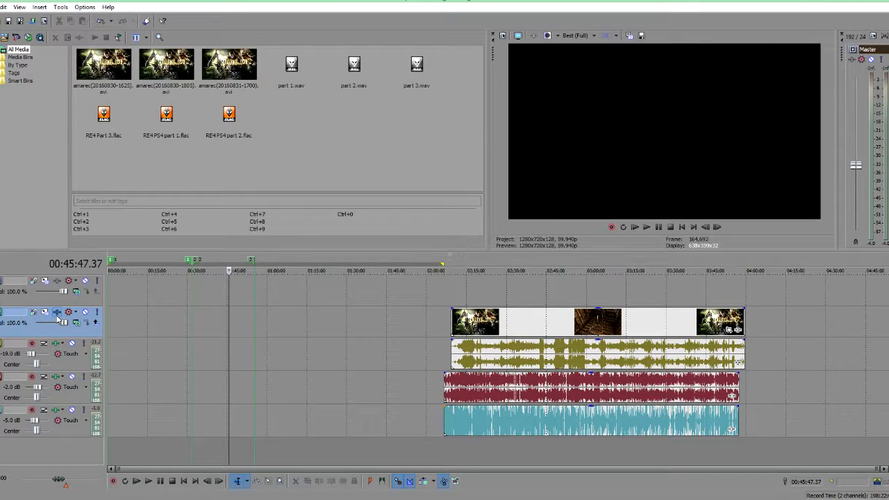
pyautogui.moveTo(570, 330); pyautogui.dragTo(563, 329)
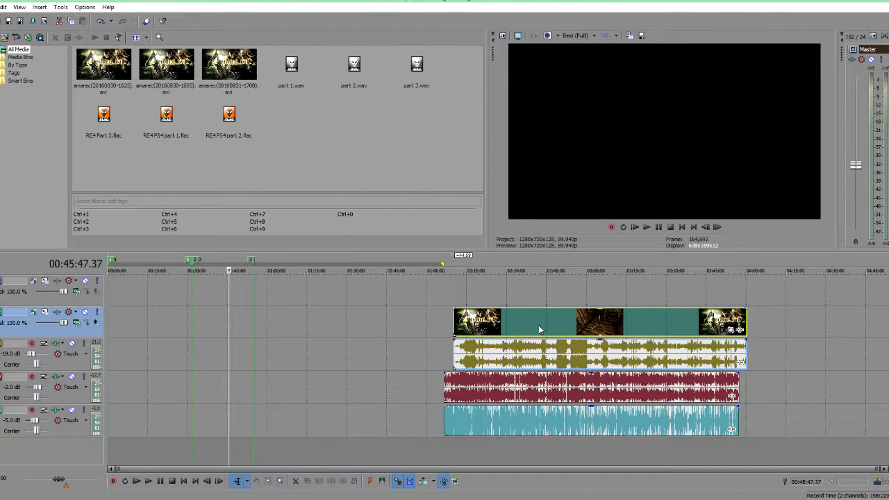
pyautogui.click(58, 313)
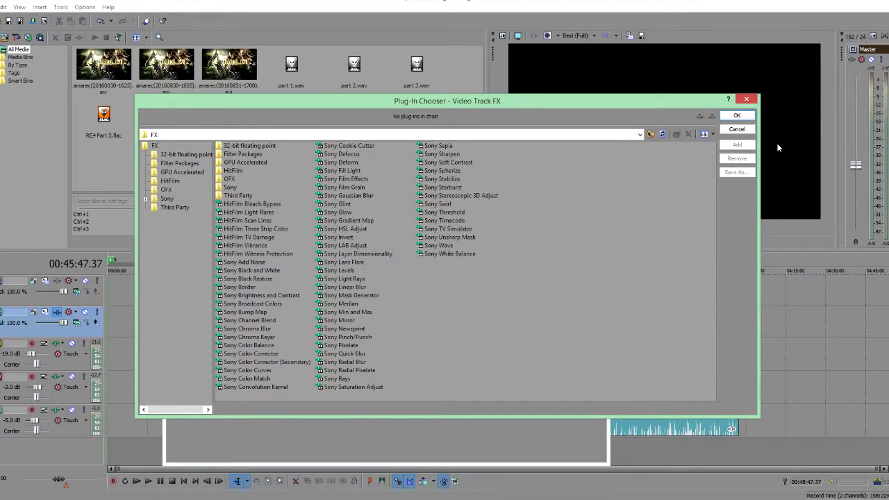
pyautogui.click(749, 98)
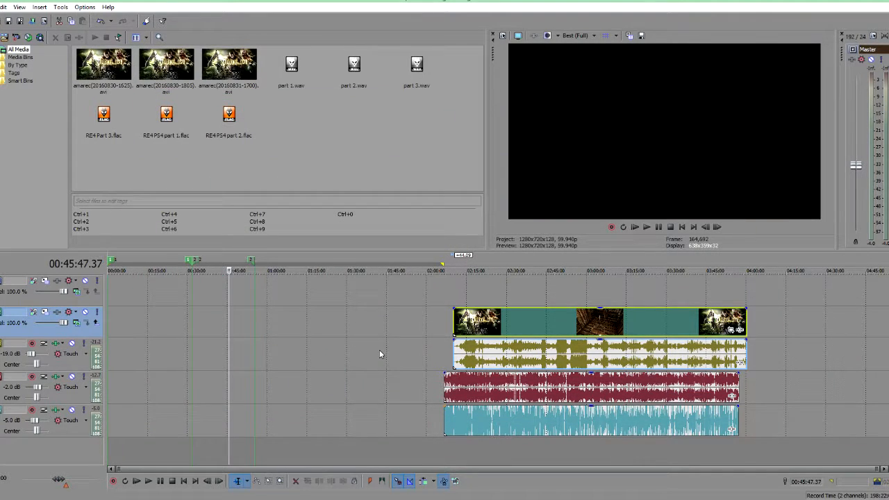
# Step: Zoom into the start of the two separate audio events and play them back to find the sync point
pyautogui.click(287, 377)
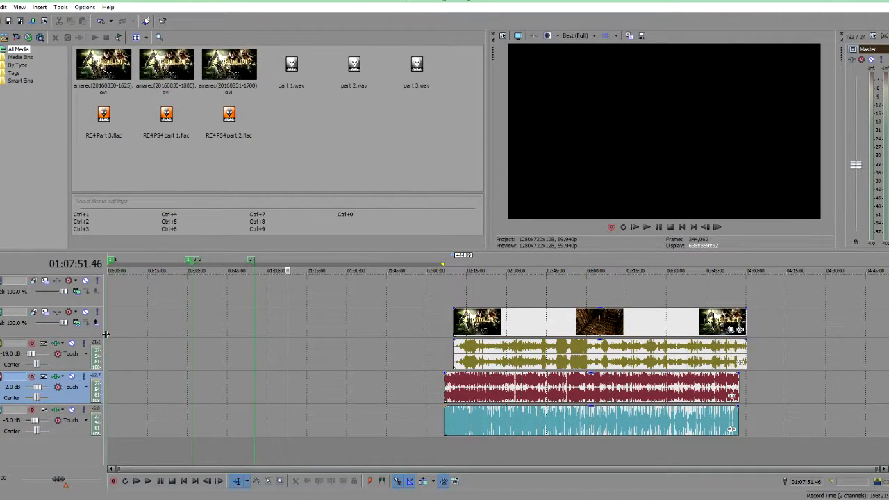
pyautogui.click(217, 363)
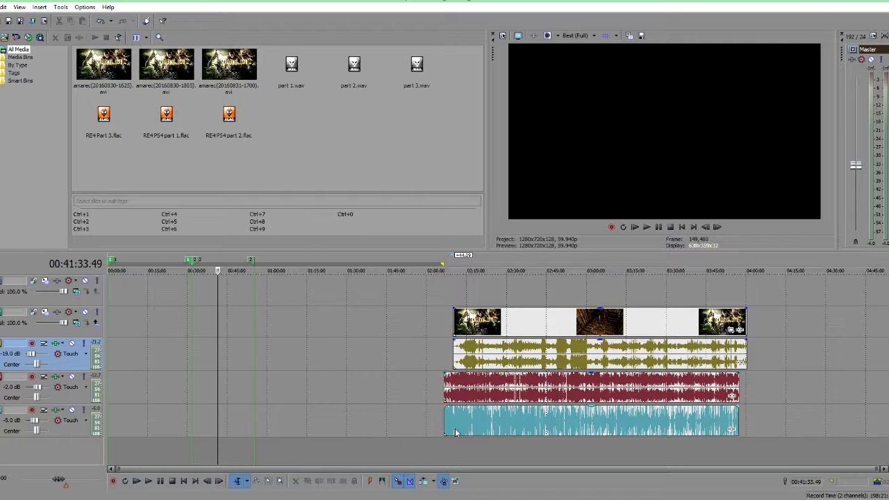
pyautogui.click(445, 452)
pyautogui.scroll(5, 455, 421)
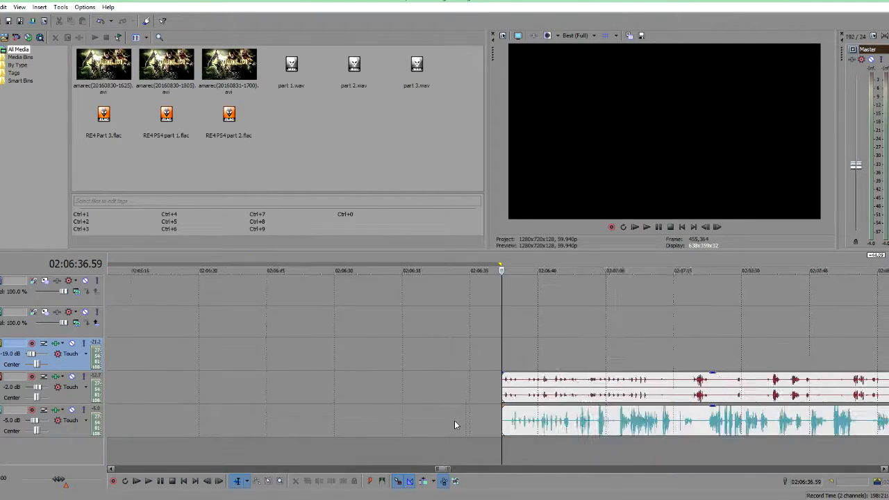
pyautogui.scroll(-3, 454, 420)
pyautogui.scroll(6, 434, 417)
pyautogui.press('space')
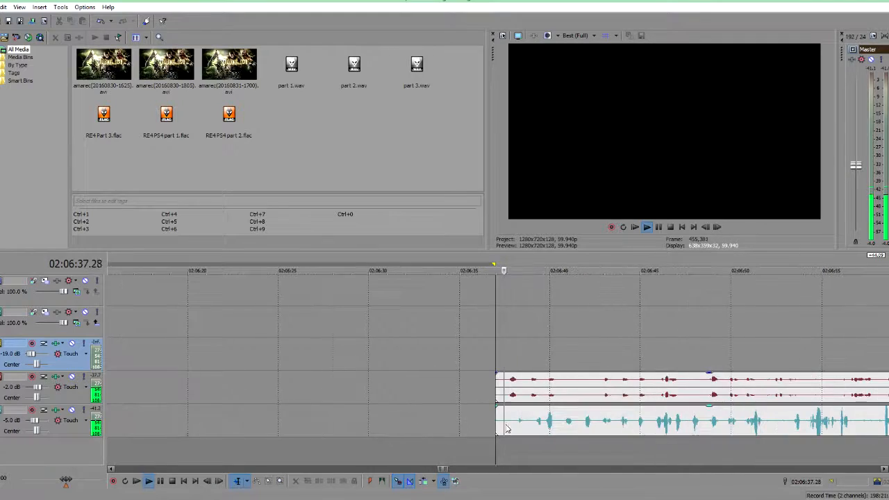
pyautogui.scroll(-3, 552, 439)
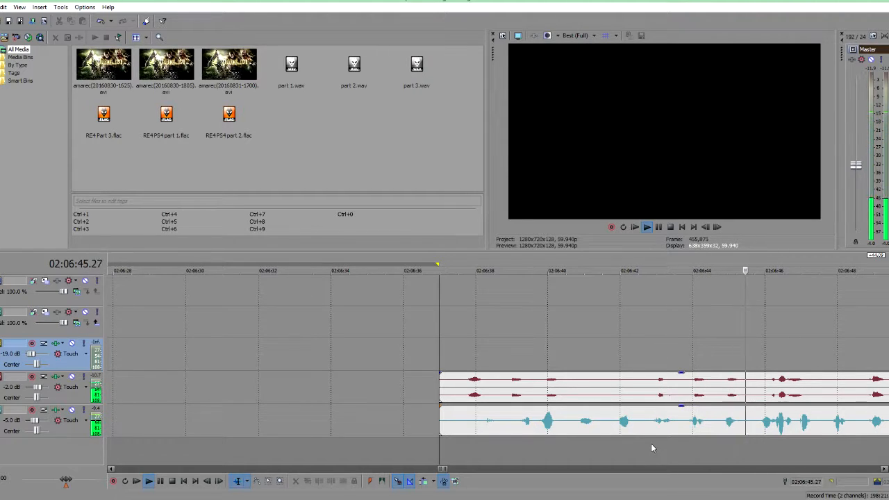
pyautogui.scroll(-5, 651, 448)
pyautogui.press('space')
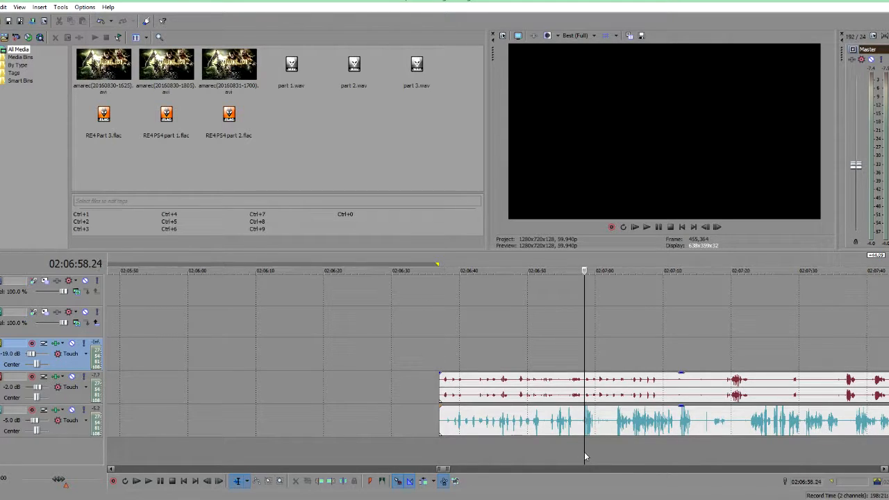
# Step: Split both audio events at about 02:07:01.39 and delete their leading portions
pyautogui.click(584, 451)
pyautogui.scroll(5, 584, 452)
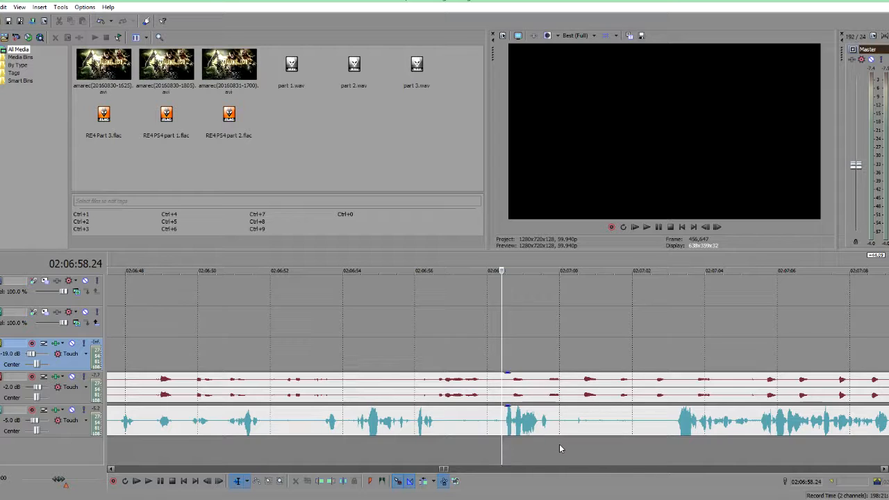
pyautogui.press('space')
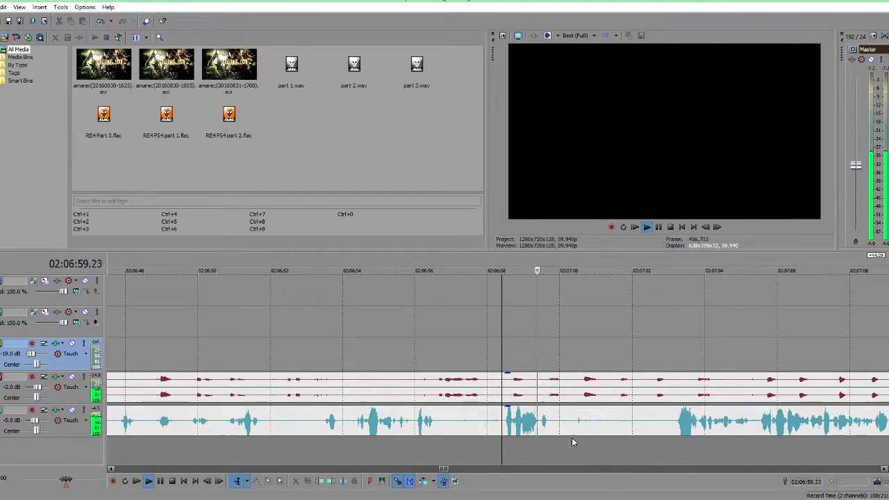
pyautogui.click(620, 389)
pyautogui.scroll(5, 615, 428)
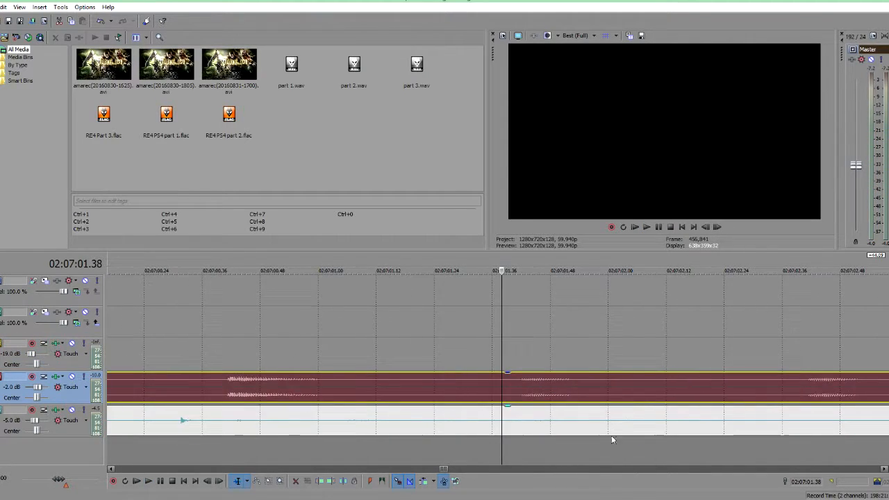
pyautogui.click(535, 445)
pyautogui.click(542, 448)
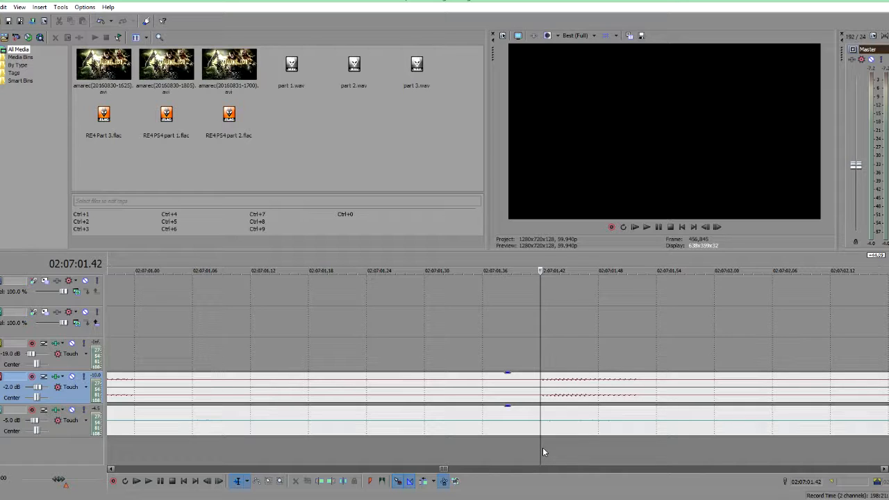
pyautogui.press('s')
pyautogui.click(510, 414)
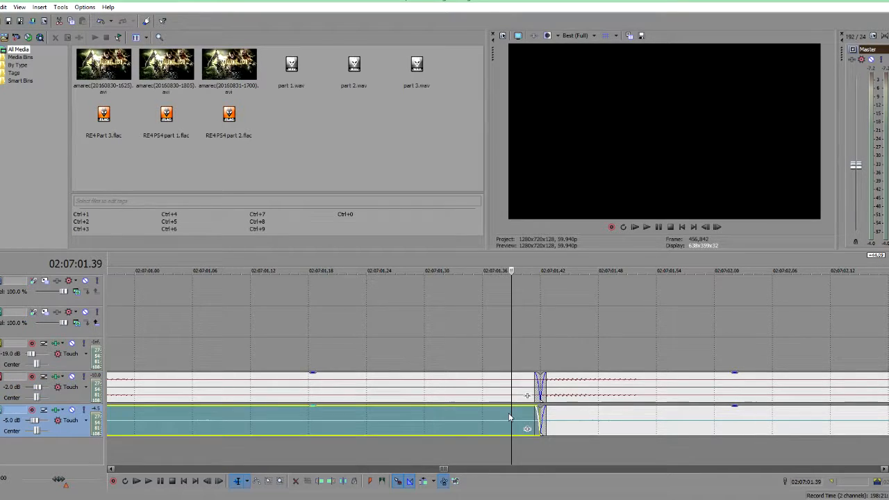
pyautogui.rightClick(469, 387)
pyautogui.click(522, 183)
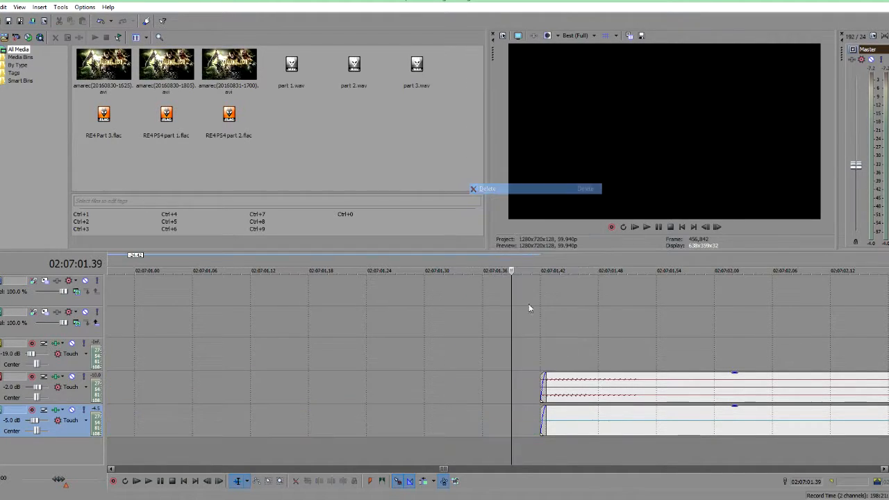
# Step: Place the cursor at 00:06:00.00 and move both trimmed audio events so they start there
pyautogui.scroll(-10, 431, 370)
pyautogui.scroll(-5, 248, 421)
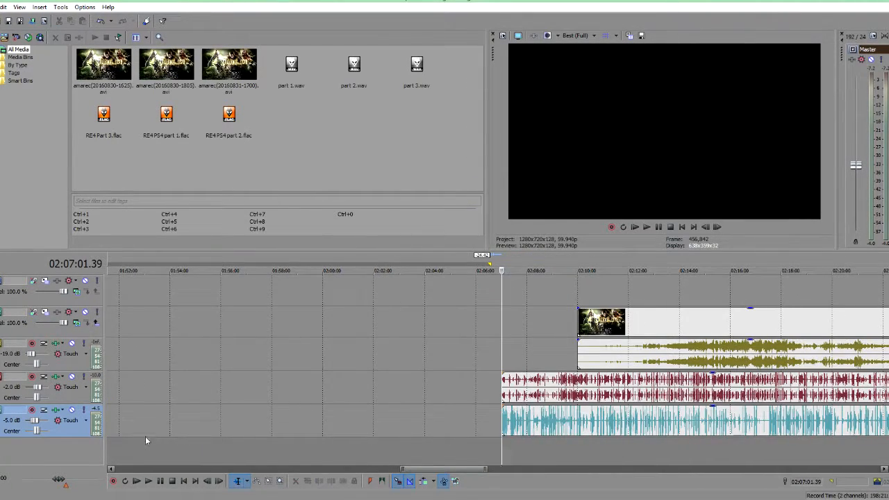
pyautogui.moveTo(459, 453)
pyautogui.mouseDown()
pyautogui.moveTo(440, 450)
pyautogui.moveTo(467, 449)
pyautogui.mouseUp()
pyautogui.scroll(-10, 273, 438)
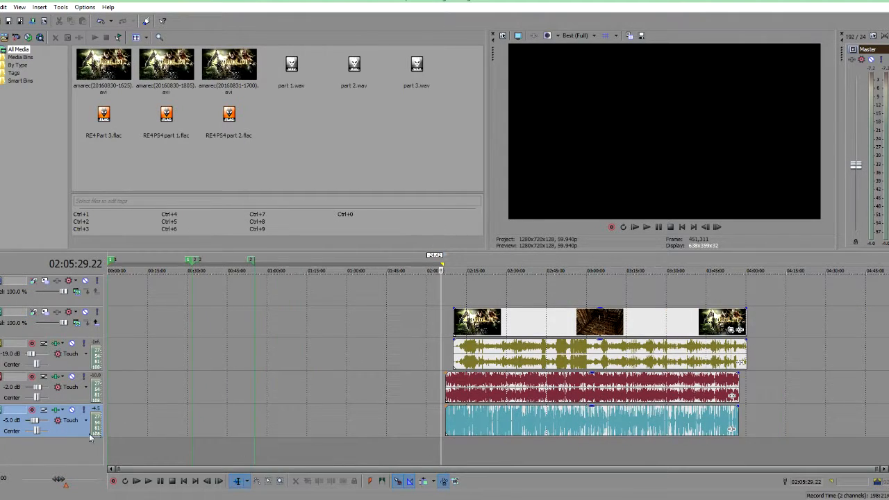
pyautogui.click(122, 447)
pyautogui.scroll(6, 121, 446)
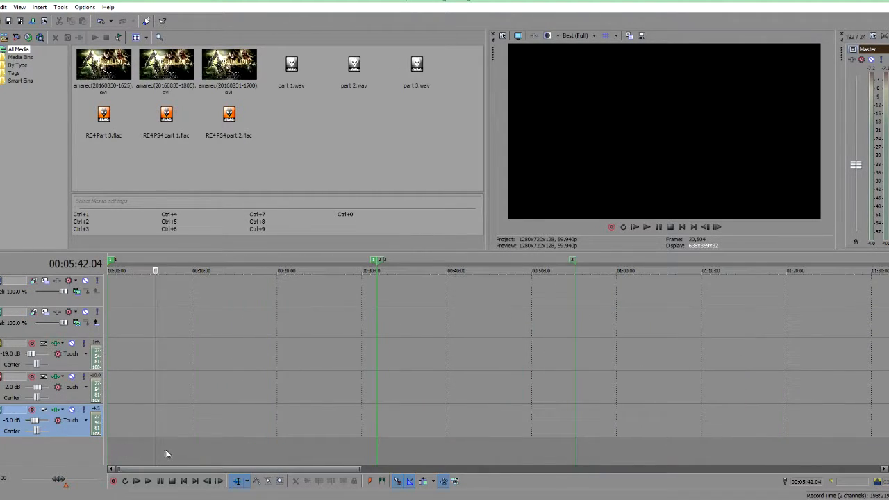
pyautogui.click(166, 446)
pyautogui.scroll(4, 167, 445)
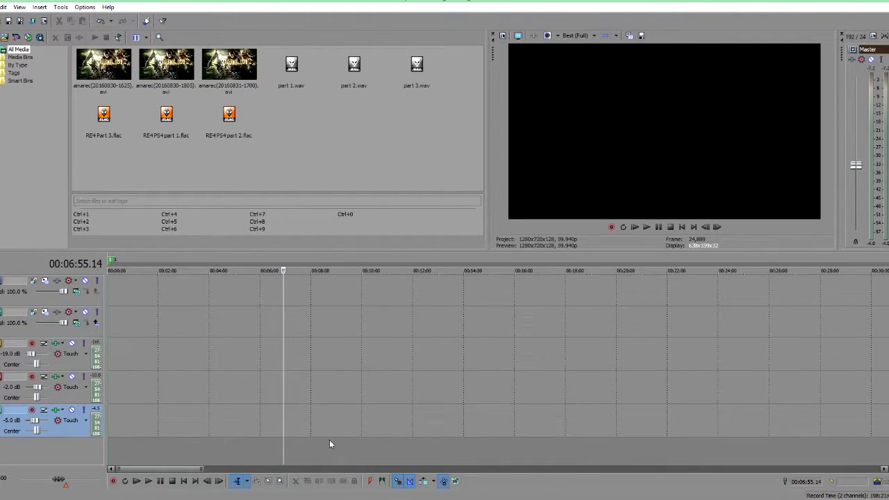
pyautogui.scroll(4, 361, 443)
pyautogui.click(429, 444)
pyautogui.click(398, 445)
pyautogui.scroll(6, 425, 443)
pyautogui.click(570, 448)
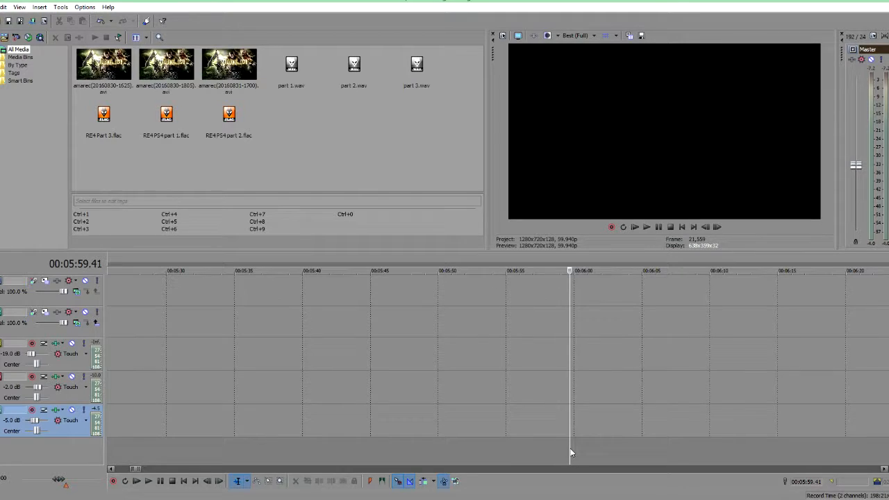
pyautogui.click(624, 439)
pyautogui.moveTo(624, 438); pyautogui.dragTo(586, 438)
pyautogui.scroll(6, 586, 439)
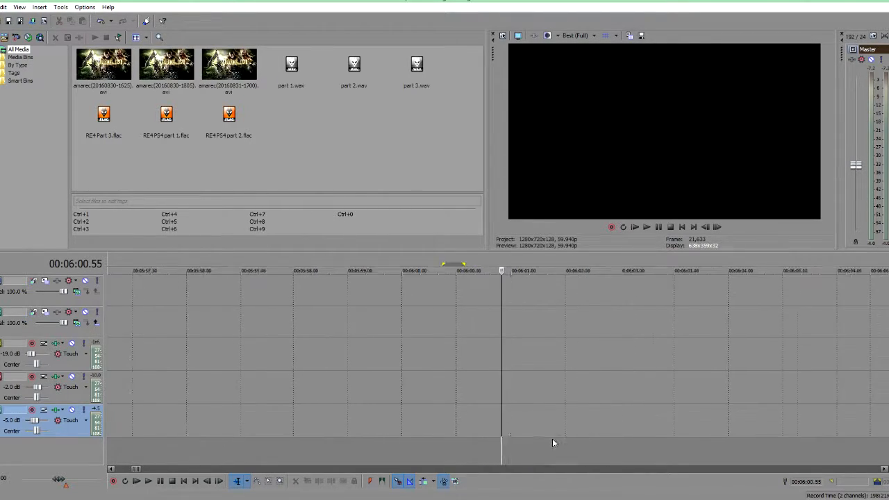
pyautogui.click(481, 443)
pyautogui.click(458, 448)
pyautogui.moveTo(406, 450); pyautogui.dragTo(236, 442)
pyautogui.scroll(-10, 587, 360)
pyautogui.scroll(-3, 445, 404)
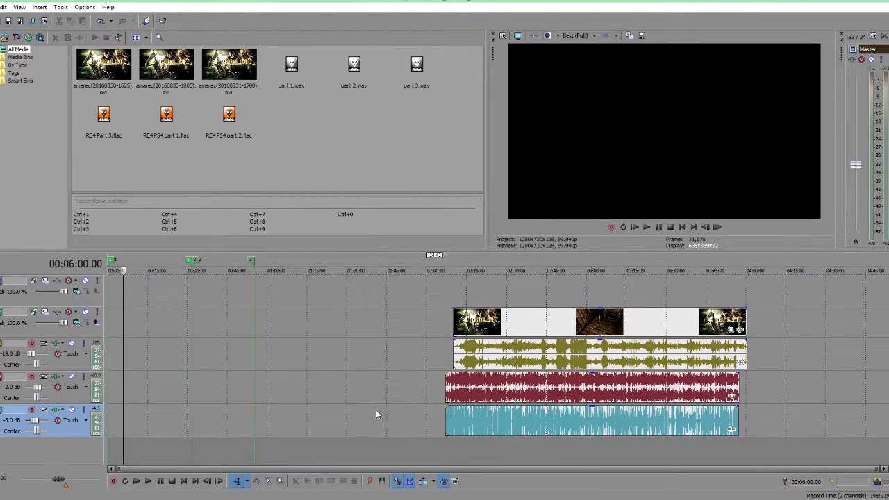
pyautogui.click(563, 432)
pyautogui.keyDown('ctrl'); pyautogui.click(469, 391); pyautogui.keyUp('ctrl')
pyautogui.moveTo(515, 394); pyautogui.dragTo(194, 397)
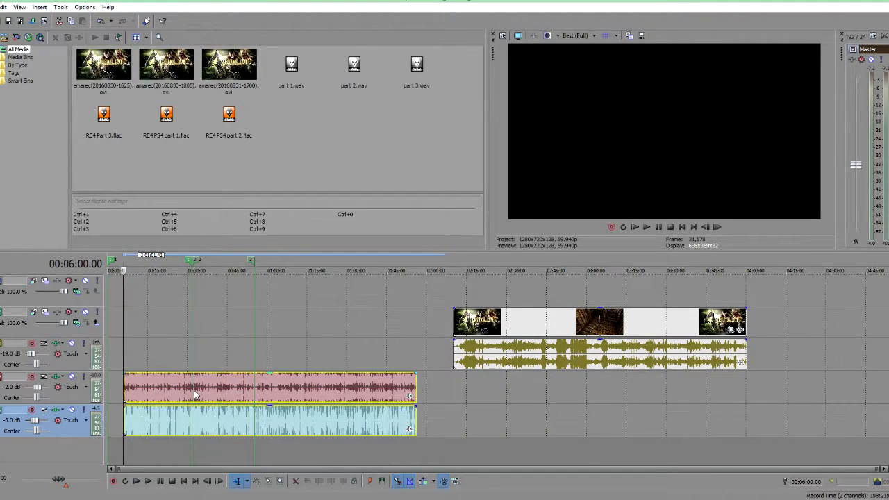
# Step: Zoom in on the audio events' start and play back from 00:06:00 to check the alignment
pyautogui.scroll(8, 195, 394)
pyautogui.scroll(10, 229, 386)
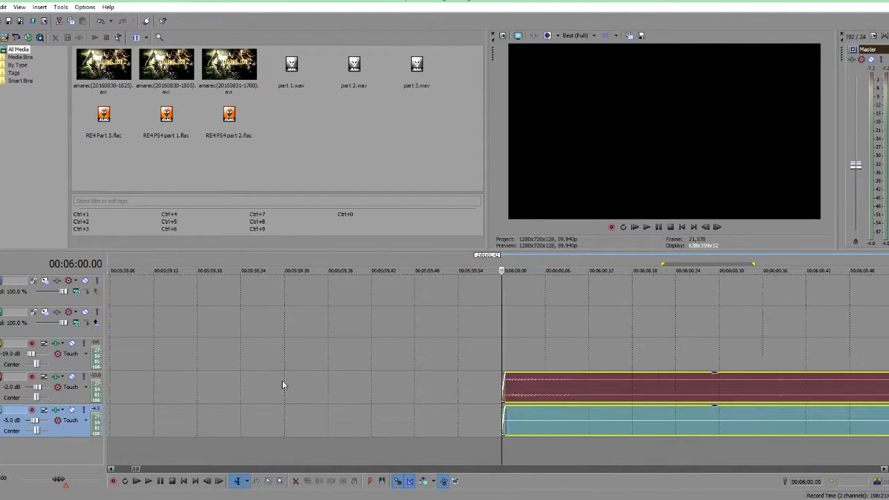
pyautogui.scroll(-10, 335, 385)
pyautogui.scroll(2, 163, 335)
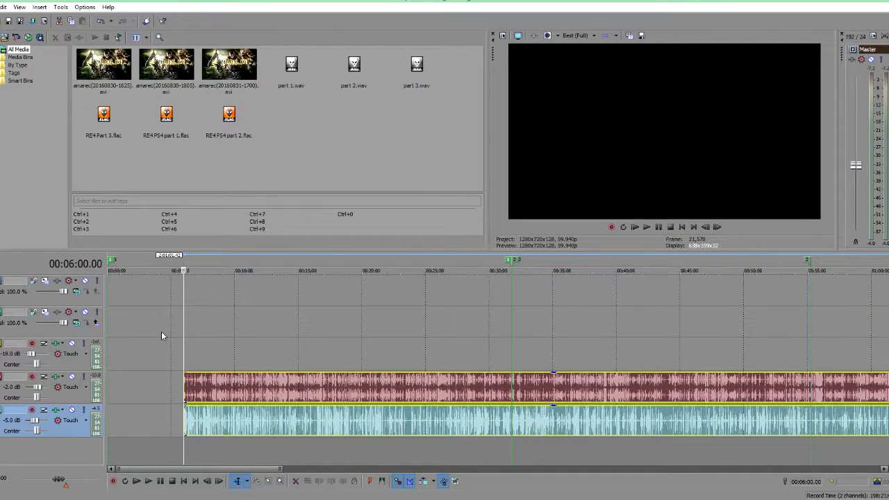
pyautogui.click(161, 332)
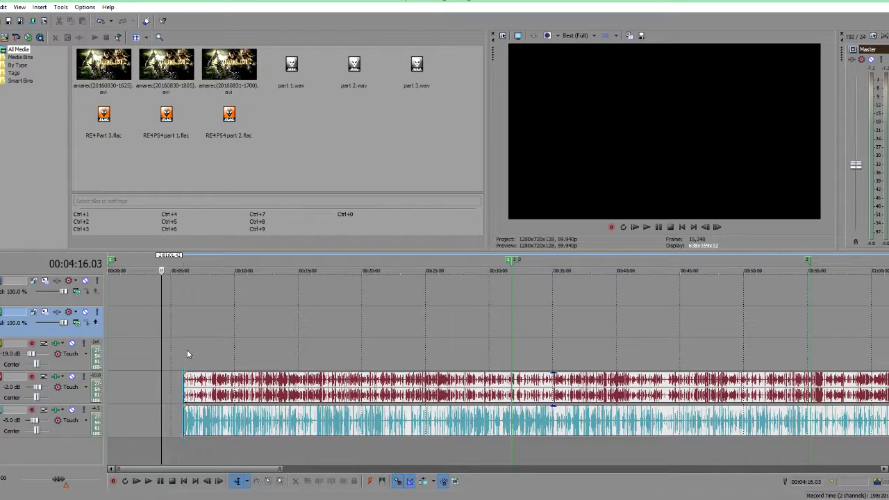
pyautogui.click(186, 350)
pyautogui.scroll(1, 187, 350)
pyautogui.scroll(-3, 186, 350)
pyautogui.scroll(-3, 211, 351)
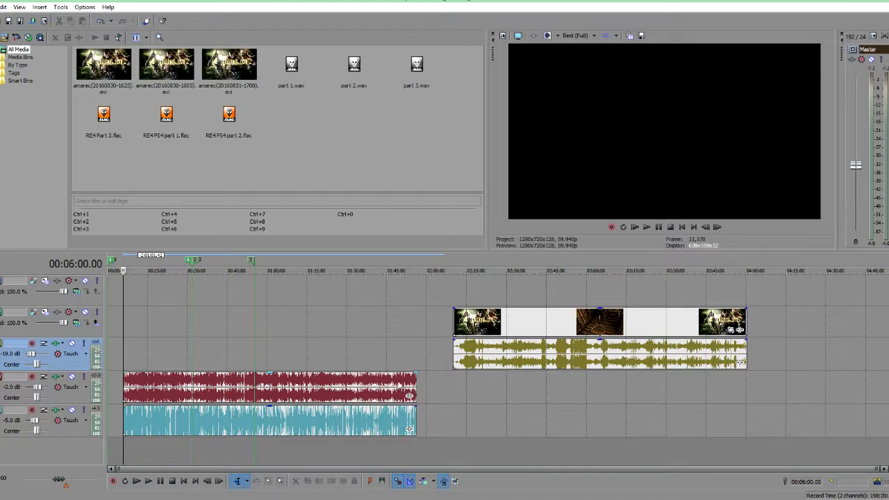
pyautogui.scroll(2, 276, 319)
pyautogui.scroll(4, 277, 320)
pyautogui.press('space')
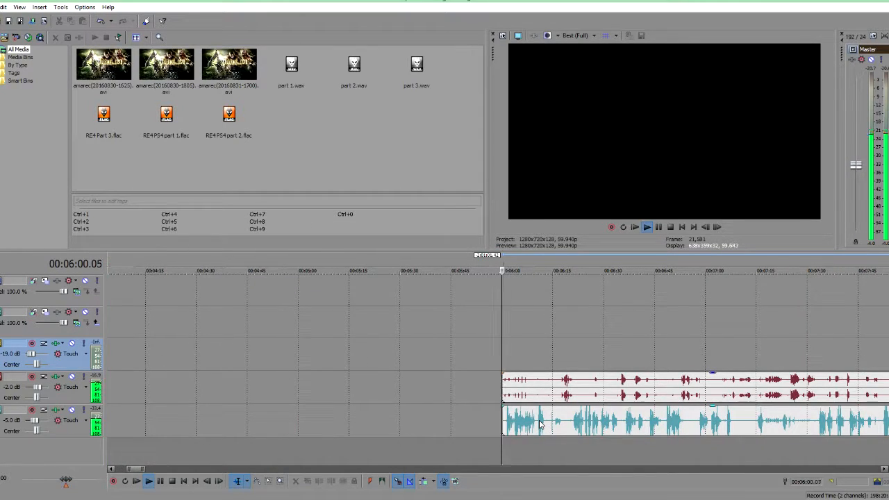
pyautogui.scroll(4, 540, 425)
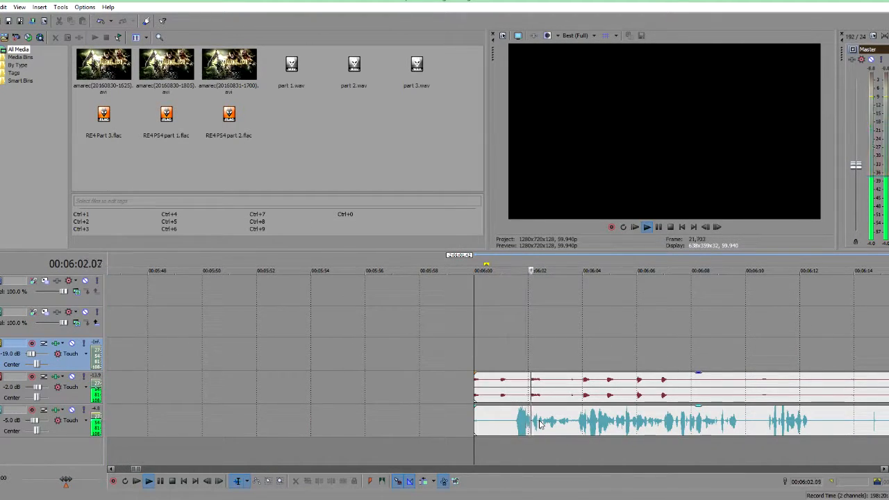
pyautogui.press('space')
pyautogui.scroll(-6, 535, 421)
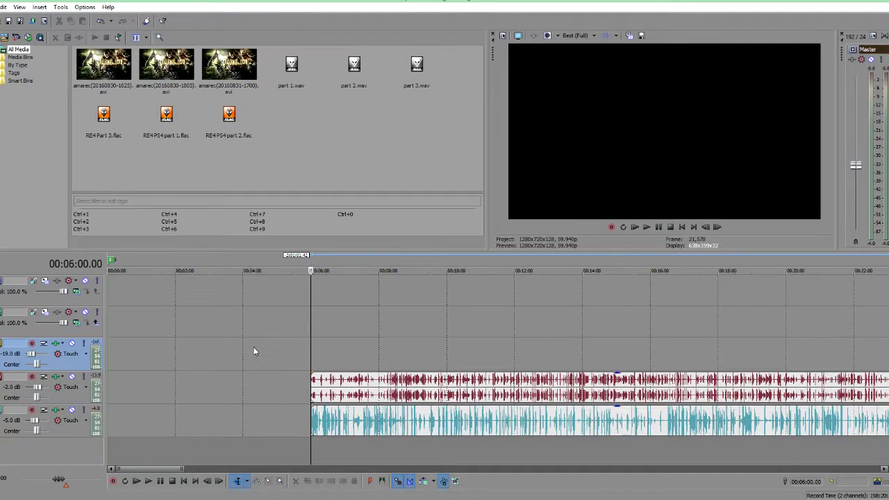
pyautogui.scroll(-3, 254, 347)
pyautogui.scroll(-3, 360, 365)
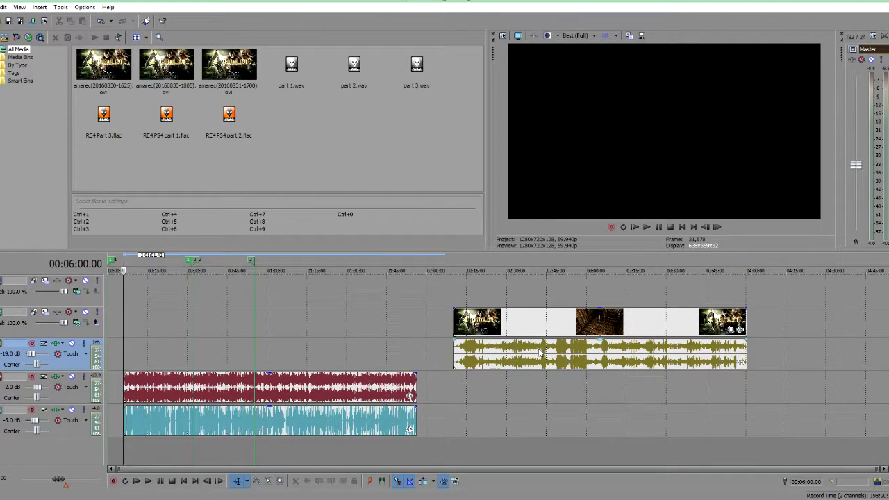
# Step: Move the video event and its audio to the very start of the timeline
pyautogui.moveTo(588, 354); pyautogui.dragTo(153, 348)
pyautogui.scroll(3, 180, 407)
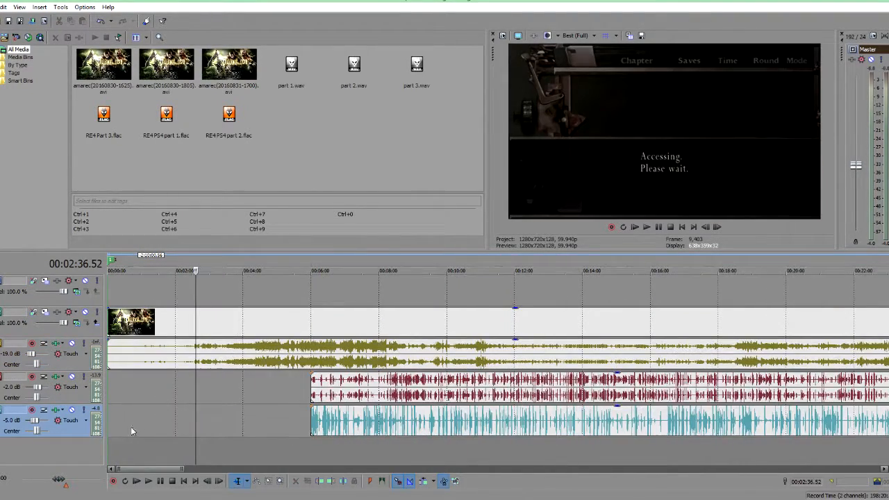
pyautogui.click(130, 426)
pyautogui.press('space')
# Step: Zoom around and play back the project's opening to compare the video with the separate audio tracks
pyautogui.scroll(5, 131, 428)
pyautogui.press('space')
pyautogui.scroll(-8, 132, 429)
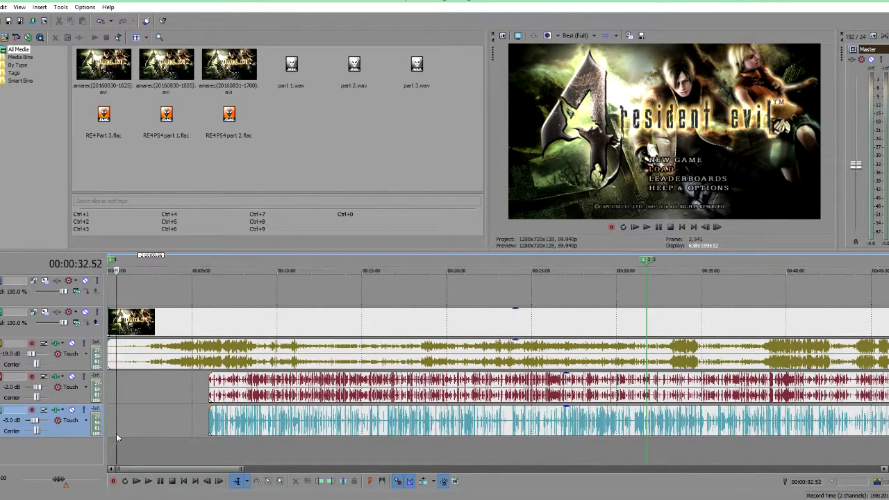
pyautogui.scroll(6, 117, 432)
pyautogui.click(129, 431)
pyautogui.scroll(-8, 131, 432)
pyautogui.press('space')
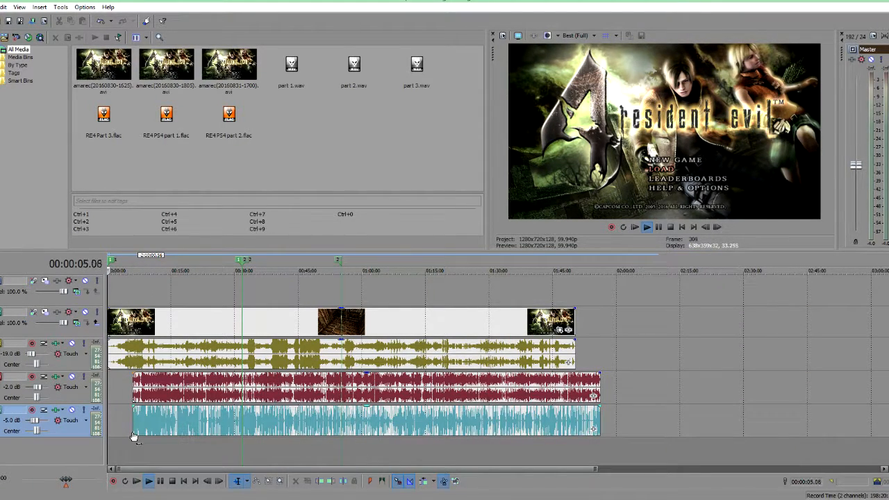
pyautogui.click(135, 446)
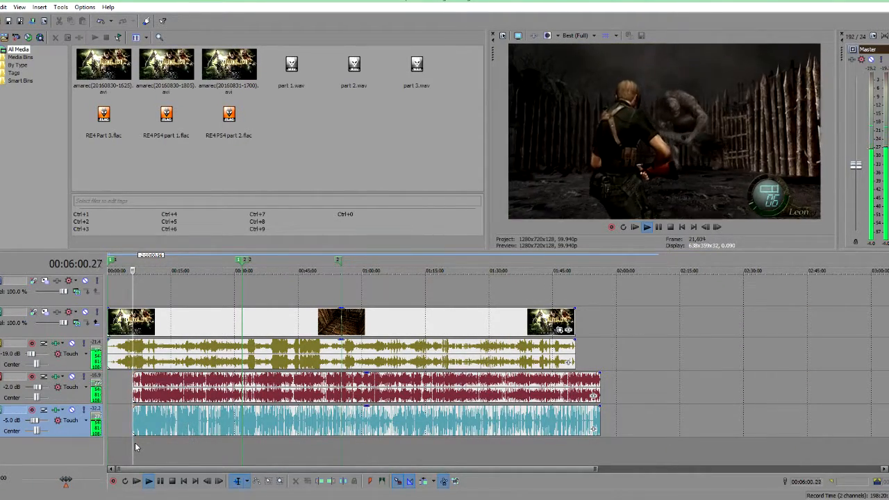
pyautogui.scroll(5, 136, 447)
pyautogui.click(126, 443)
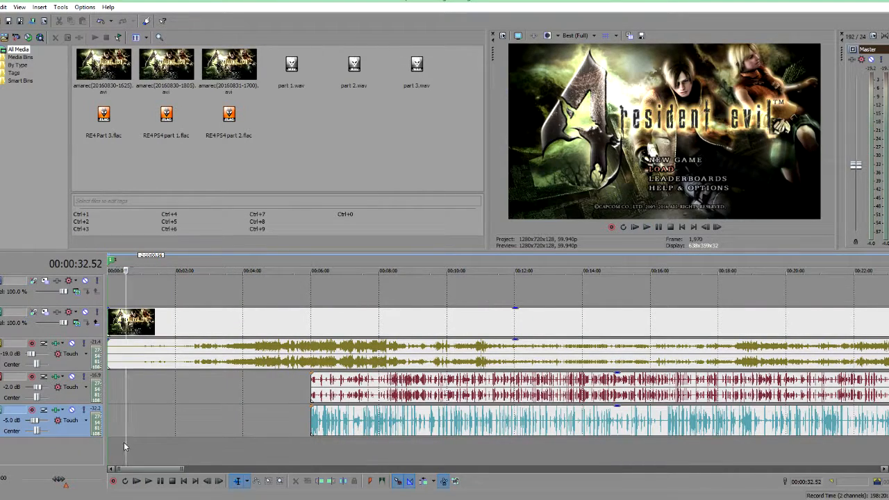
pyautogui.click(116, 448)
pyautogui.scroll(5, 116, 447)
pyautogui.click(158, 442)
pyautogui.click(147, 439)
pyautogui.click(144, 440)
pyautogui.scroll(1, 142, 440)
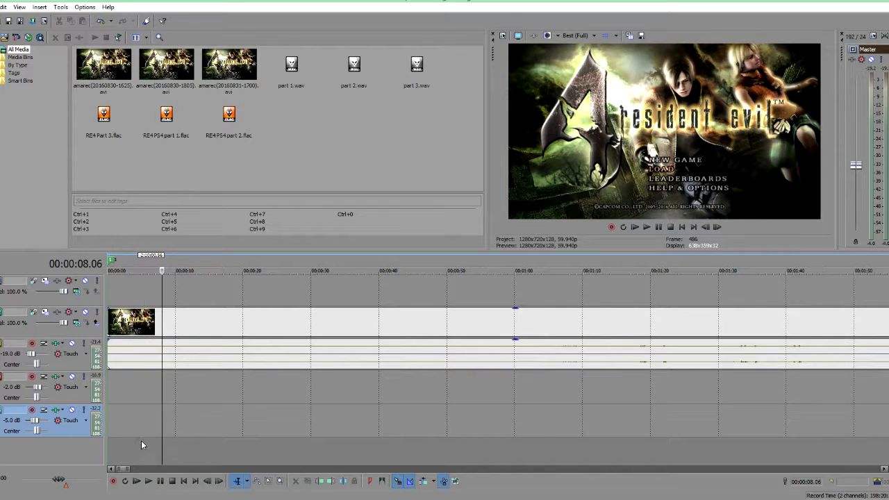
pyautogui.click(152, 437)
pyautogui.scroll(3, 150, 437)
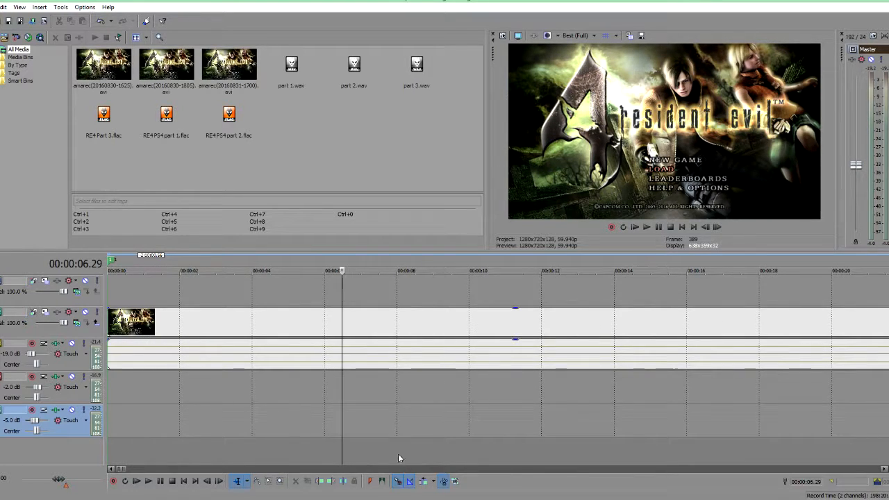
# Step: Position the timeline cursor at 00:00:06.00 near the project start
pyautogui.click(325, 446)
pyautogui.scroll(4, 375, 439)
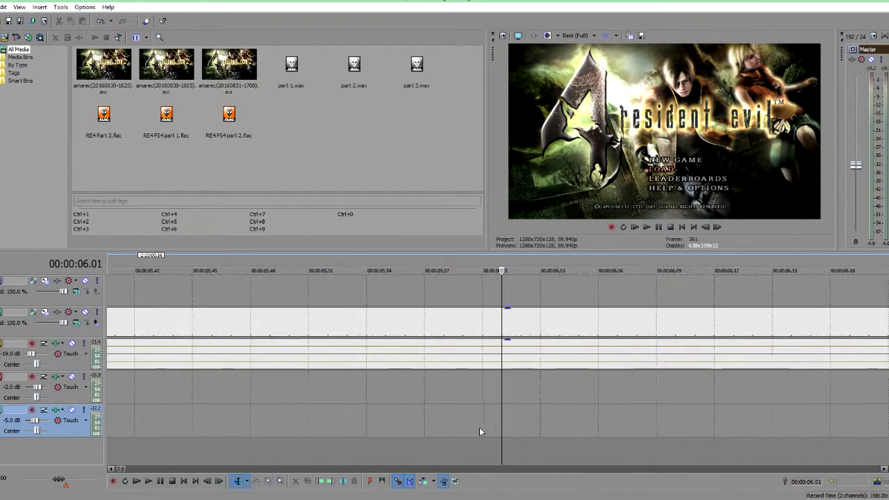
pyautogui.hotkey('ctrl', 'a')
pyautogui.click(444, 450)
pyautogui.scroll(-8, 438, 445)
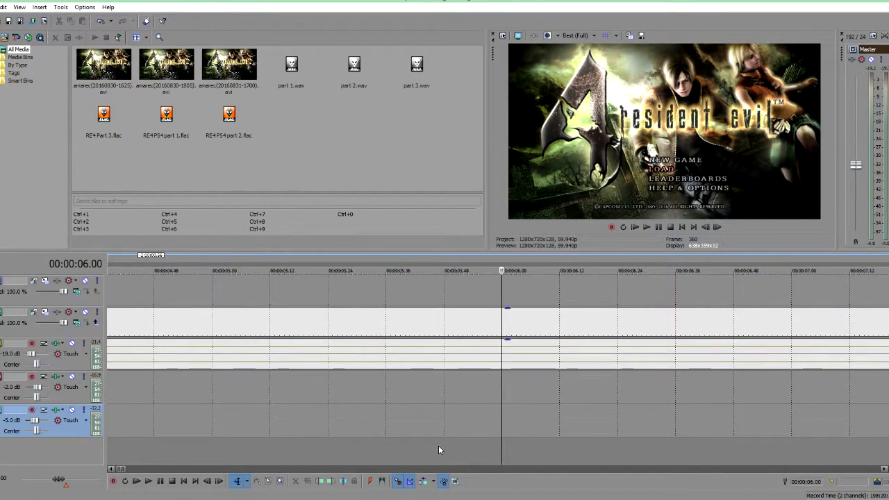
pyautogui.scroll(-3, 427, 452)
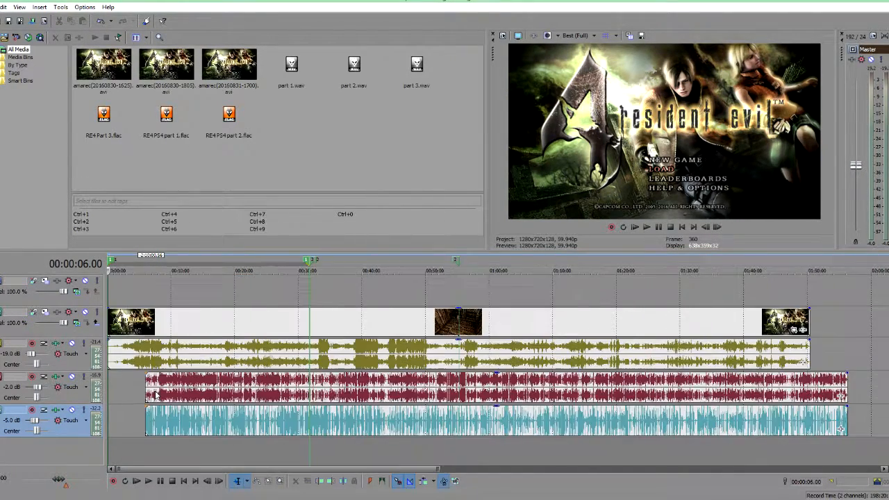
# Step: Select both separate audio events and drag them left so they start at the 00:00:06.00 cursor
pyautogui.keyDown('ctrl'); pyautogui.click(192, 419); pyautogui.keyUp('ctrl')
pyautogui.keyDown('ctrl'); pyautogui.click(193, 398); pyautogui.keyUp('ctrl')
pyautogui.moveTo(220, 390); pyautogui.dragTo(201, 389)
pyautogui.scroll(10, 202, 389)
pyautogui.press('space')
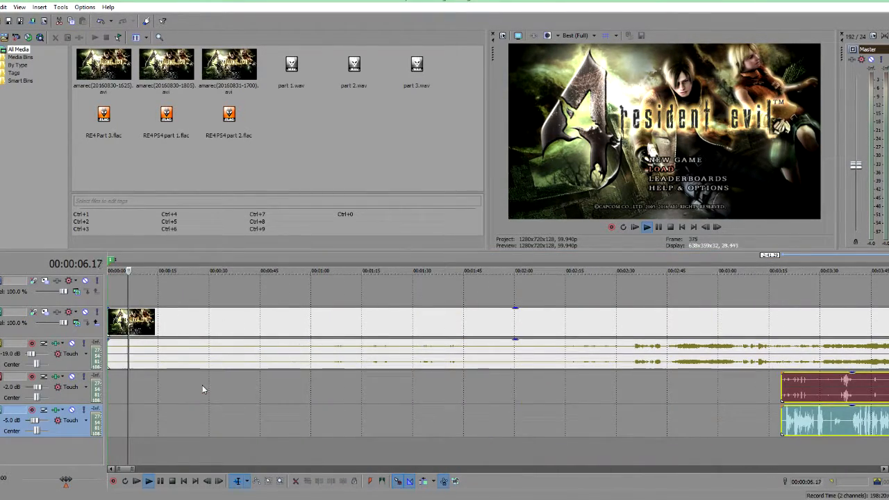
pyautogui.press('space')
pyautogui.scroll(-5, 204, 386)
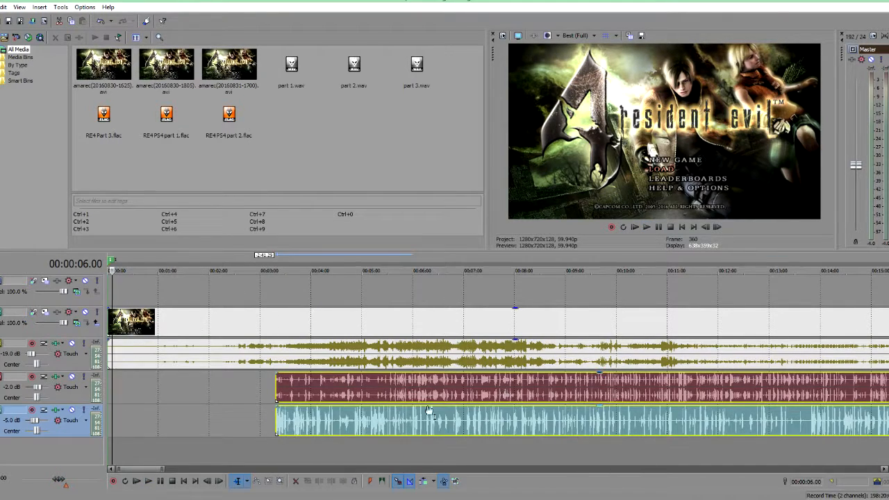
pyautogui.scroll(-6, 445, 410)
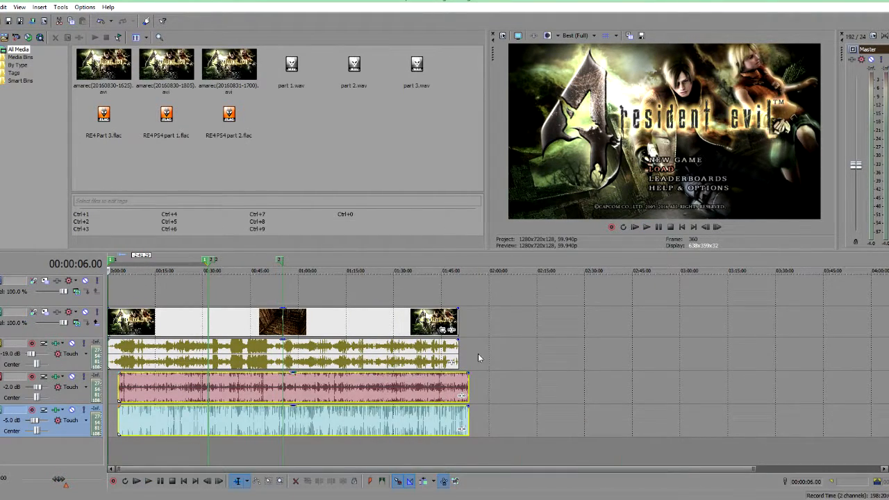
pyautogui.scroll(12, 175, 346)
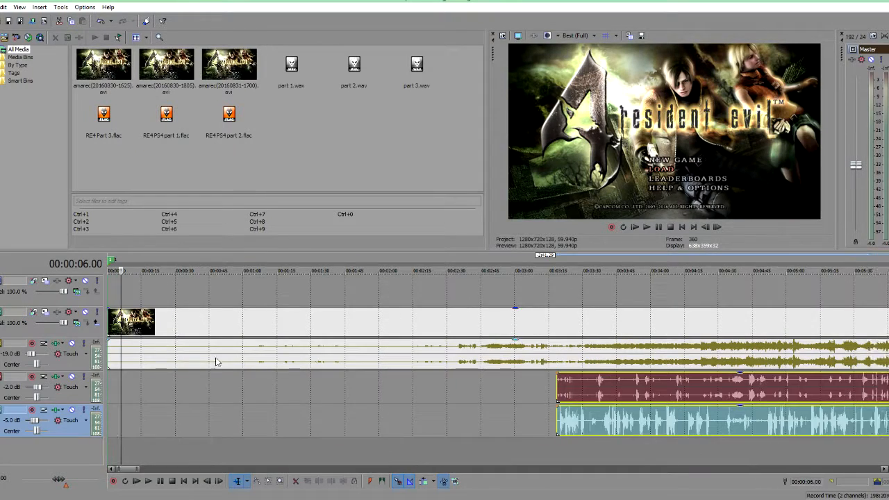
pyautogui.scroll(2, 505, 429)
pyautogui.moveTo(779, 419); pyautogui.dragTo(165, 417)
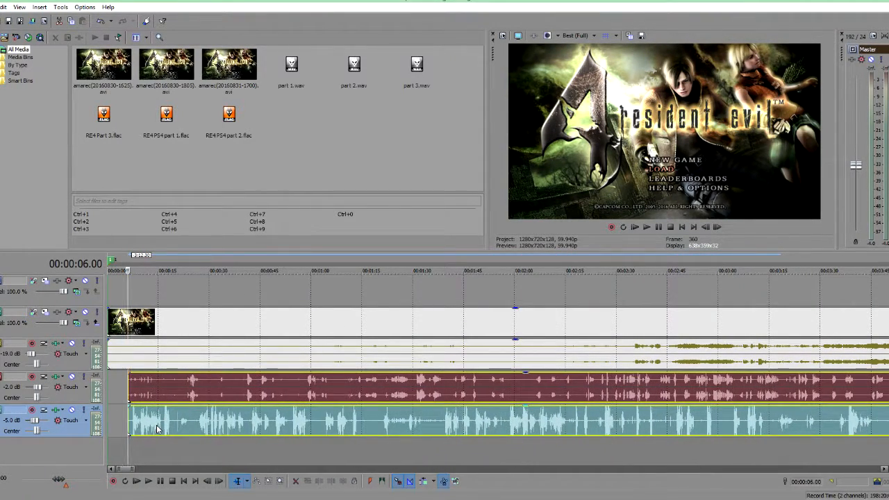
# Step: Play back the project's opening from the start to check the separate audio against the video
pyautogui.scroll(3, 135, 433)
pyautogui.click(109, 446)
pyautogui.press('space')
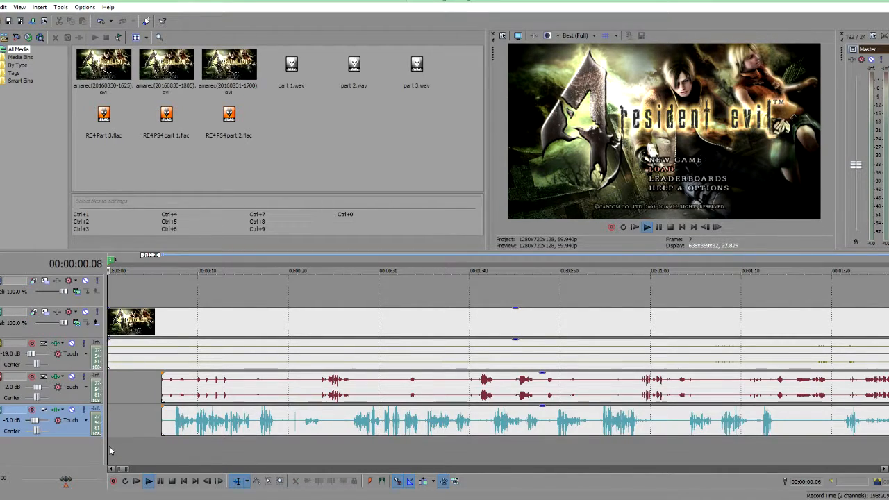
pyautogui.click(163, 452)
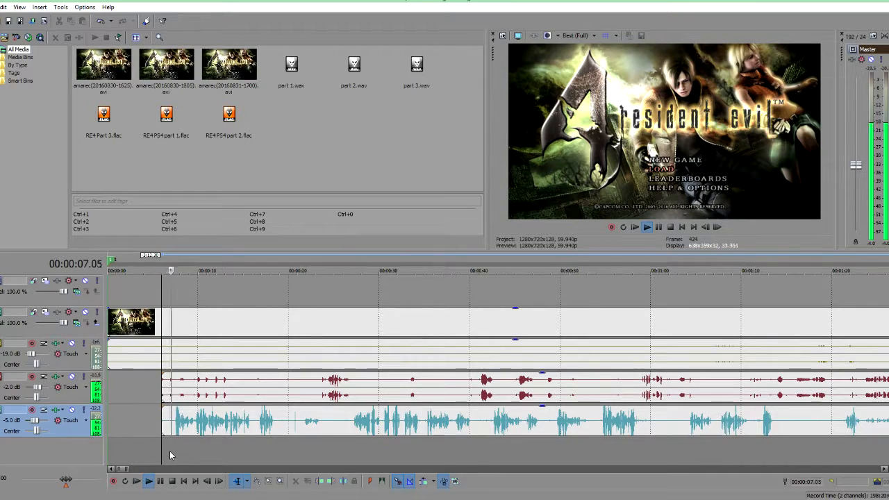
pyautogui.scroll(6, 202, 446)
pyautogui.press('space')
pyautogui.scroll(-2, 232, 441)
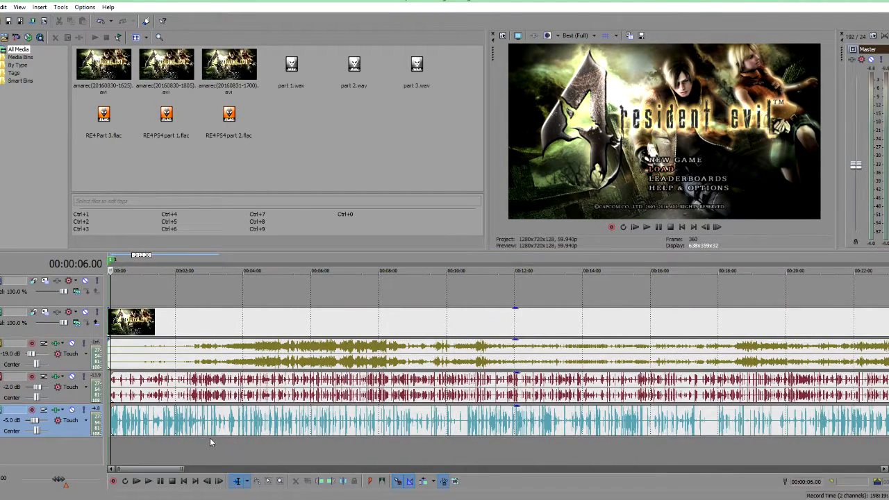
pyautogui.click(158, 448)
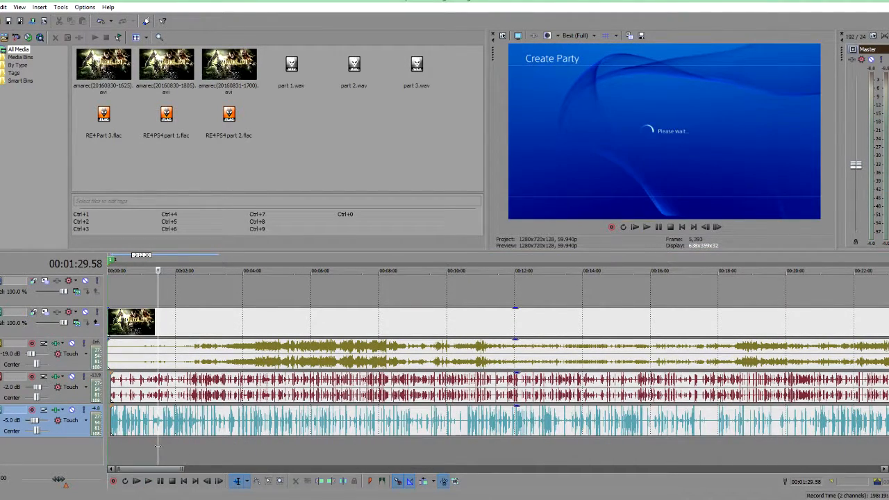
pyautogui.click(127, 452)
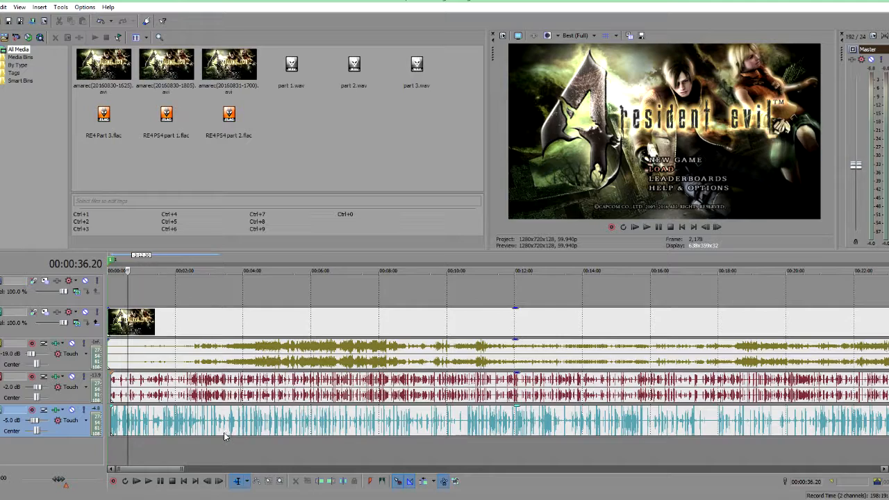
pyautogui.scroll(3, 217, 441)
pyautogui.scroll(-4, 223, 438)
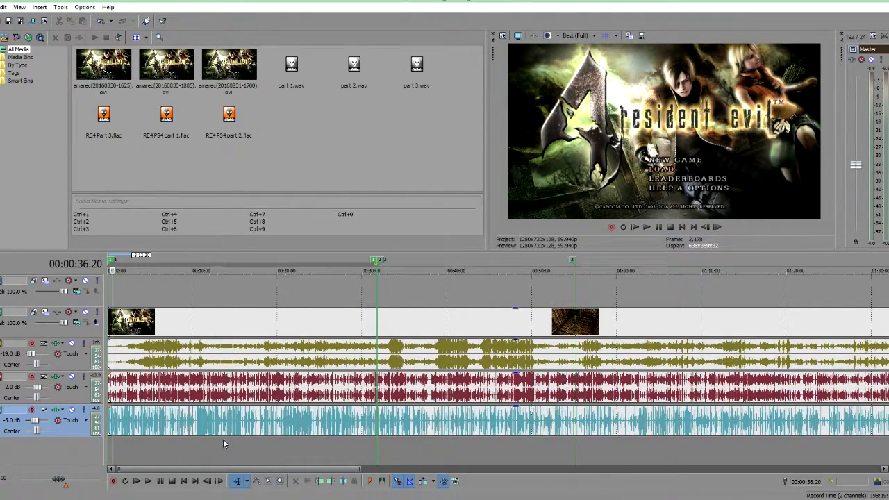
pyautogui.scroll(1, 223, 439)
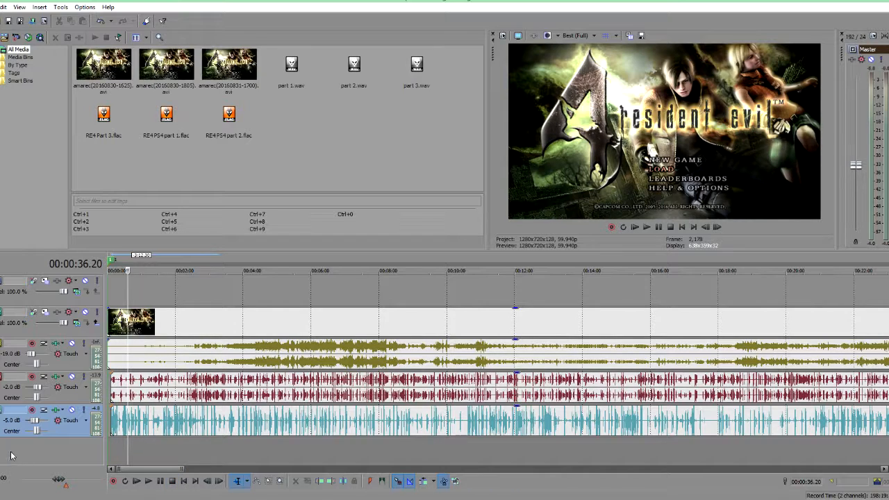
# Step: Pan the two separate audio tracks to opposite sides for playback, then return both pans to center
pyautogui.moveTo(30, 430); pyautogui.dragTo(24, 430)
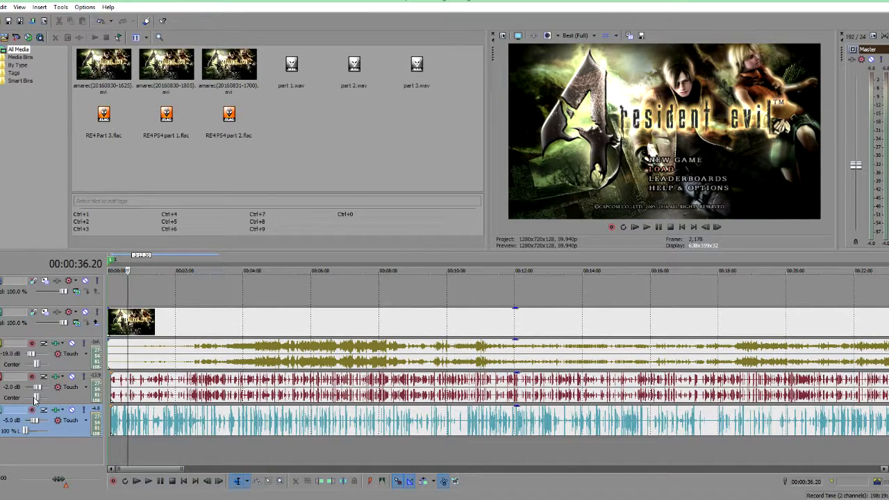
pyautogui.click(137, 481)
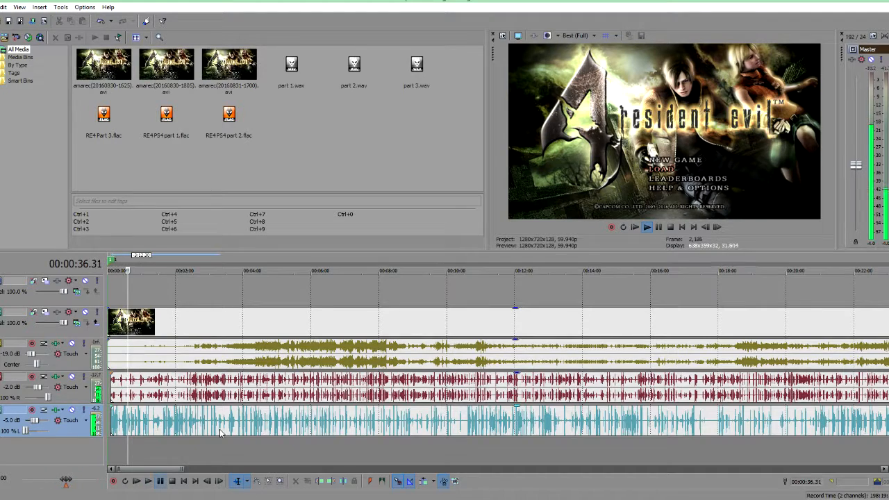
pyautogui.scroll(5, 219, 432)
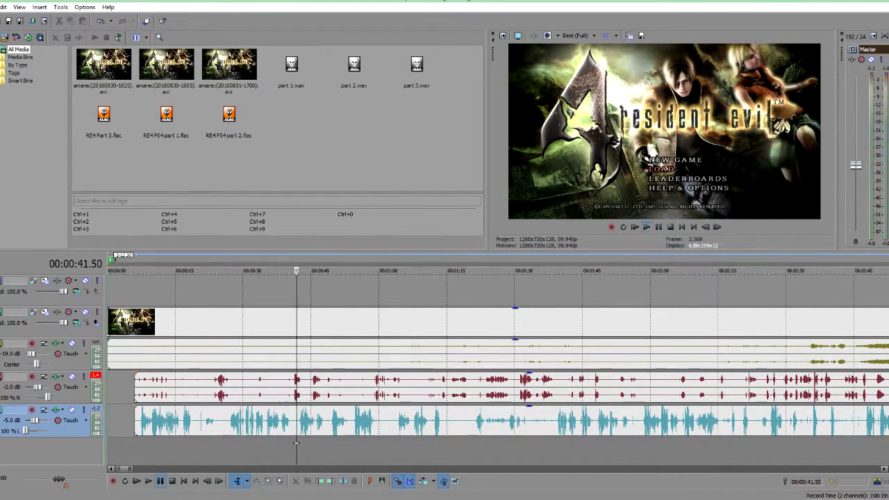
pyautogui.scroll(-5, 296, 441)
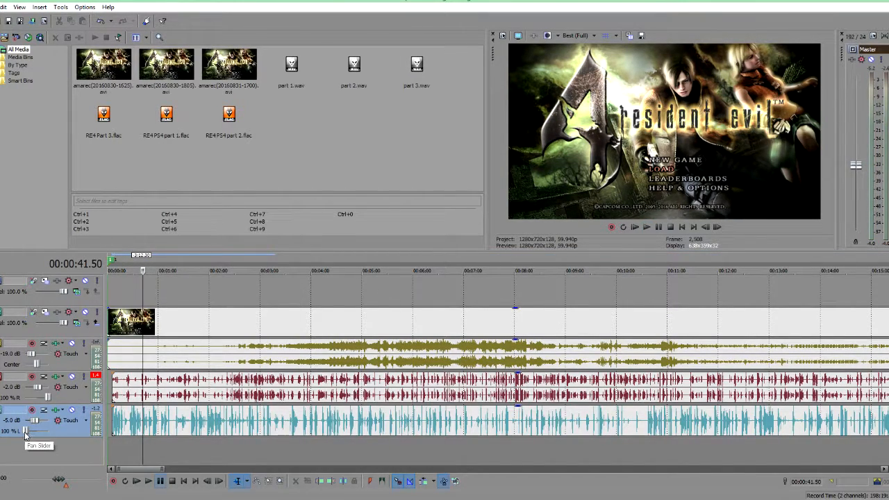
pyautogui.moveTo(25, 431)
pyautogui.mouseDown()
pyautogui.moveTo(41, 432)
pyautogui.moveTo(30, 431)
pyautogui.mouseUp()
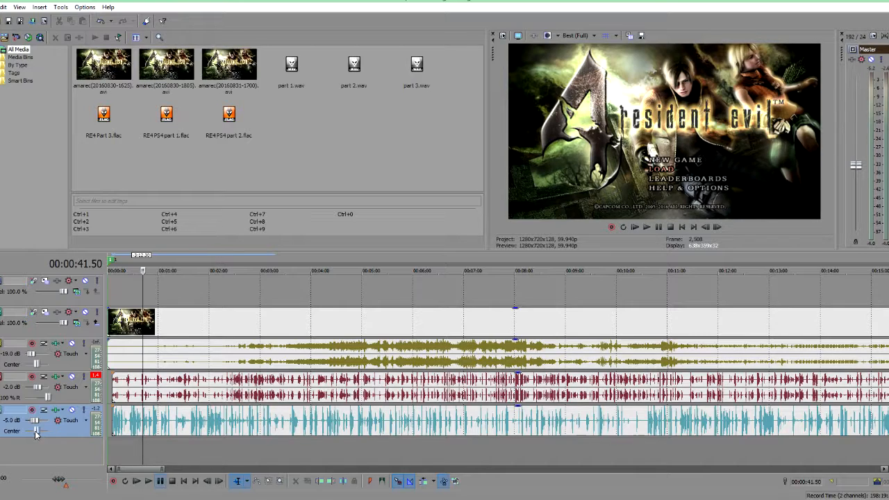
pyautogui.moveTo(50, 397); pyautogui.dragTo(47, 398)
# Step: Zoom in and out along the timeline during playback to compare the audio tracks' alignment
pyautogui.scroll(-7, 163, 427)
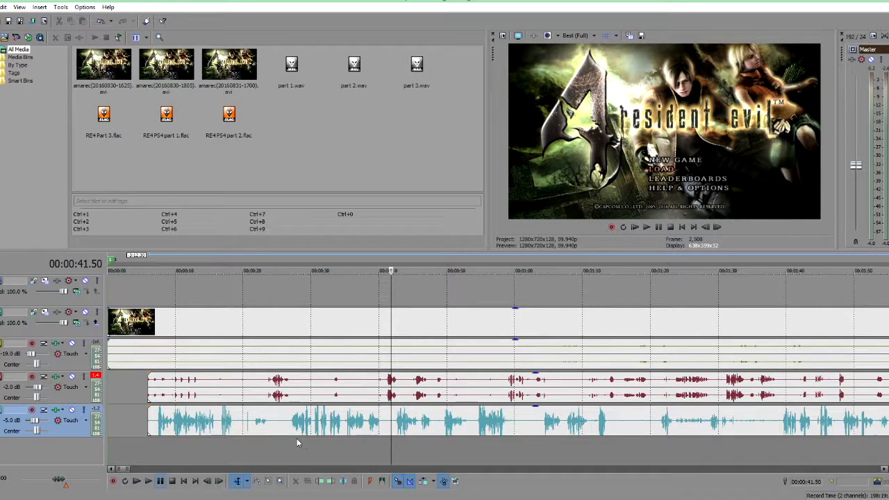
pyautogui.scroll(-4, 320, 434)
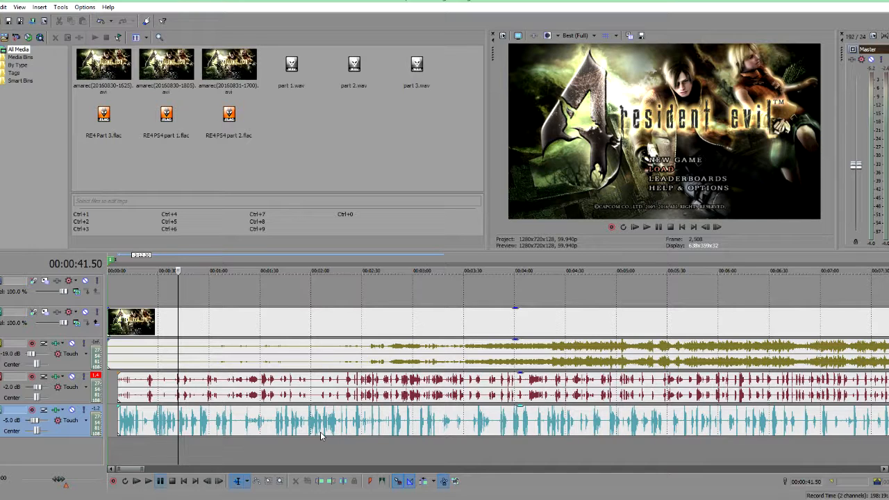
pyautogui.scroll(3, 320, 436)
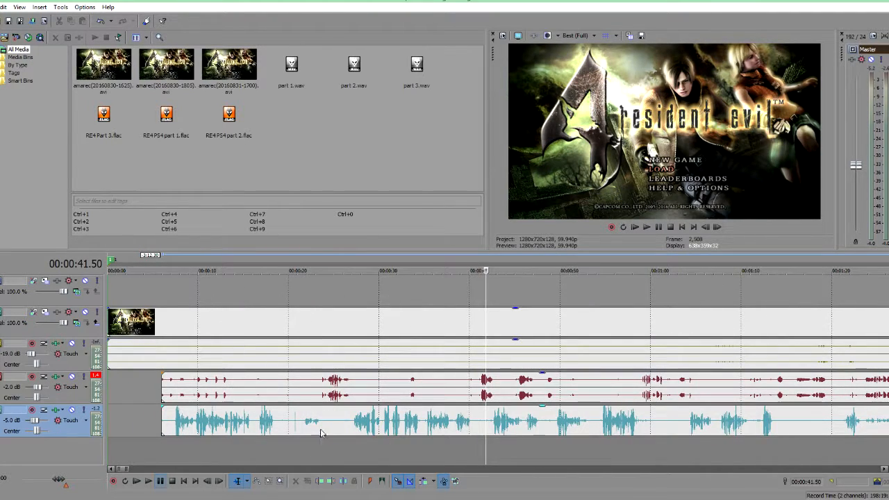
pyautogui.scroll(-4, 356, 429)
pyautogui.scroll(-1, 356, 428)
pyautogui.scroll(6, 360, 429)
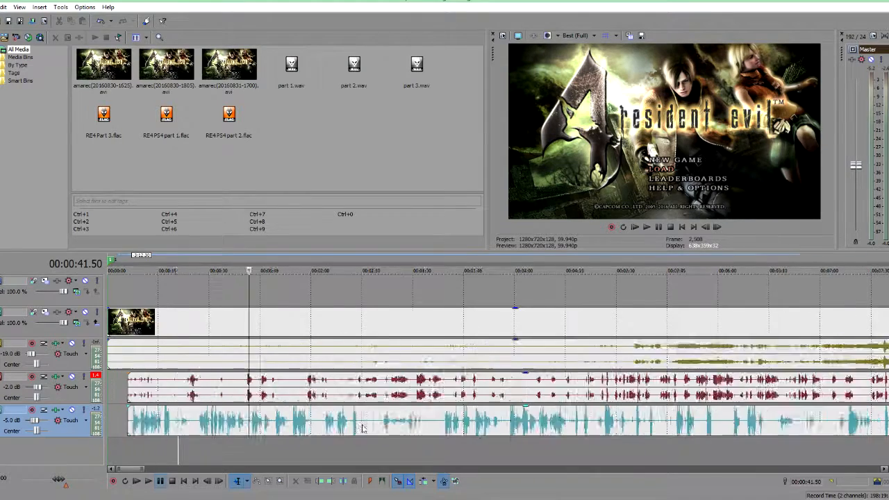
pyautogui.scroll(-2, 535, 440)
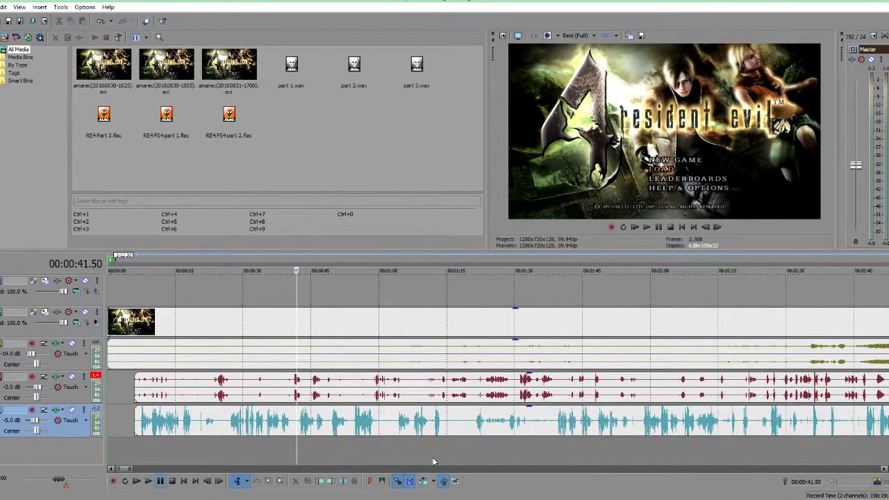
pyautogui.scroll(-3, 425, 457)
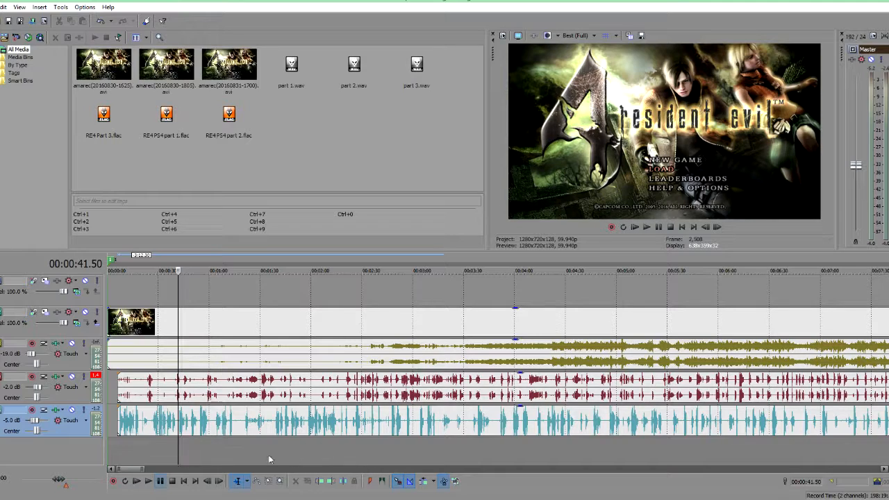
# Step: Delete the portion of the game audio event that lies before the 00:00:06.00 mark
pyautogui.click(118, 444)
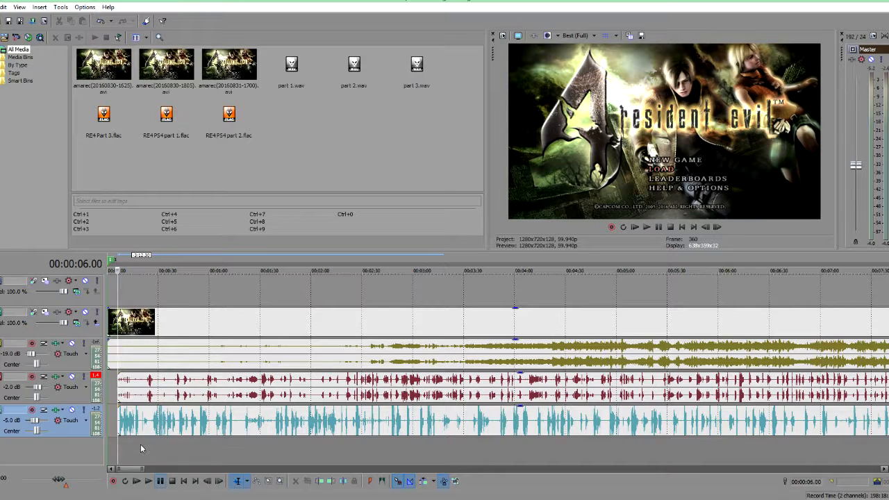
pyautogui.scroll(10, 140, 444)
pyautogui.rightClick(462, 354)
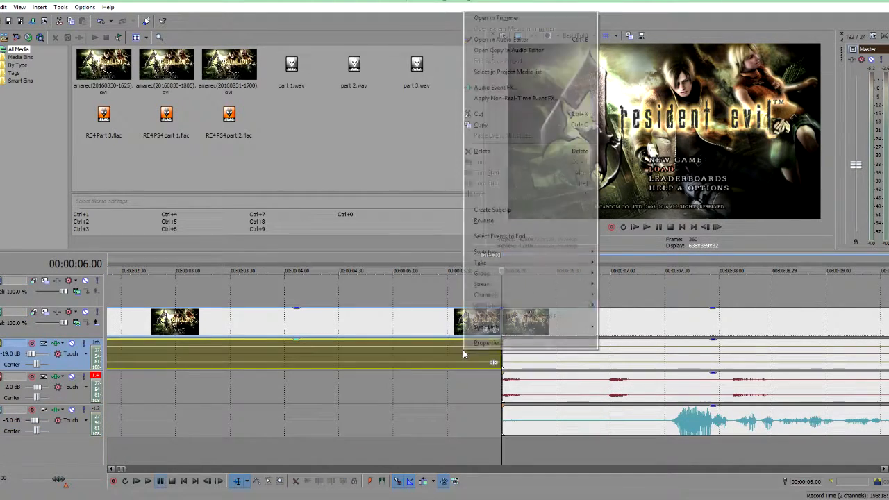
pyautogui.click(486, 151)
# Step: Select the events on all video and audio tracks and move them together to the start of the timeline
pyautogui.scroll(-6, 417, 411)
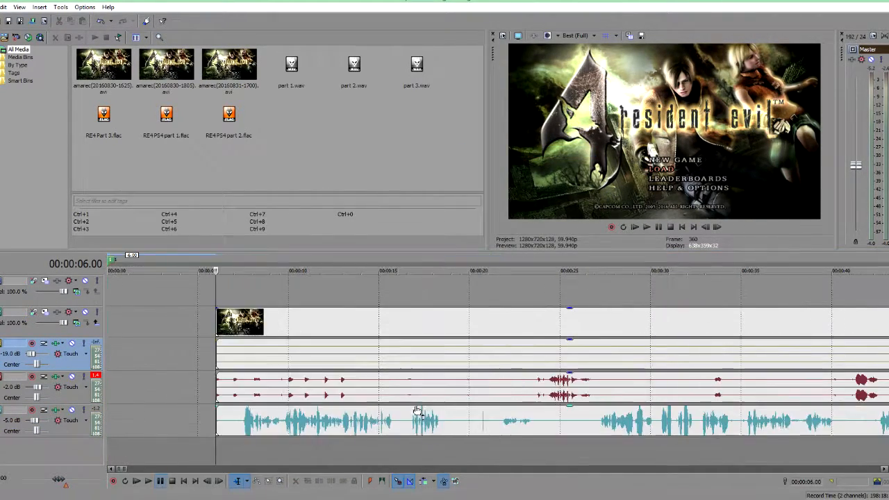
pyautogui.click(339, 419)
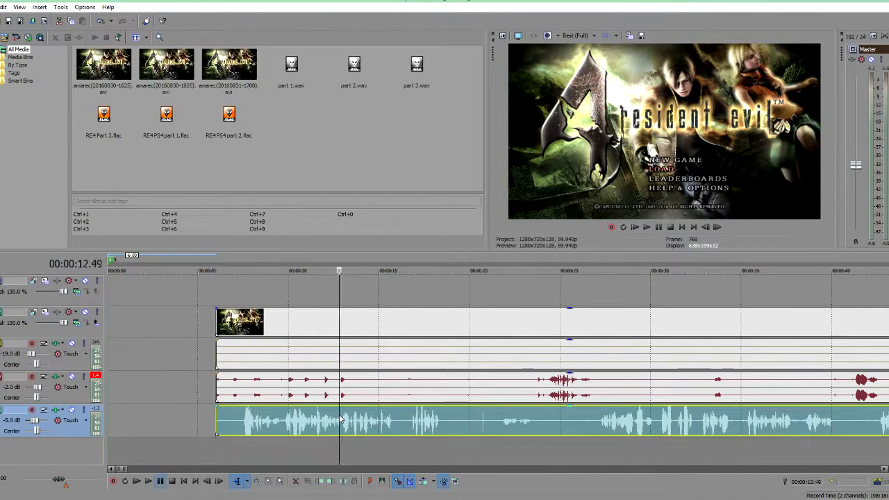
pyautogui.keyDown('ctrl'); pyautogui.click(253, 347); pyautogui.keyUp('ctrl')
pyautogui.keyDown('ctrl'); pyautogui.click(270, 319); pyautogui.keyUp('ctrl')
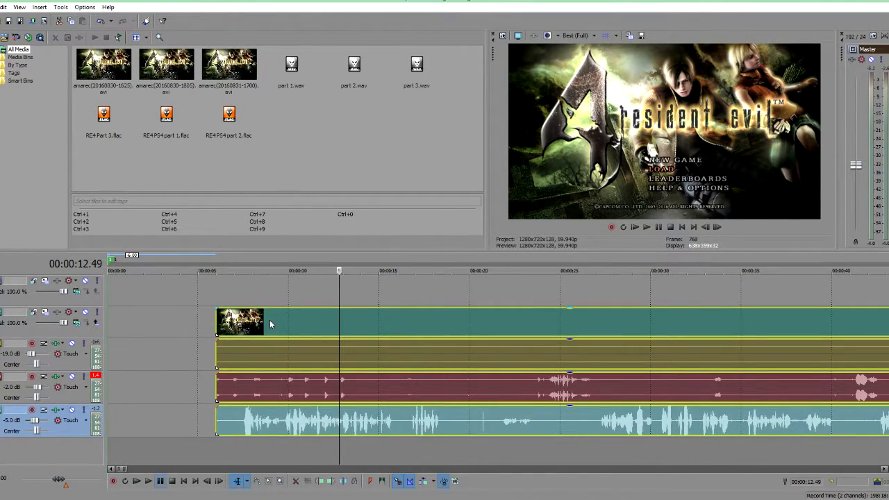
pyautogui.click(174, 359)
pyautogui.scroll(-8, 337, 434)
pyautogui.moveTo(237, 424); pyautogui.dragTo(160, 412)
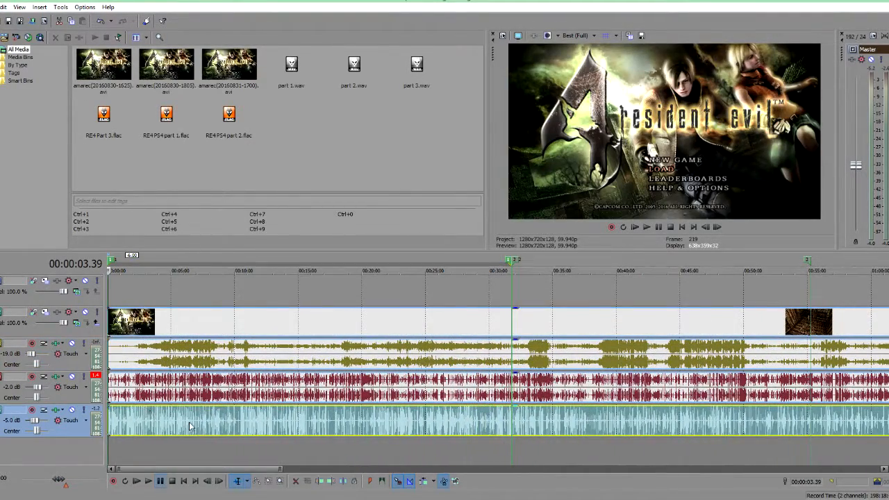
# Step: Zoom along the timeline to inspect the full length of the aligned video and audio events
pyautogui.scroll(-4, 189, 427)
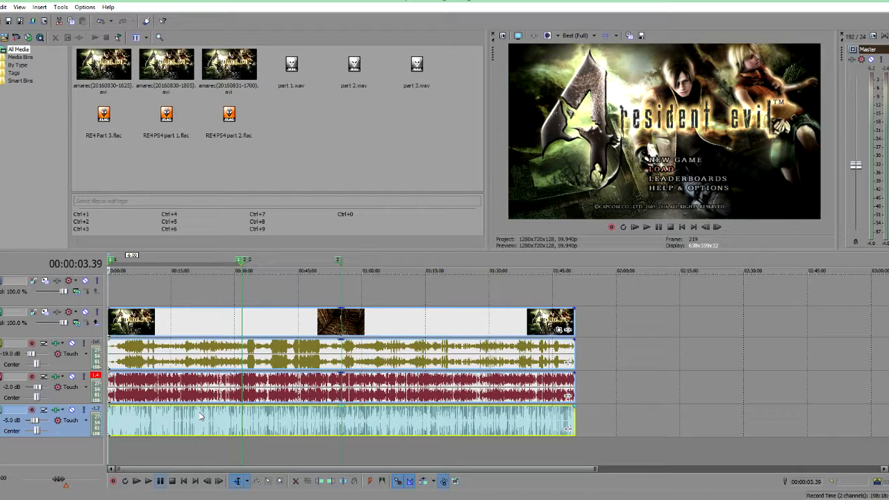
pyautogui.scroll(10, 180, 355)
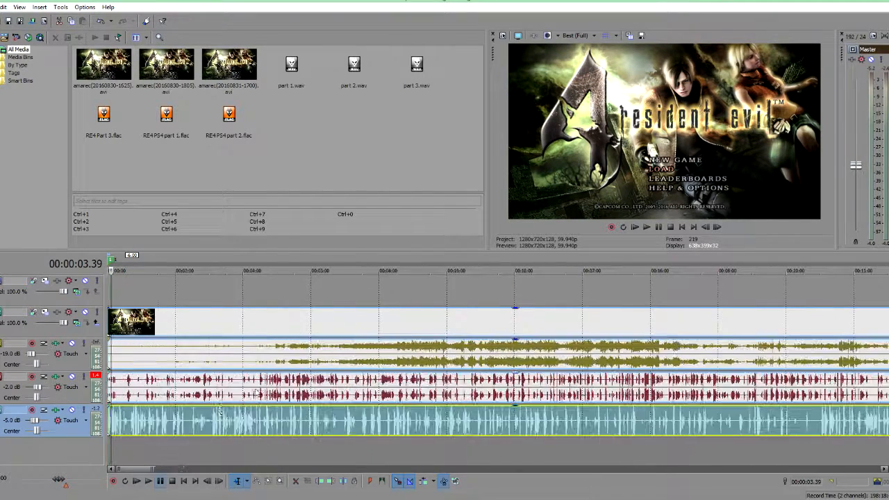
pyautogui.click(179, 355)
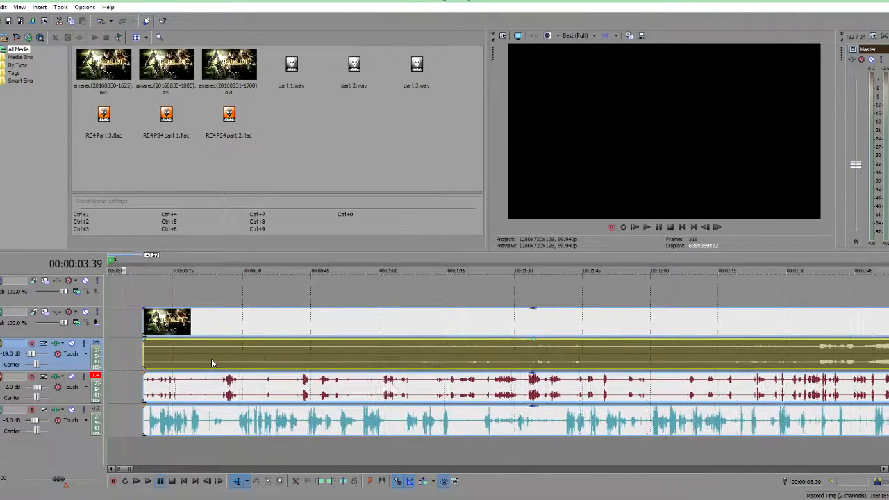
pyautogui.scroll(-10, 246, 425)
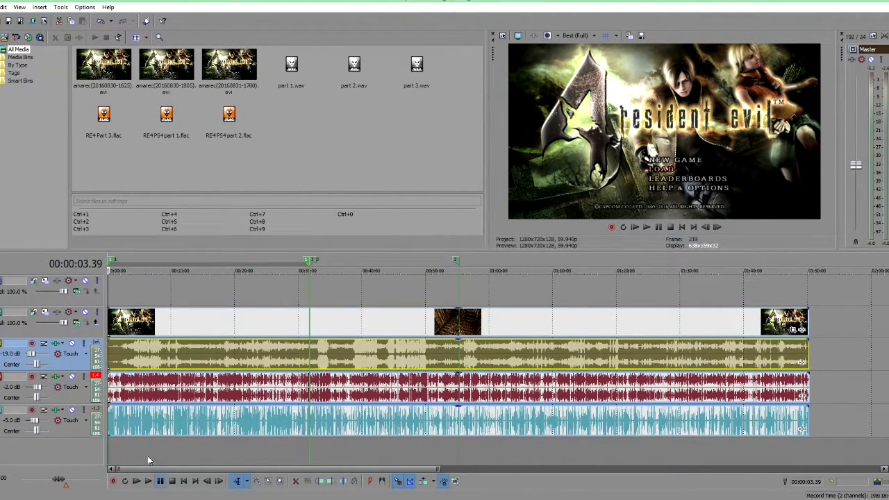
pyautogui.click(147, 455)
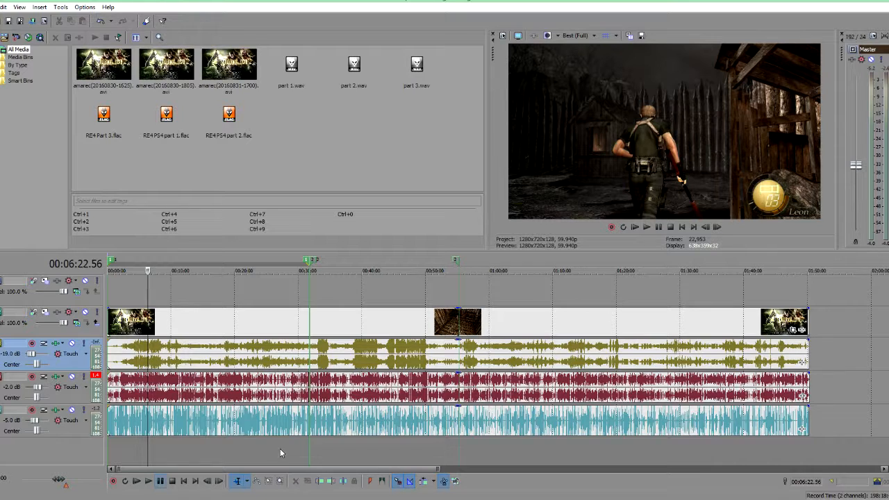
pyautogui.scroll(-3, 195, 434)
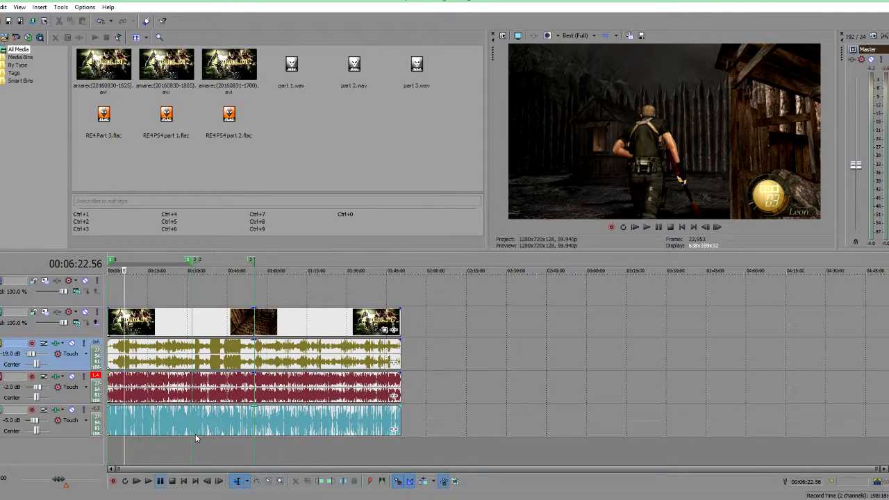
pyautogui.scroll(3, 195, 434)
pyautogui.click(278, 453)
pyautogui.press('s')
pyautogui.moveTo(317, 420); pyautogui.dragTo(368, 420)
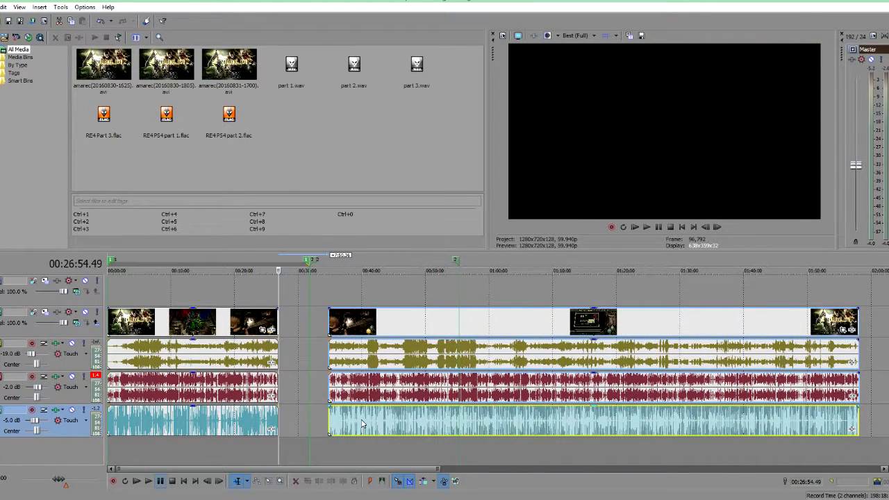
pyautogui.click(367, 345)
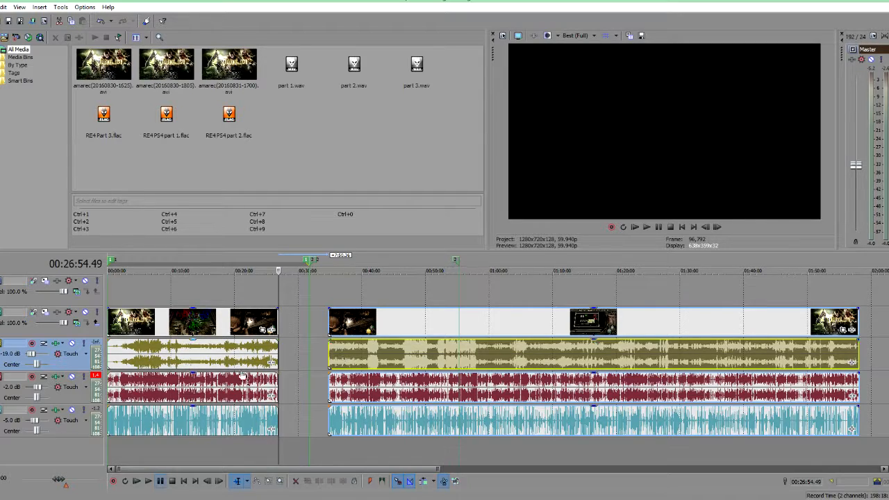
pyautogui.moveTo(377, 421); pyautogui.dragTo(362, 422)
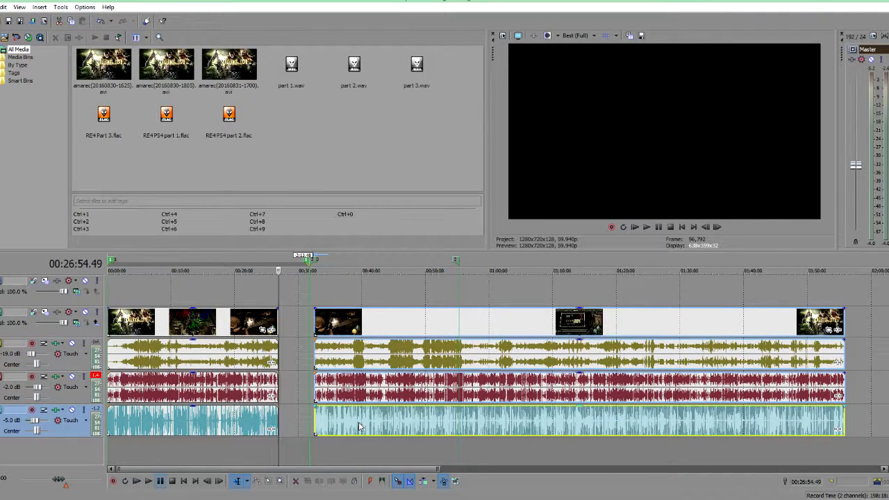
pyautogui.hotkey('ctrl', 'z')
pyautogui.hotkey('ctrl', 'z')
pyautogui.hotkey('ctrl', 'z')
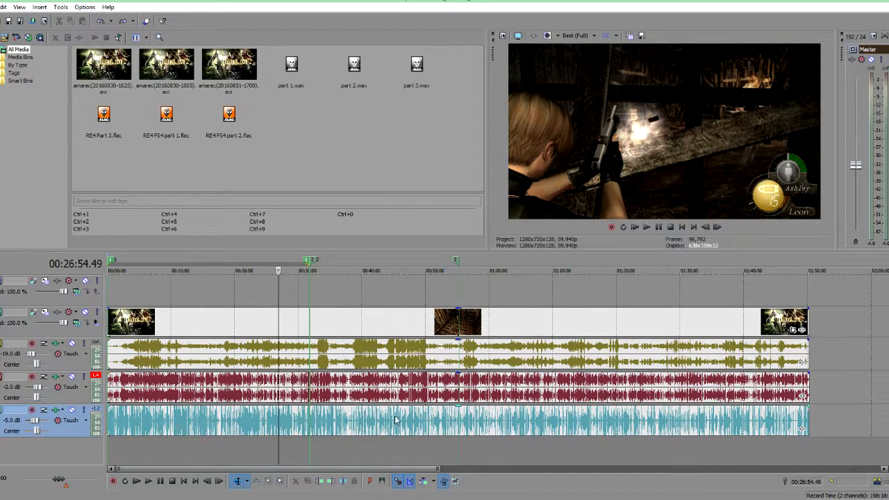
# Step: Play back the timeline while zooming in and out to check the audio tracks' synchronisation
pyautogui.scroll(-3, 150, 447)
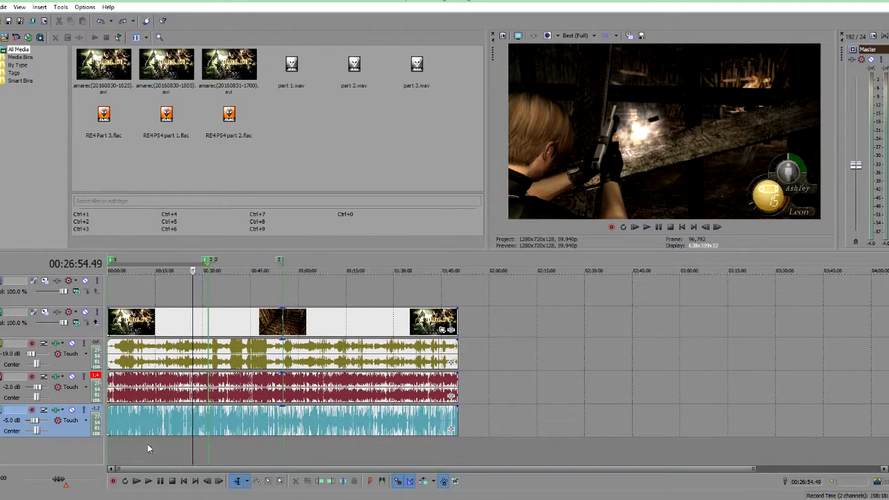
pyautogui.scroll(3, 121, 430)
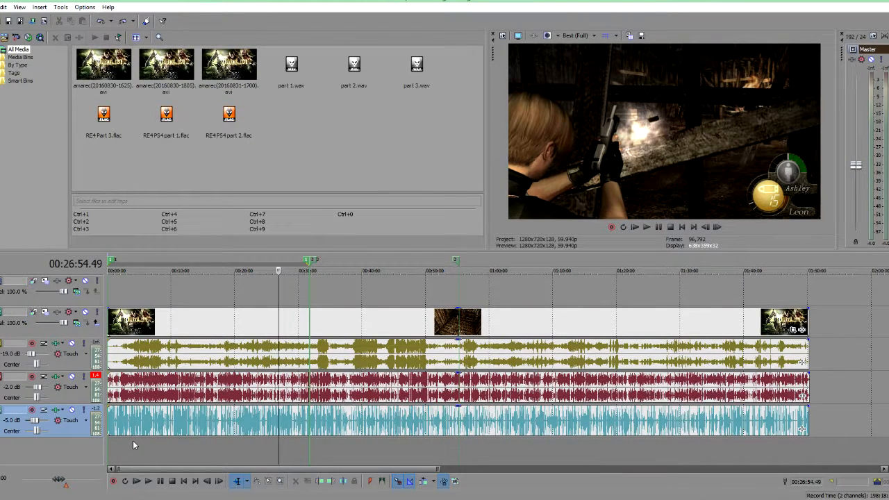
pyautogui.scroll(-2, 134, 441)
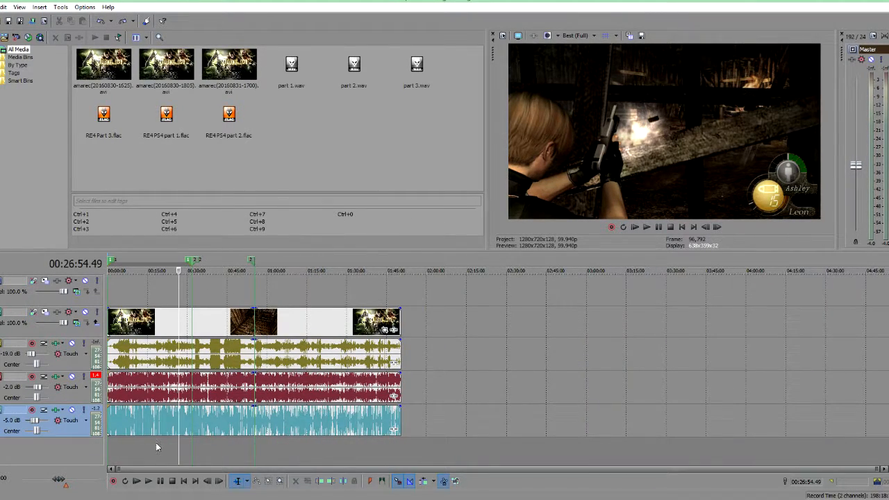
pyautogui.scroll(4, 156, 443)
pyautogui.scroll(-2, 144, 451)
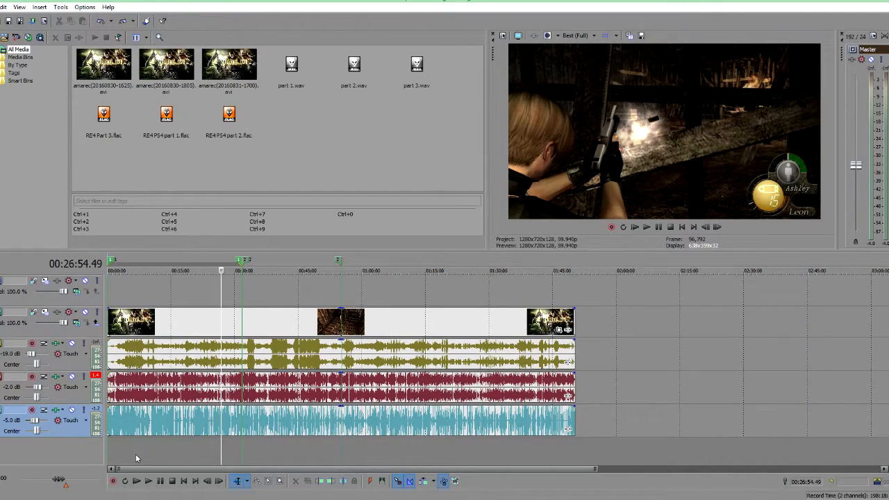
pyautogui.click(135, 454)
pyautogui.press('space')
pyautogui.scroll(3, 139, 454)
pyautogui.scroll(5, 380, 443)
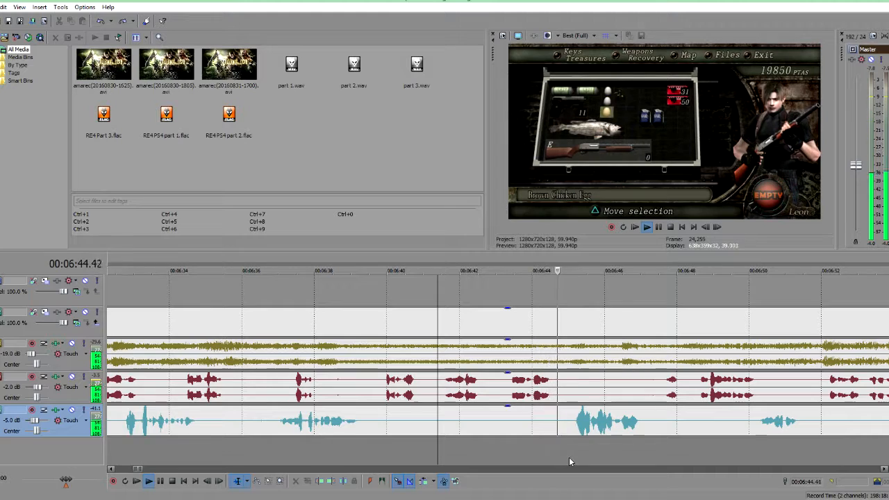
pyautogui.scroll(-3, 575, 457)
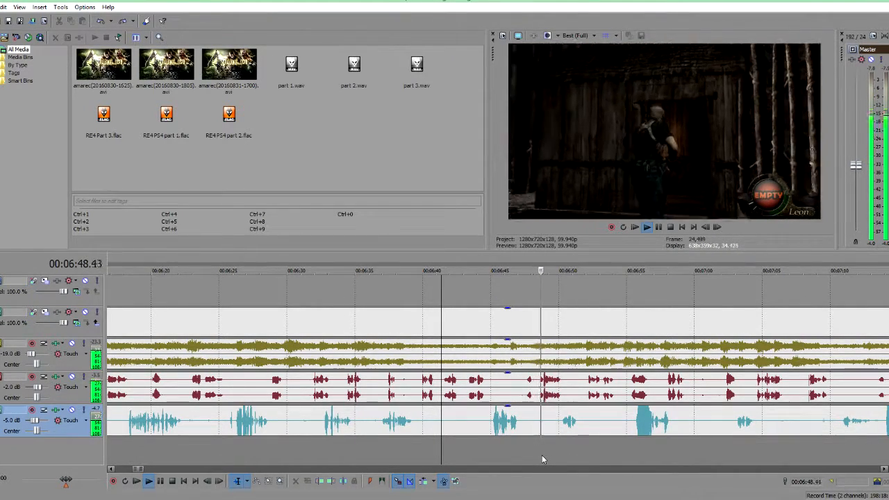
pyautogui.press('space')
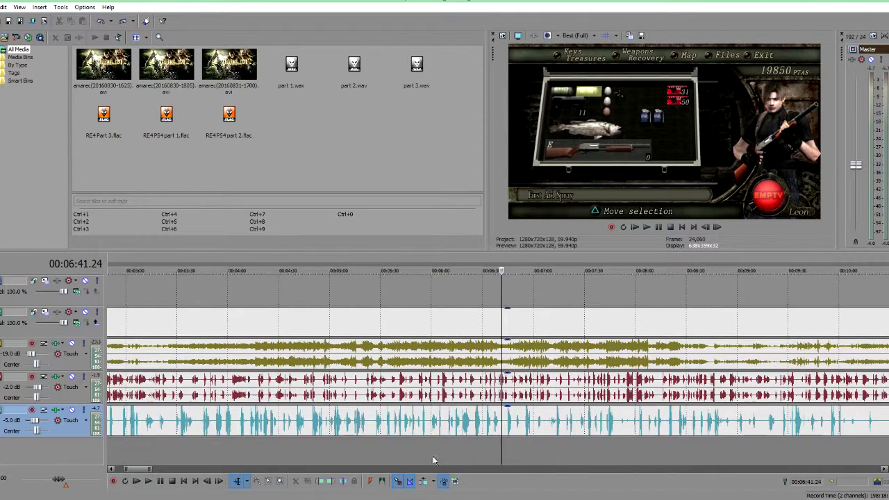
pyautogui.scroll(-8, 443, 452)
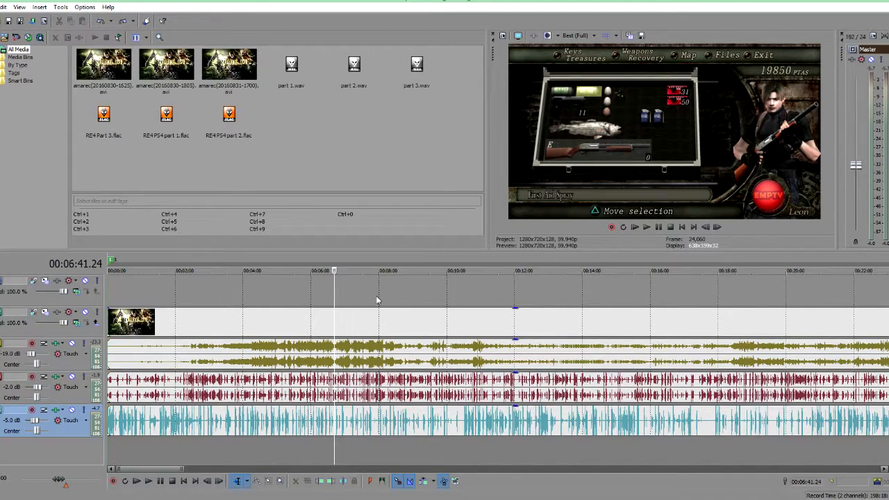
pyautogui.scroll(6, 382, 298)
pyautogui.scroll(-8, 184, 361)
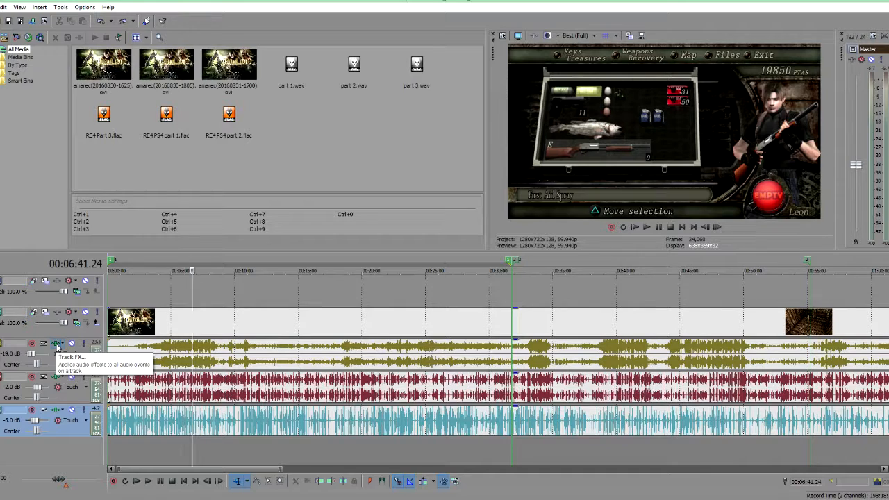
# Step: Open the game audio track's FX, undo the accidental input gain change, and close the dialog
pyautogui.click(58, 345)
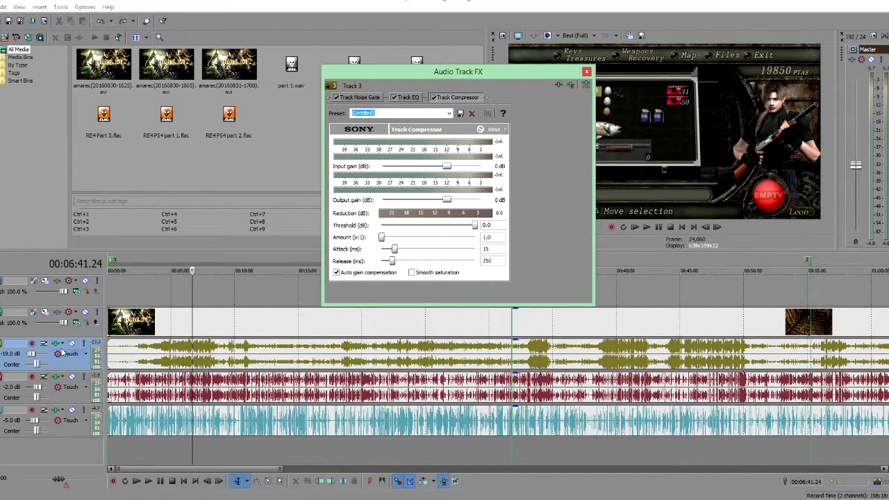
pyautogui.scroll(-4, 167, 358)
pyautogui.scroll(3, 544, 180)
pyautogui.click(2, 7)
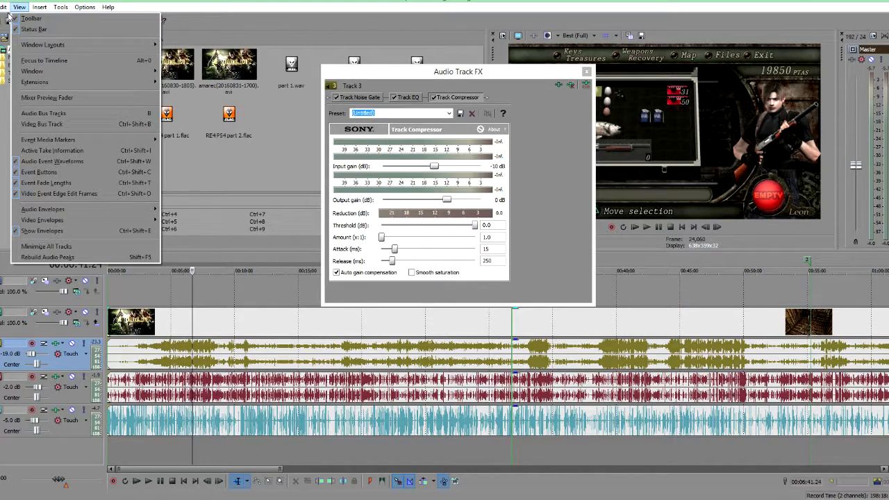
pyautogui.click(15, 19)
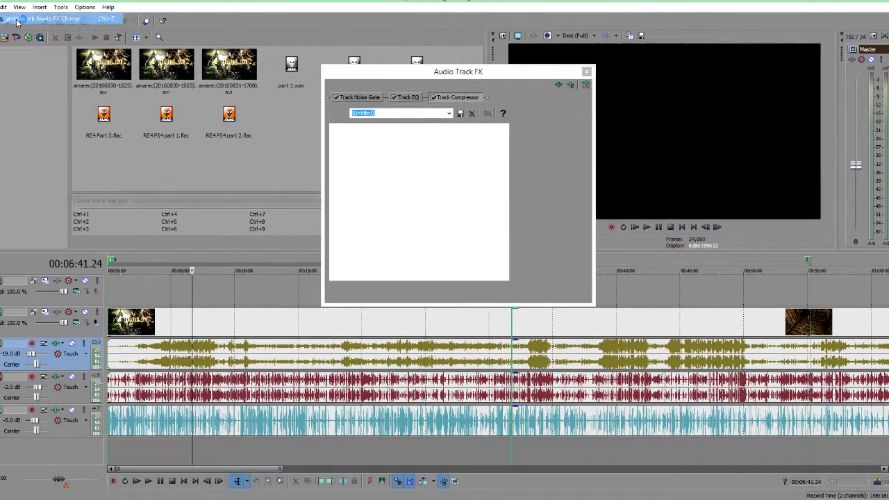
pyautogui.hotkey('ctrl', 'z')
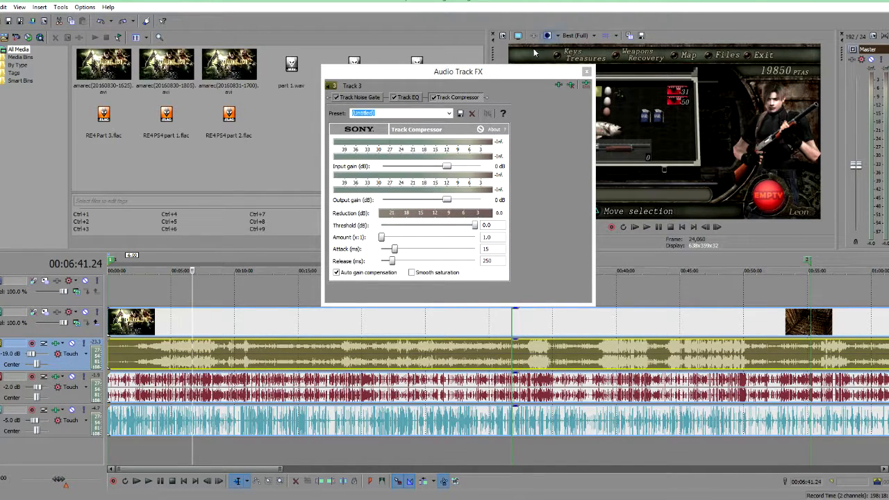
pyautogui.click(587, 72)
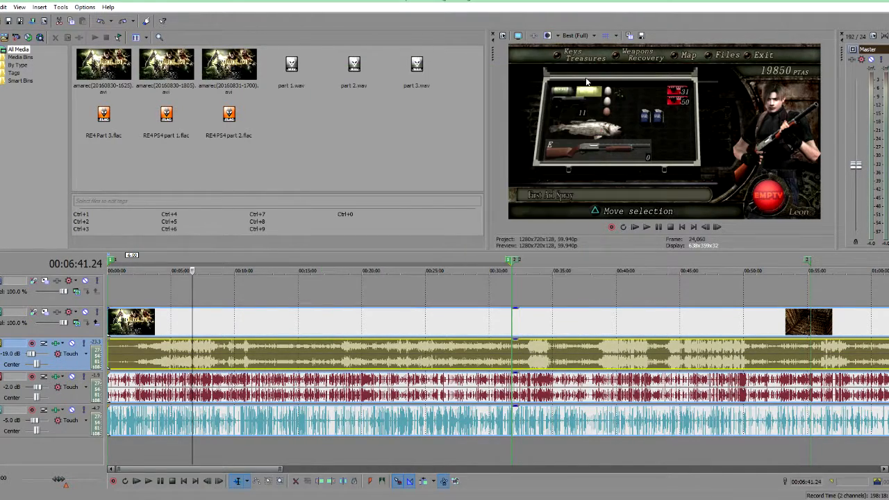
pyautogui.scroll(-5, 442, 328)
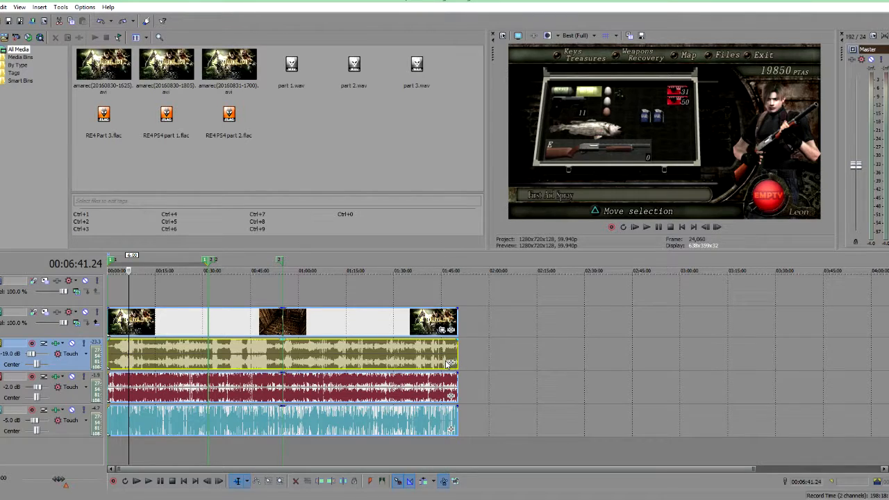
pyautogui.click(446, 362)
pyautogui.click(450, 363)
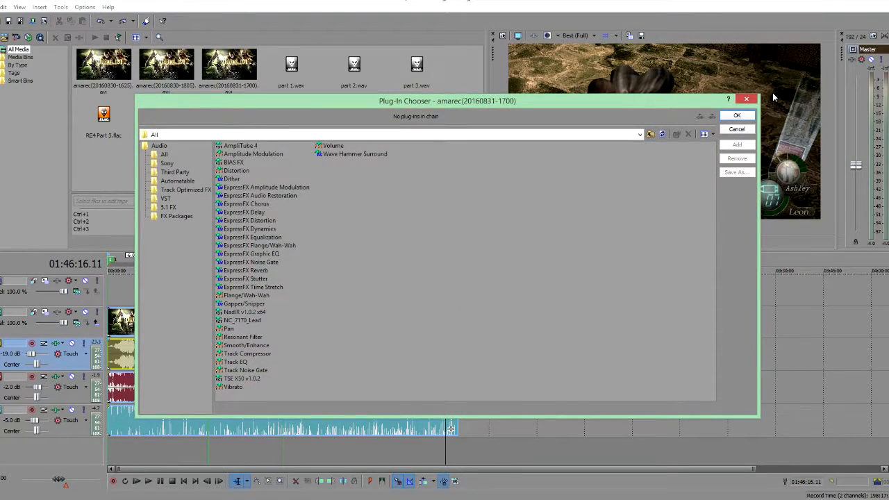
pyautogui.click(748, 101)
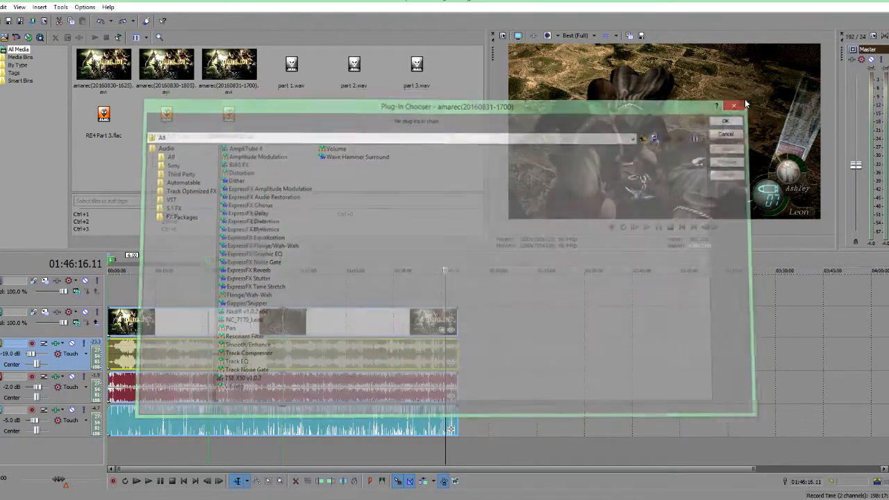
# Step: Add the ExpressFX Dynamics plug-in to the game audio track's effects chain
pyautogui.click(121, 453)
pyautogui.scroll(5, 122, 454)
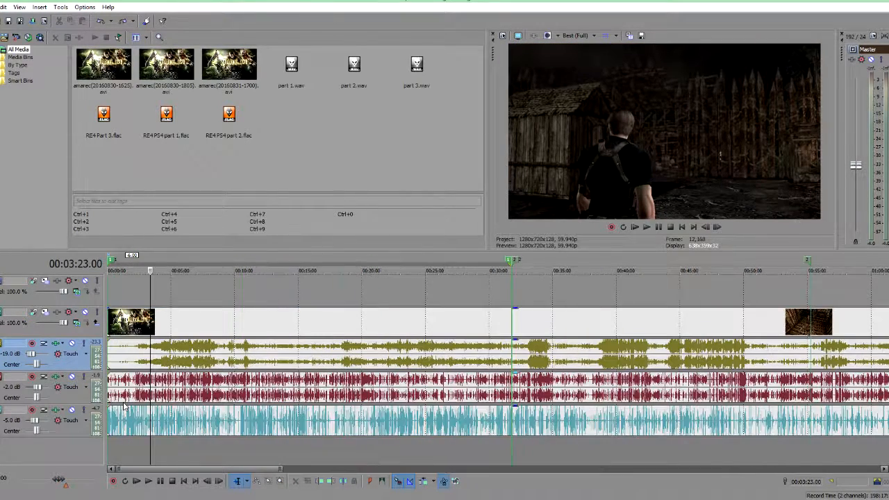
pyautogui.click(57, 345)
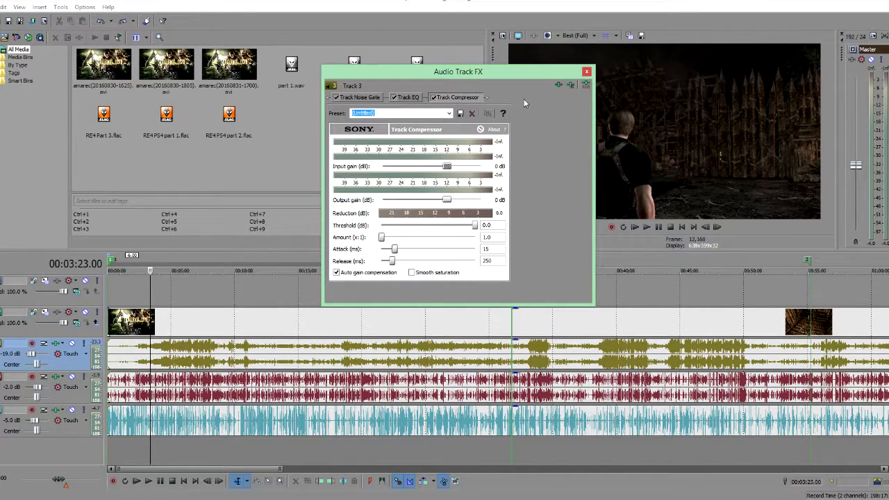
pyautogui.click(558, 86)
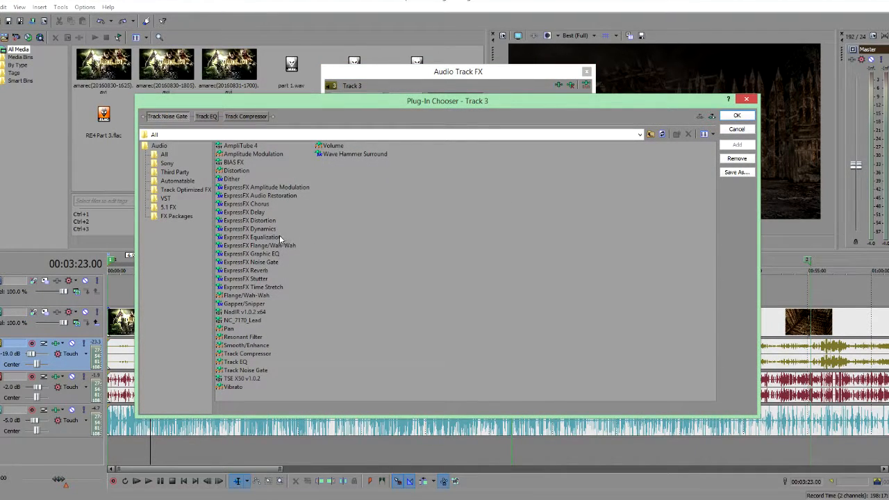
pyautogui.doubleClick(267, 229)
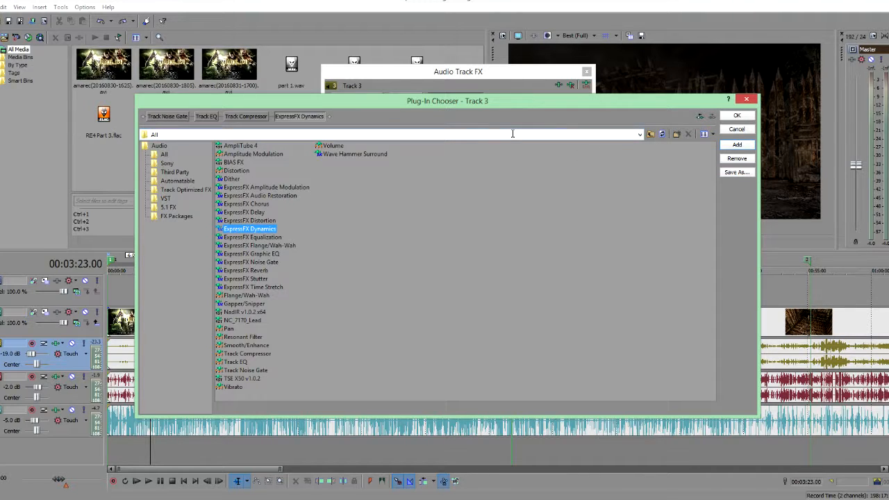
pyautogui.click(737, 116)
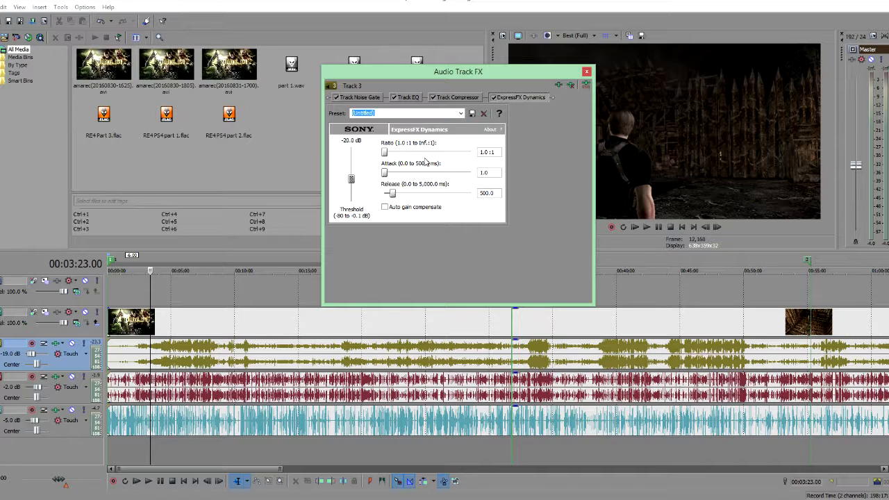
# Step: Apply the RE4 comp preset to the ExpressFX Dynamics effect
pyautogui.click(459, 115)
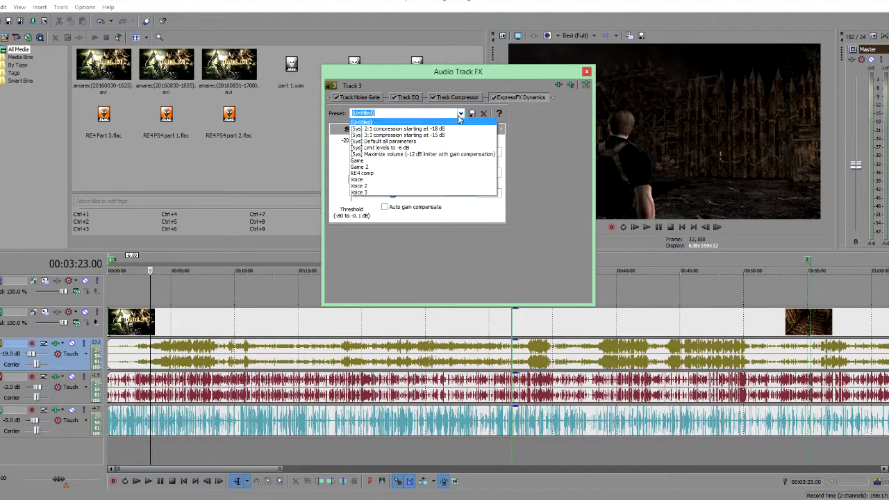
pyautogui.click(383, 174)
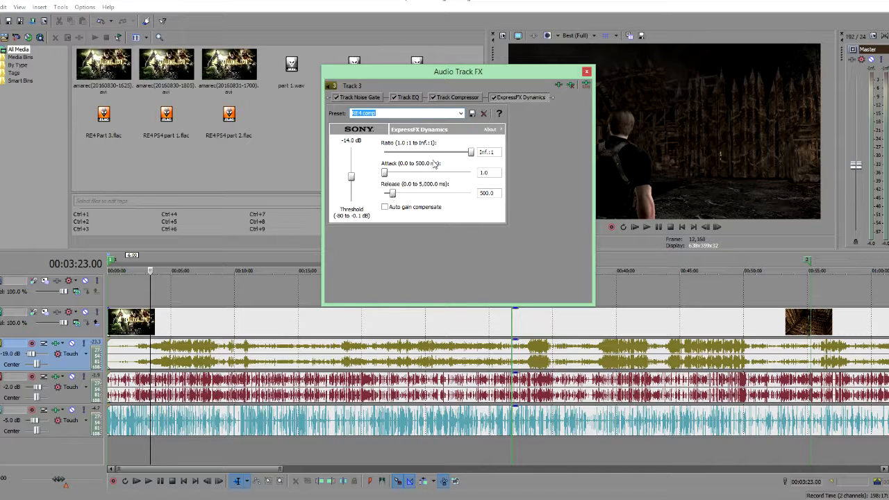
pyautogui.click(461, 113)
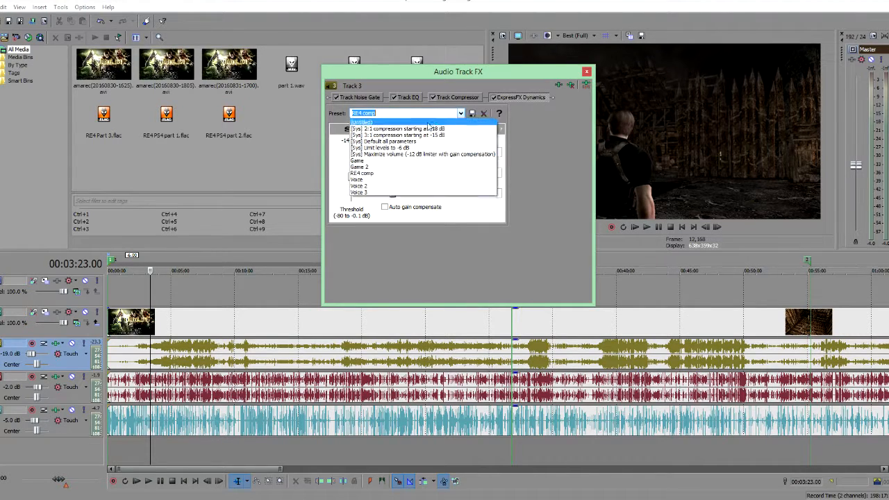
# Step: Switch the Dynamics preset to (Untitled) and back to RE4 comp, then close the FX dialog
pyautogui.click(379, 125)
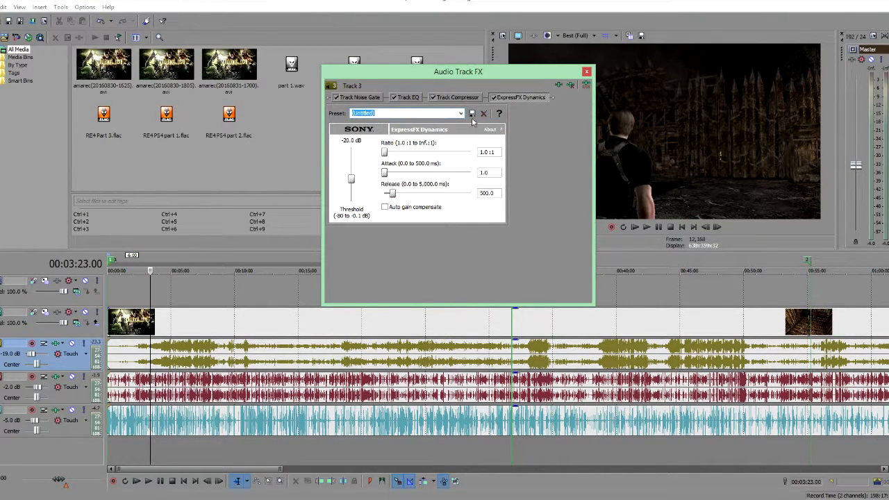
pyautogui.click(460, 113)
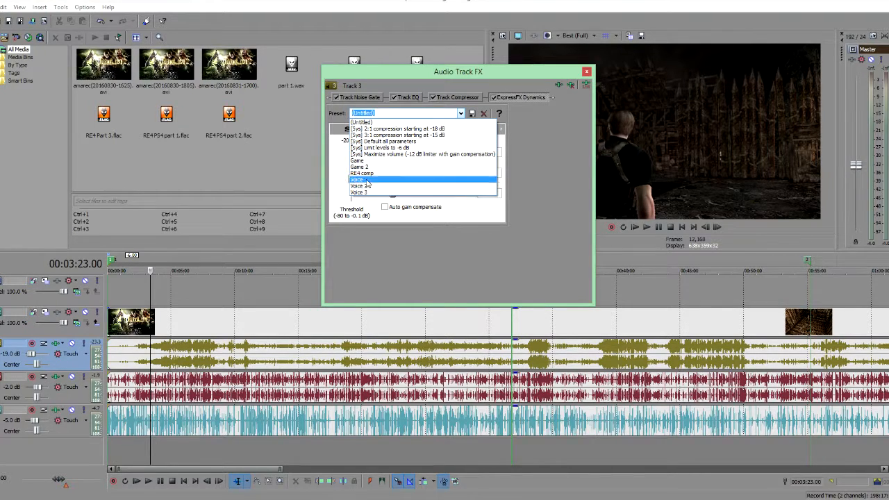
pyautogui.click(579, 154)
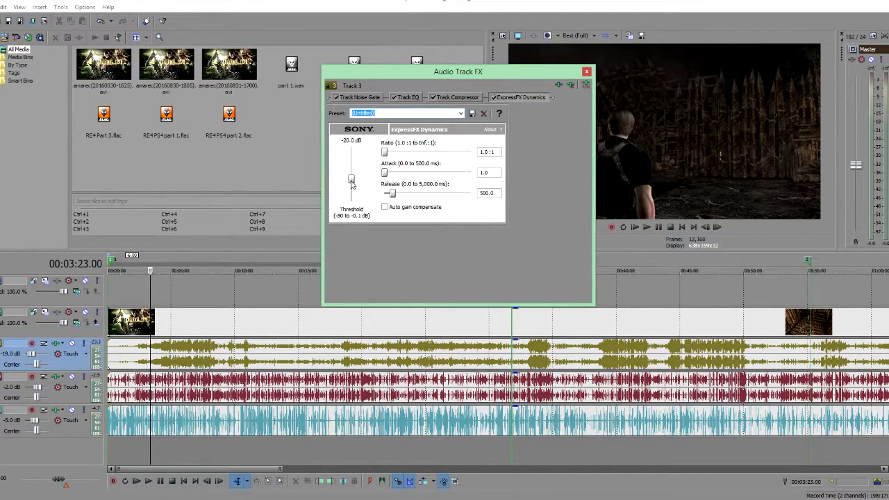
pyautogui.click(460, 114)
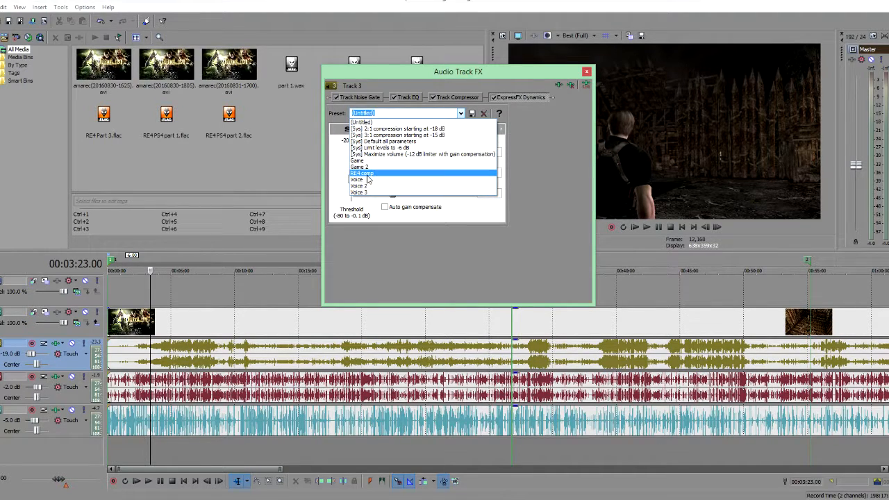
pyautogui.click(367, 173)
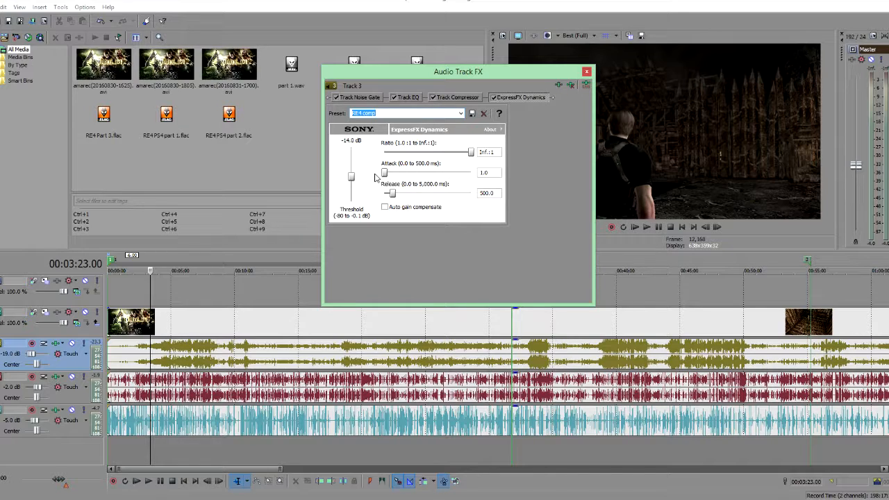
pyautogui.click(587, 72)
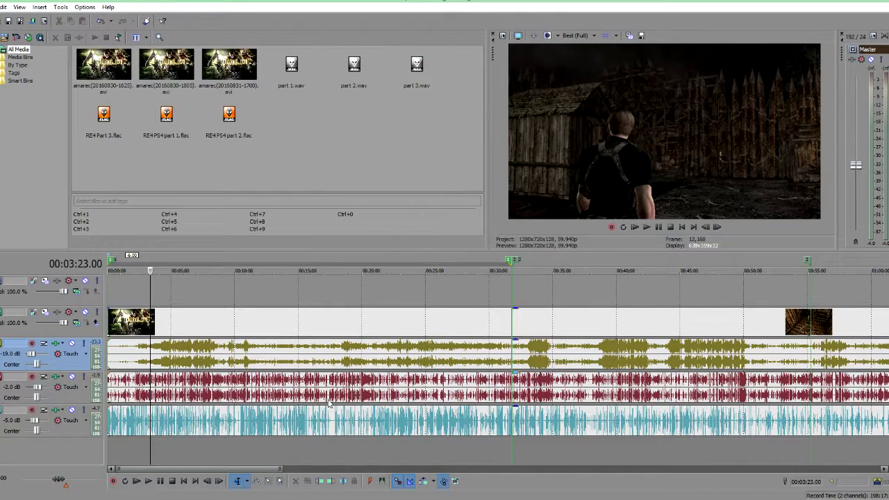
# Step: Mute the two other audio tracks and play back the game audio from several points to listen to it alone
pyautogui.click(73, 378)
pyautogui.click(71, 410)
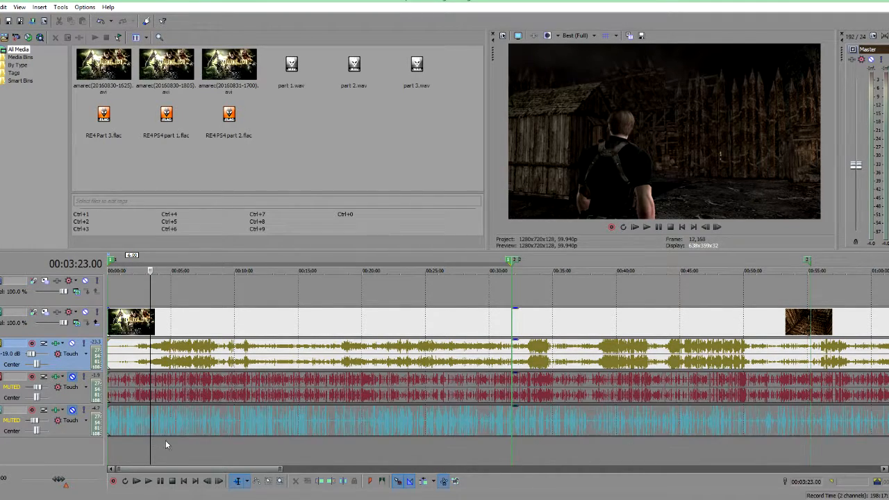
pyautogui.click(181, 450)
pyautogui.press('space')
pyautogui.scroll(6, 301, 432)
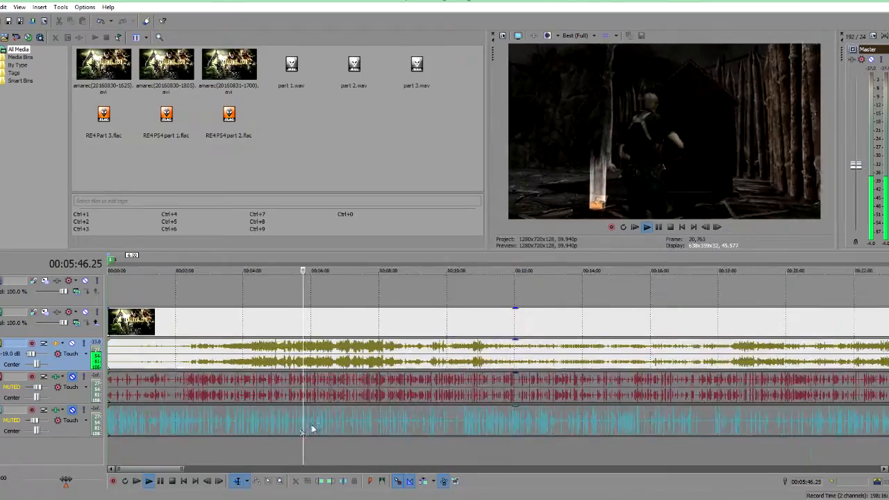
pyautogui.scroll(-6, 353, 428)
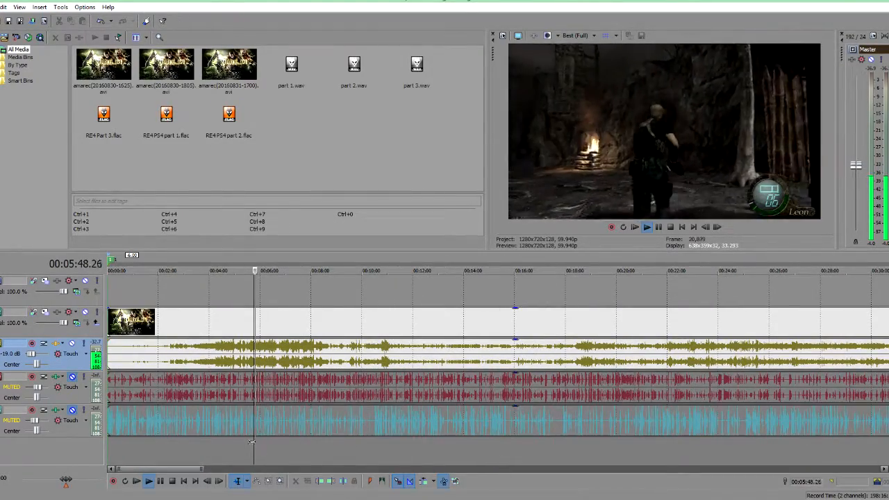
pyautogui.click(216, 447)
pyautogui.scroll(4, 402, 410)
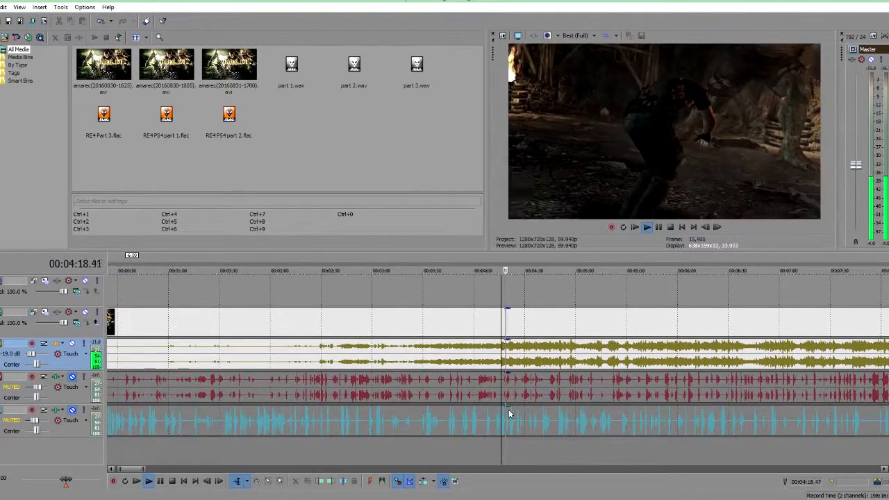
pyautogui.scroll(-3, 514, 412)
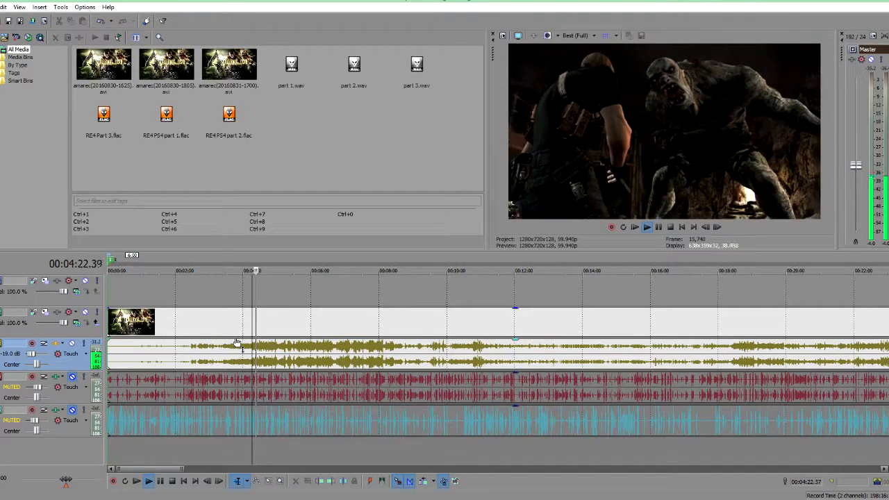
pyautogui.press('space')
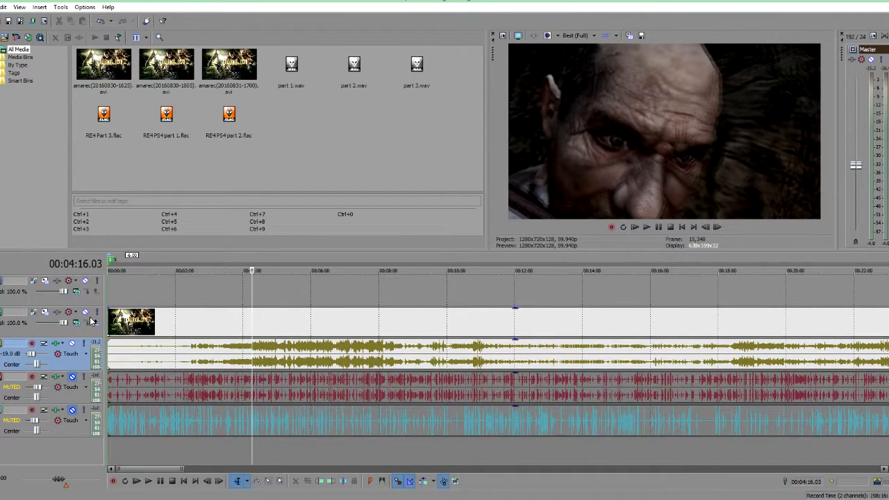
pyautogui.press('space')
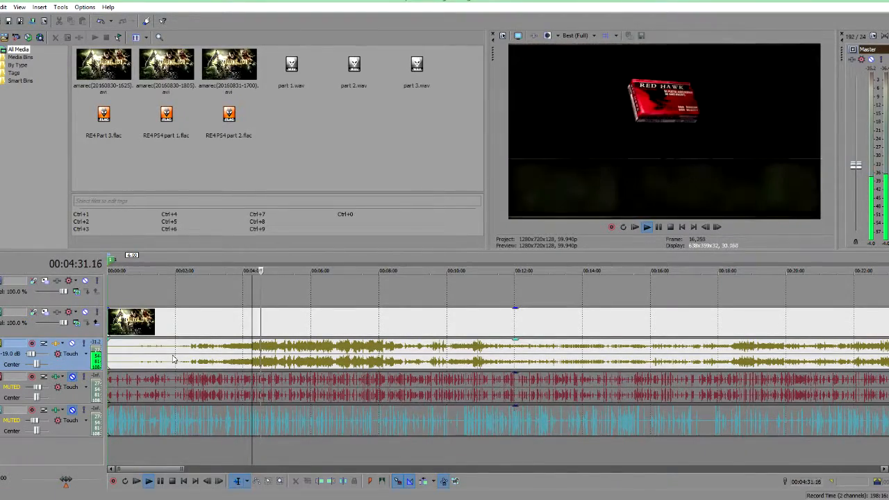
pyautogui.press('space')
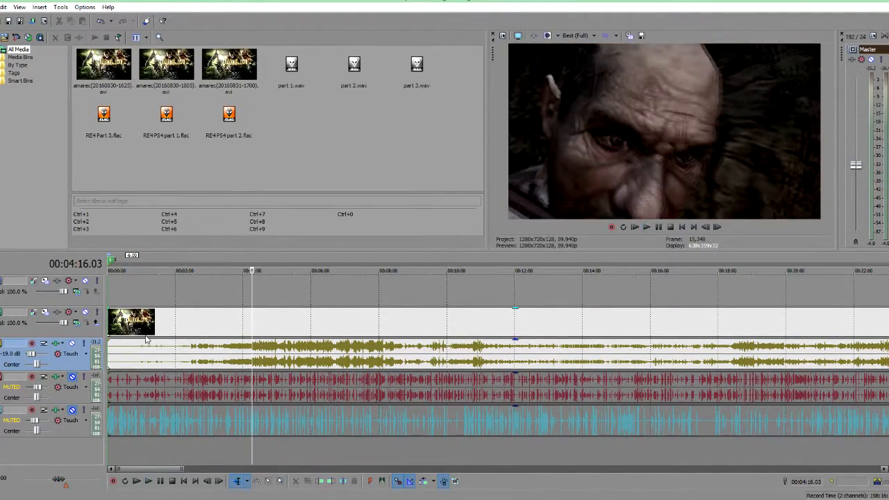
# Step: Bypass the ExpressFX Dynamics effect on the game audio track and close the FX dialog
pyautogui.click(55, 344)
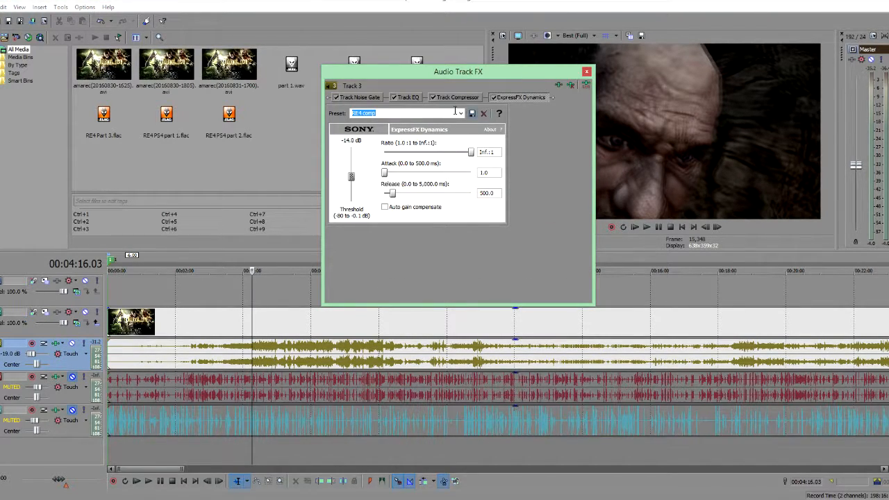
pyautogui.rightClick(528, 102)
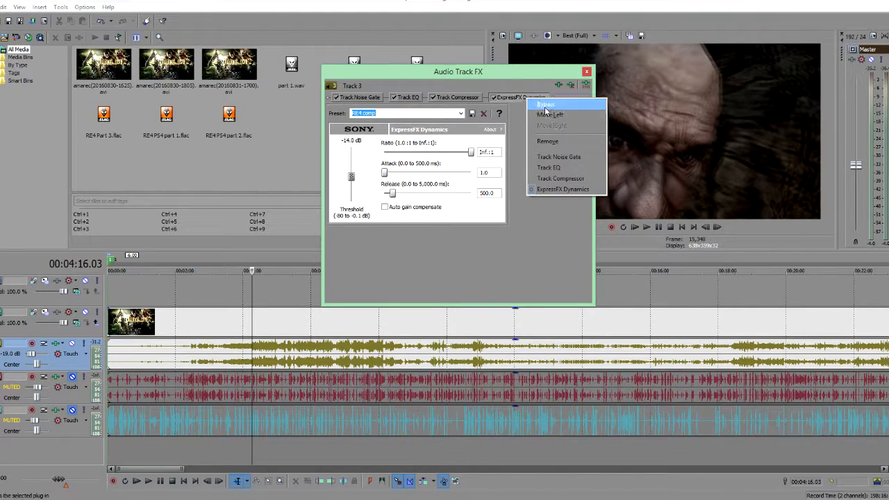
pyautogui.click(545, 107)
pyautogui.click(587, 71)
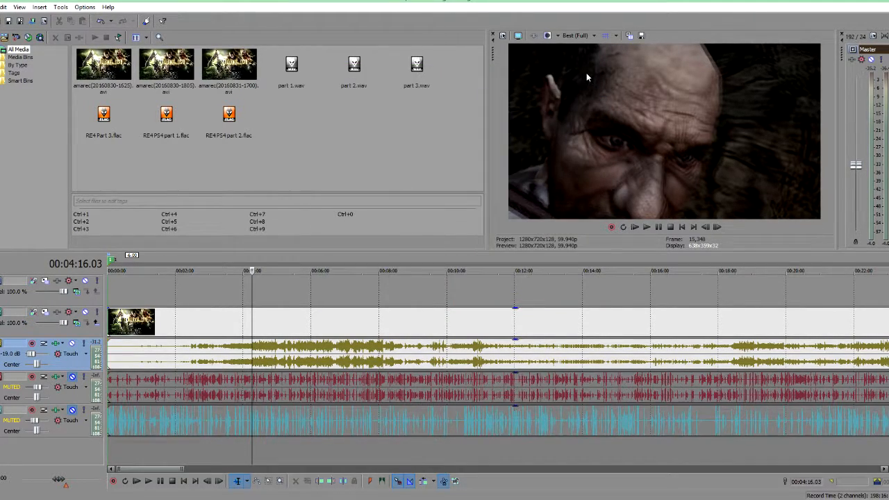
# Step: Play back the game audio from several points to hear it with the dynamics effect bypassed
pyautogui.press('space')
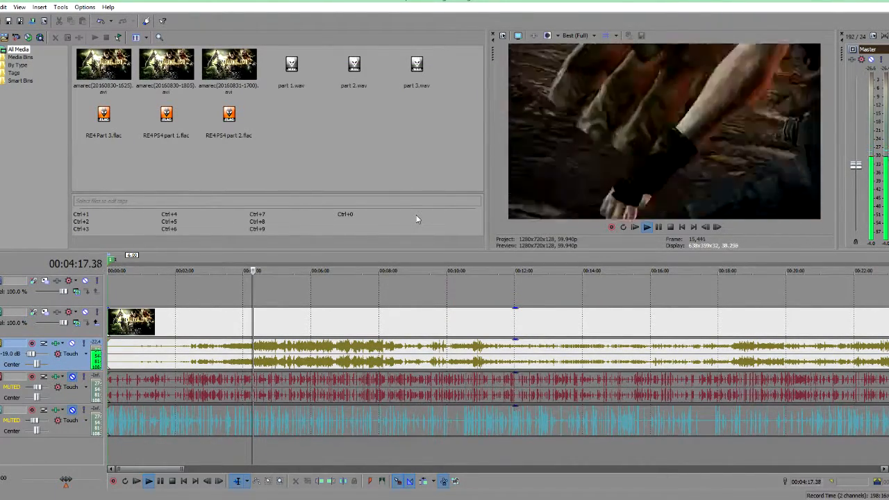
pyautogui.press('space')
pyautogui.press('space')
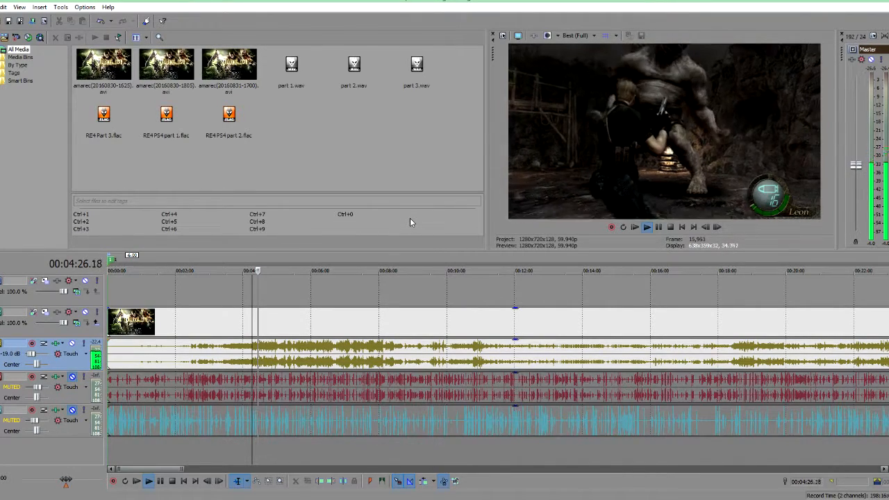
pyautogui.press('space')
pyautogui.click(197, 440)
pyautogui.press('space')
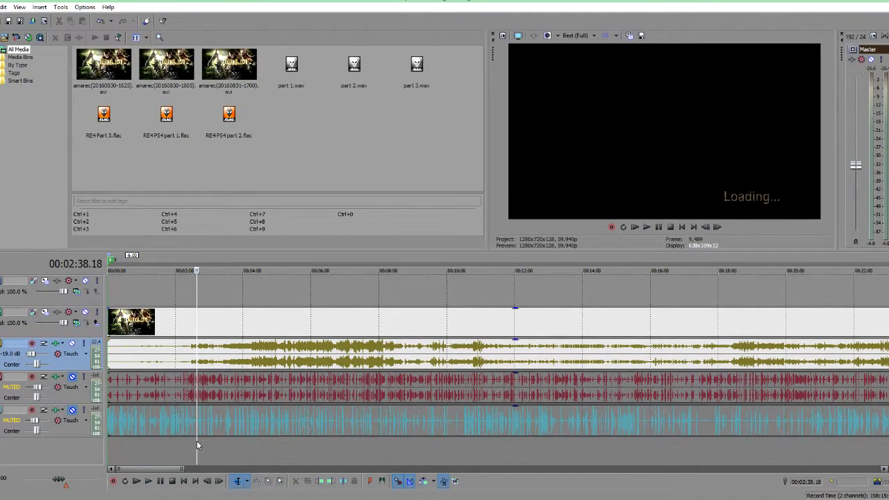
pyautogui.scroll(4, 208, 444)
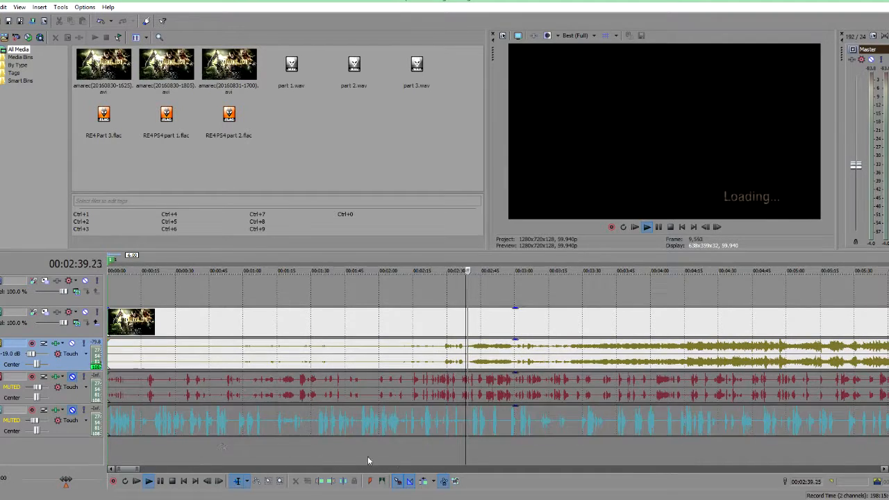
pyautogui.click(468, 450)
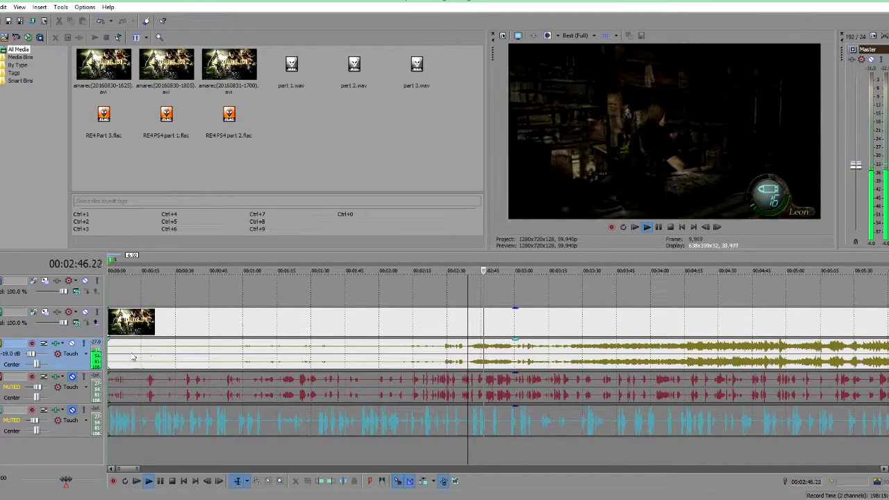
pyautogui.press('space')
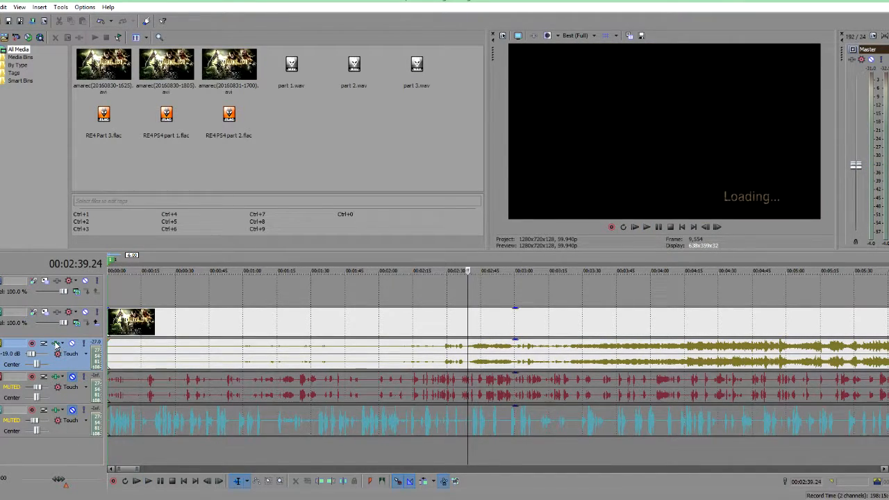
pyautogui.click(696, 449)
pyautogui.press('space')
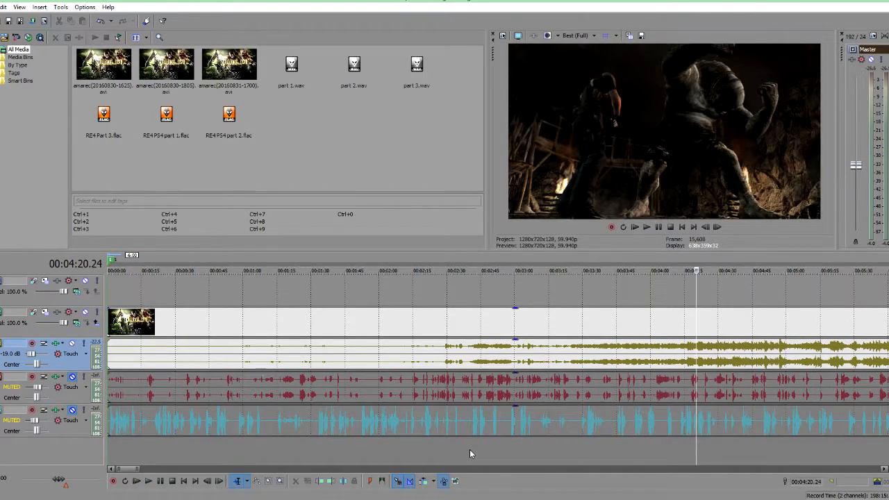
pyautogui.click(469, 450)
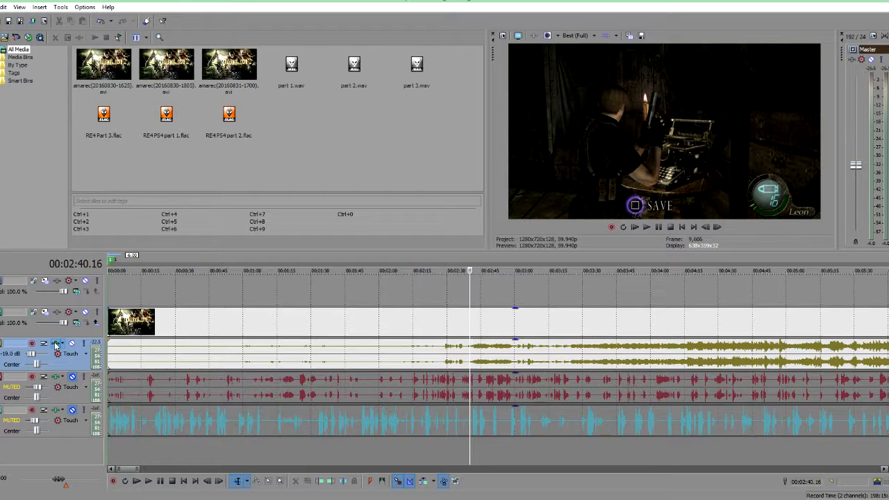
# Step: Re-enable the ExpressFX Dynamics effect in the game audio track's FX chain and close the dialog
pyautogui.click(57, 343)
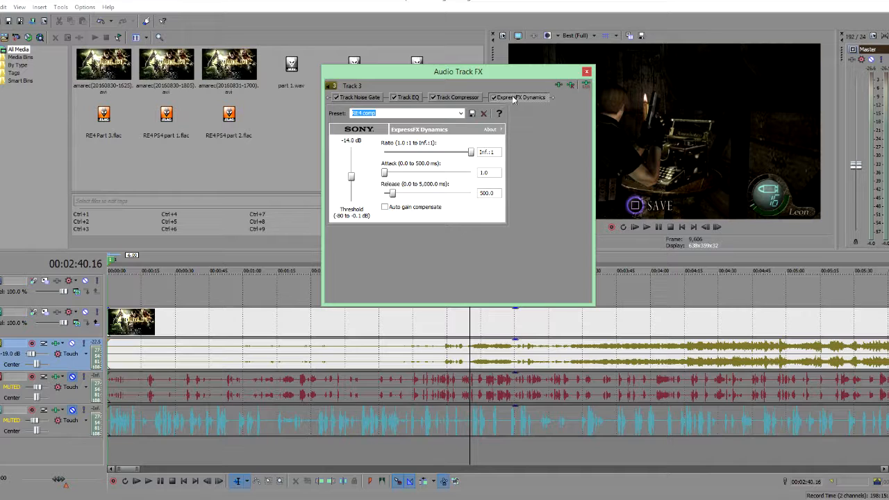
pyautogui.click(586, 71)
pyautogui.press('space')
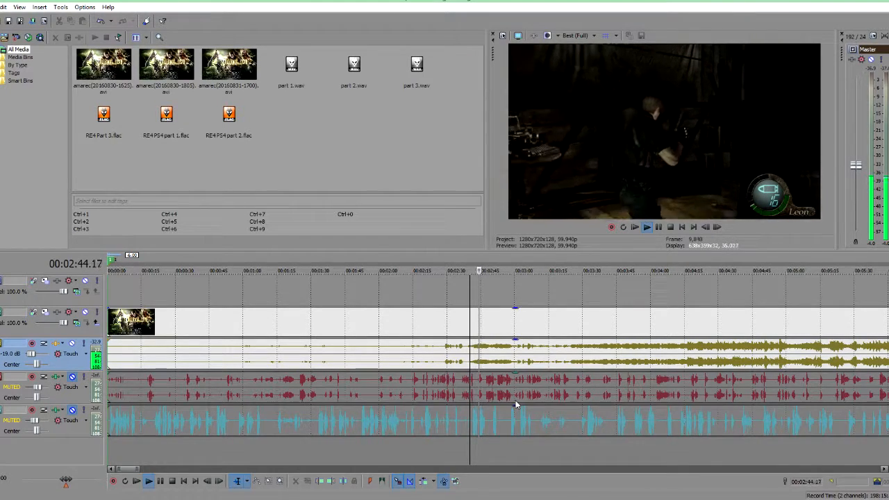
pyautogui.click(58, 343)
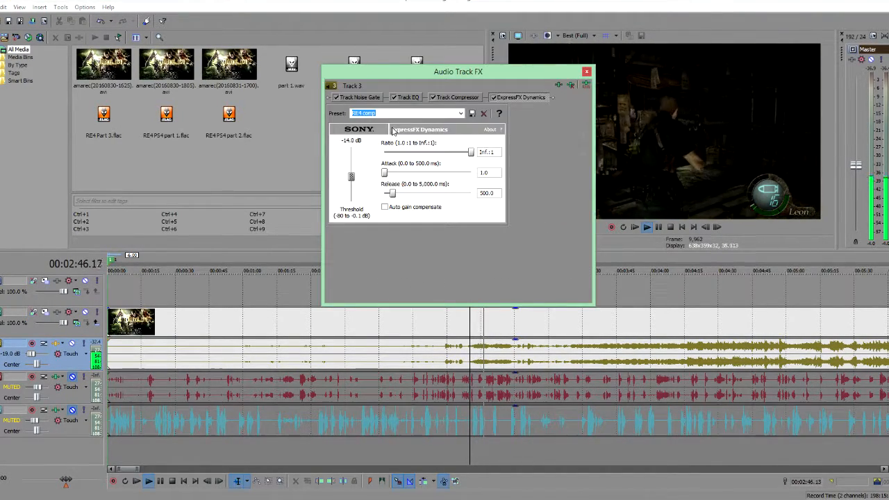
pyautogui.click(492, 97)
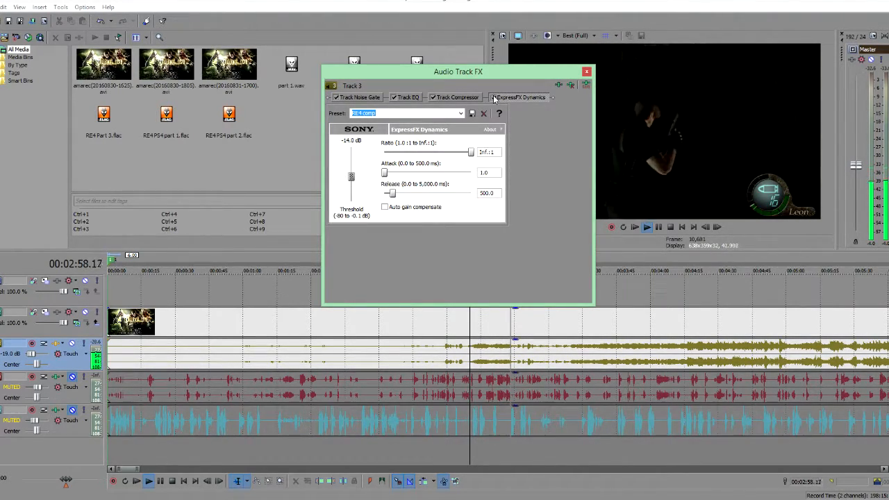
pyautogui.click(585, 71)
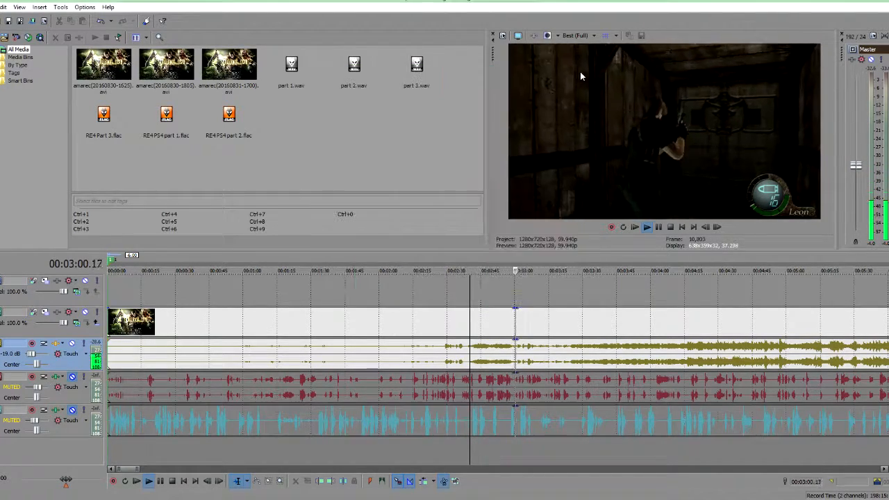
# Step: Play back the game audio from several points to hear the dynamics effect applied
pyautogui.scroll(-3, 560, 430)
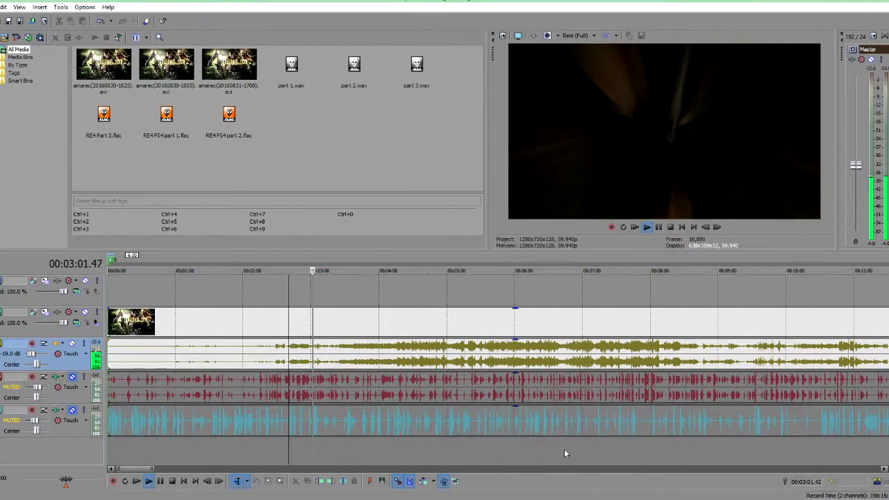
pyautogui.click(402, 450)
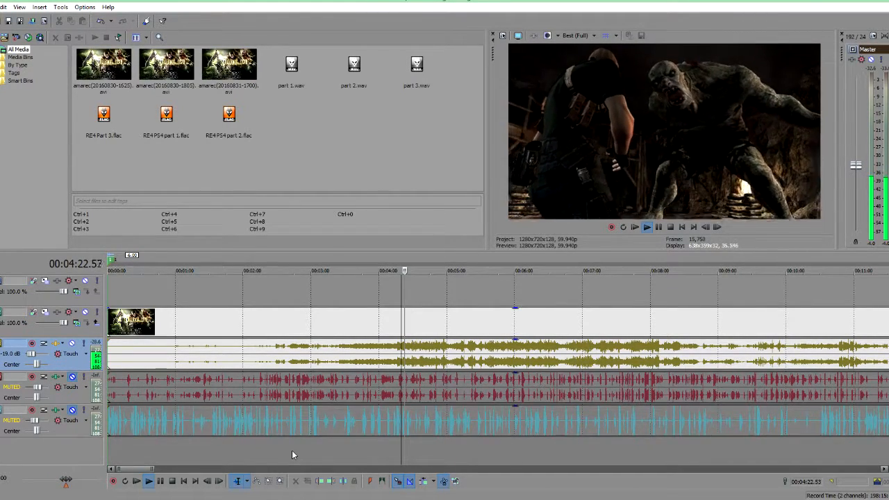
pyautogui.click(443, 451)
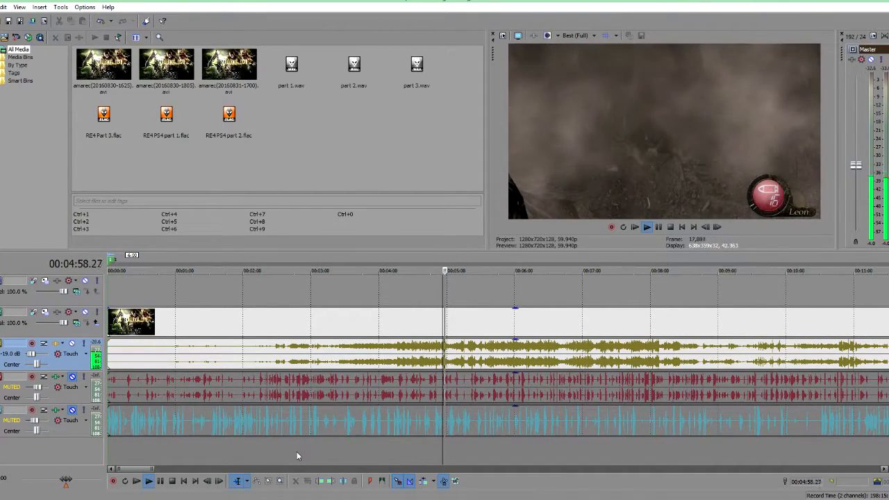
pyautogui.click(297, 452)
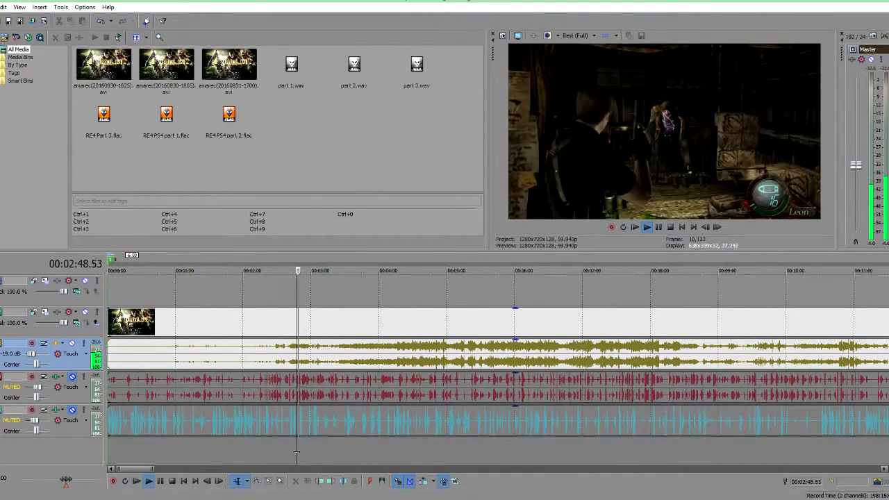
pyautogui.press('space')
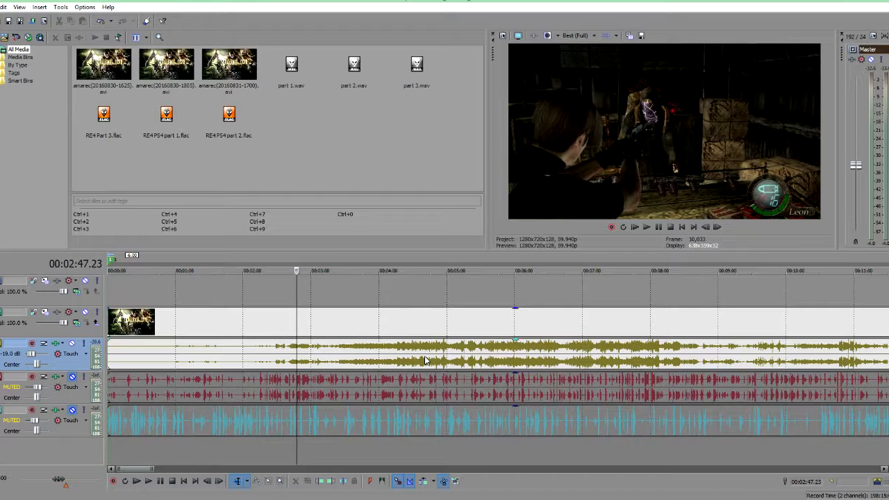
# Step: Play back the game audio from a point around the 40-minute mark to hear the processed sound
pyautogui.scroll(-8, 402, 448)
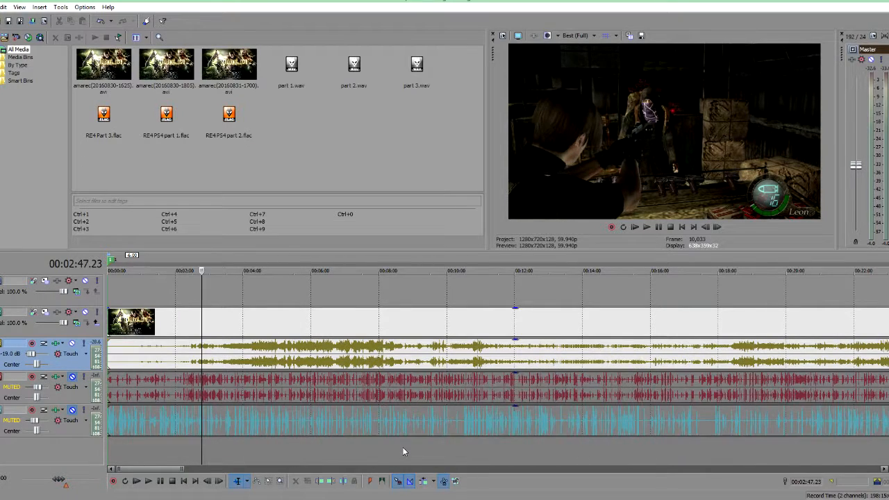
pyautogui.scroll(-1, 403, 451)
pyautogui.scroll(6, 402, 452)
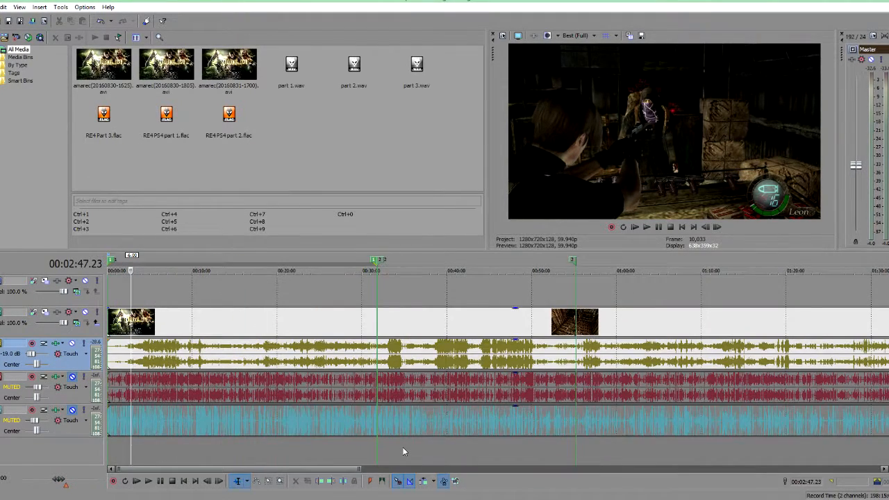
pyautogui.scroll(-3, 402, 452)
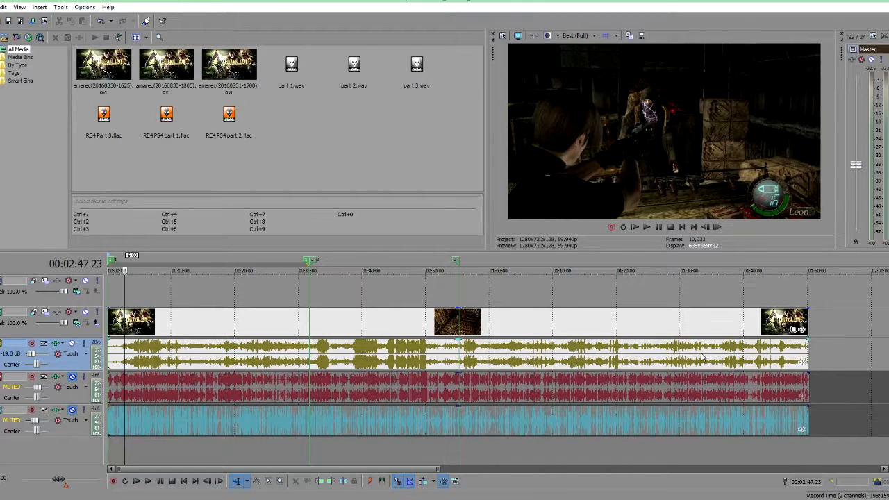
pyautogui.click(362, 446)
pyautogui.press('space')
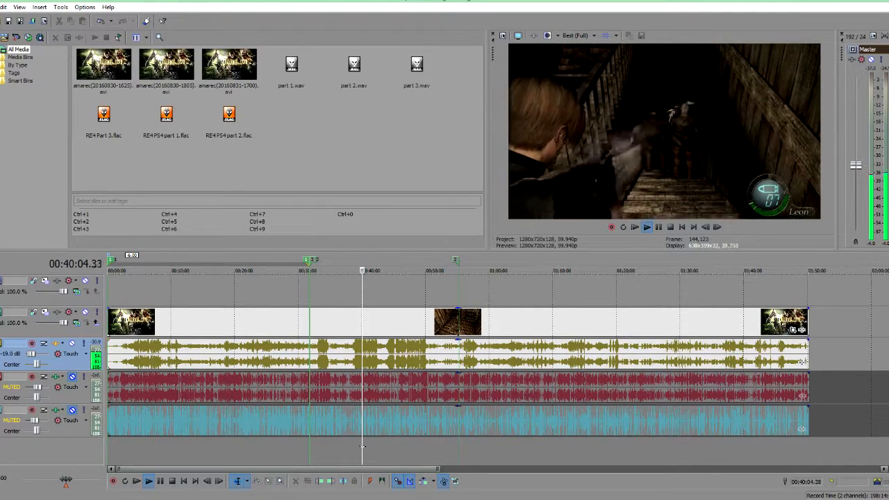
pyautogui.press('space')
pyautogui.scroll(5, 460, 422)
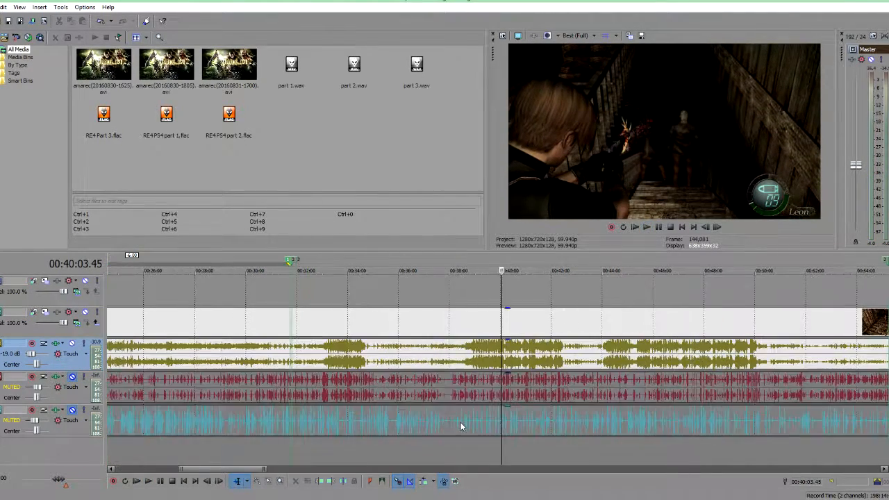
pyautogui.scroll(3, 461, 423)
pyautogui.press('space')
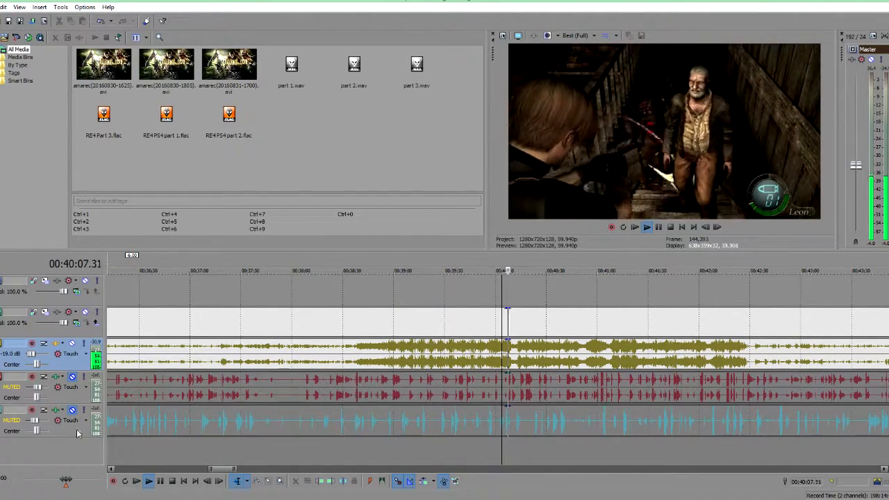
pyautogui.press('space')
# Step: Bypass the ExpressFX Dynamics effect in the game audio track's FX chain and close the dialog
pyautogui.click(55, 344)
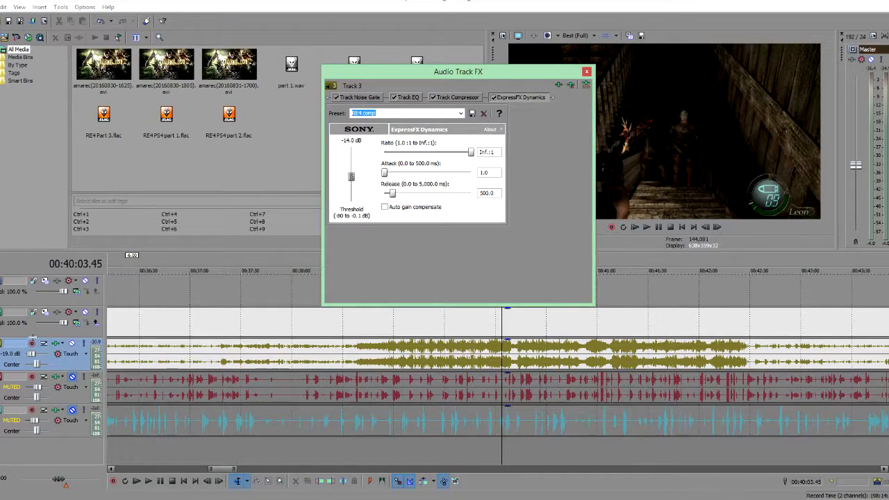
pyautogui.click(494, 98)
pyautogui.click(587, 72)
# Step: Play back the game audio from the same point, then reopen and close the game track's FX dialog
pyautogui.press('space')
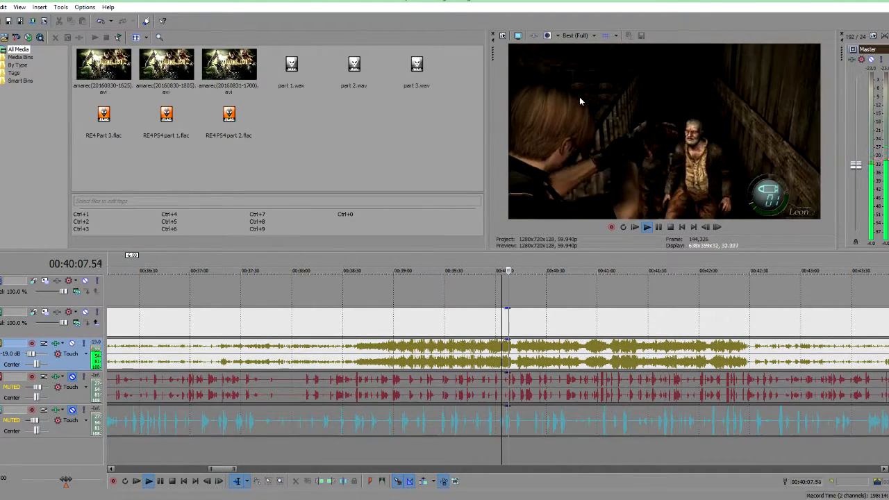
pyautogui.press('space')
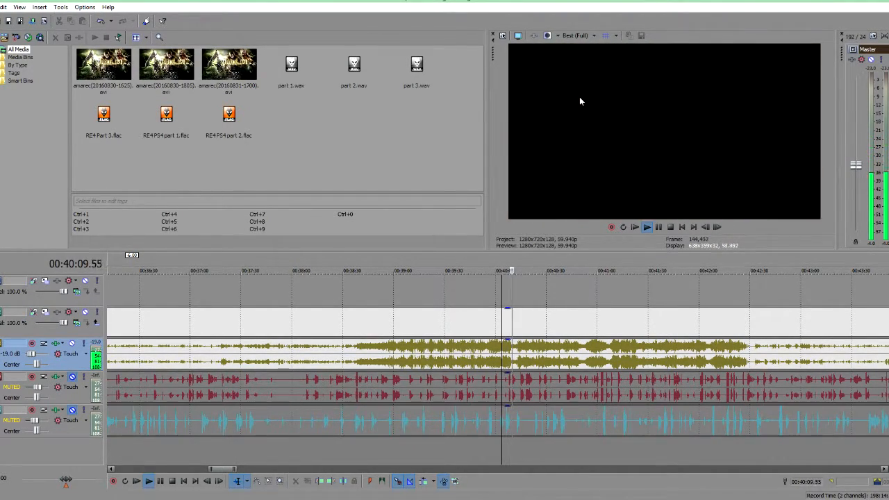
pyautogui.press('space')
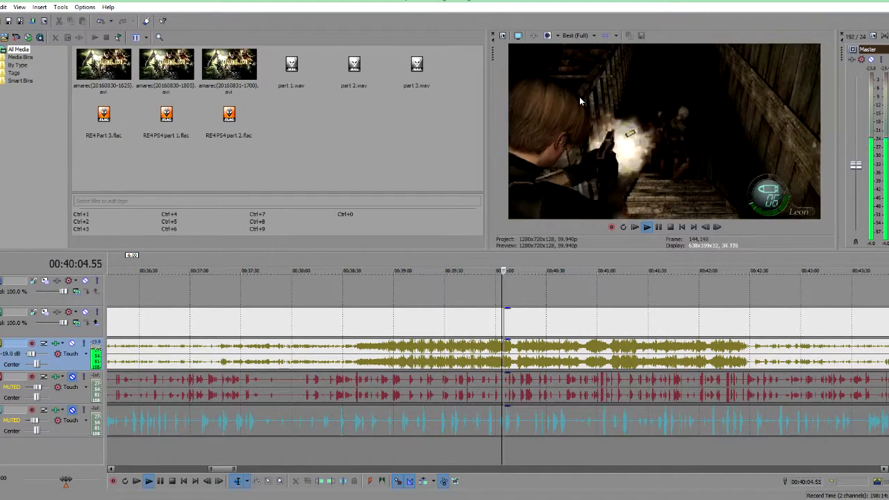
pyautogui.press('space')
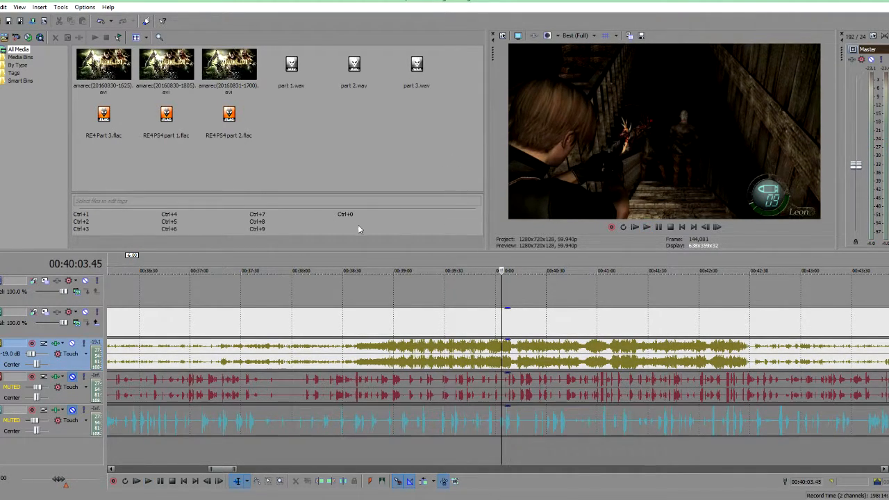
pyautogui.click(56, 344)
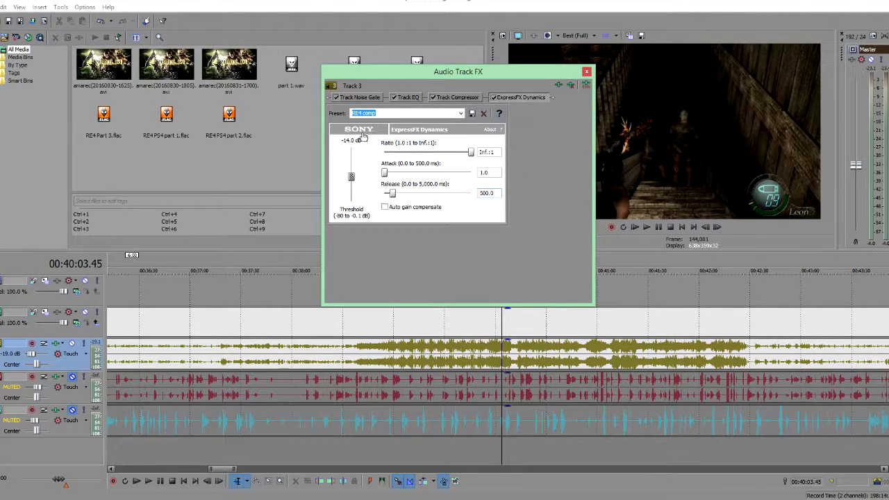
pyautogui.click(587, 71)
# Step: Unmute the first voice audio track below the game audio
pyautogui.scroll(-8, 368, 453)
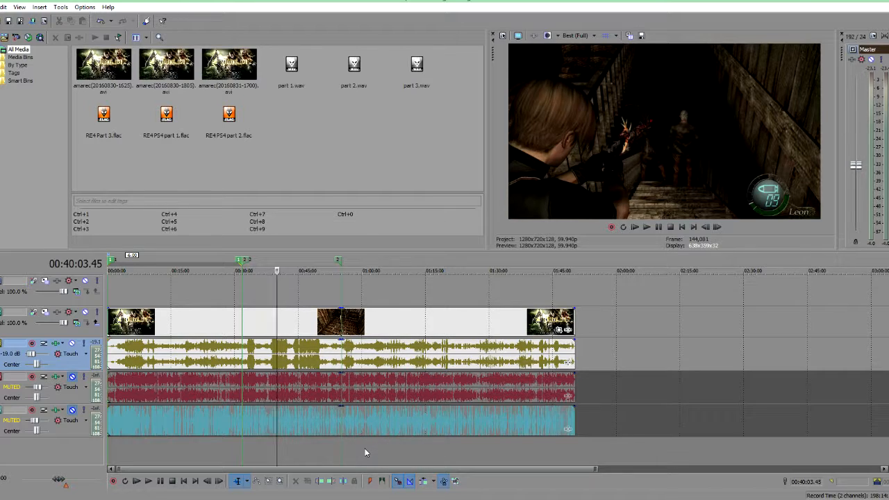
pyautogui.scroll(5, 419, 419)
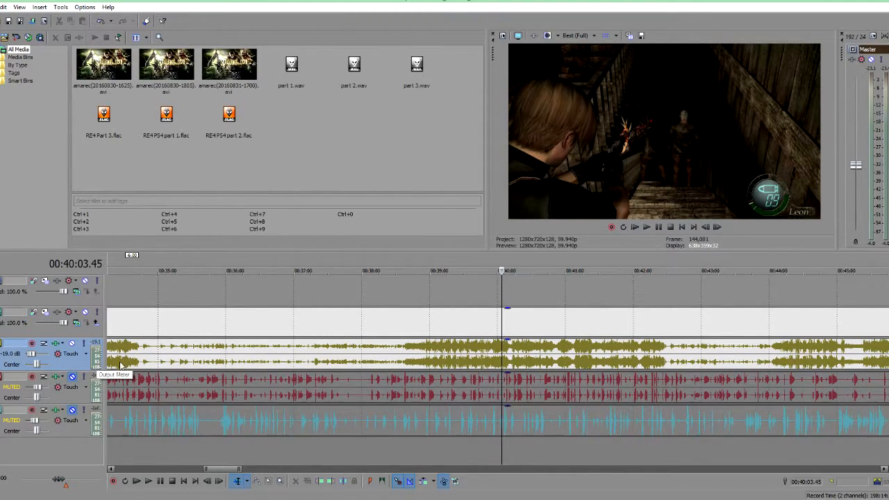
pyautogui.scroll(-3, 338, 389)
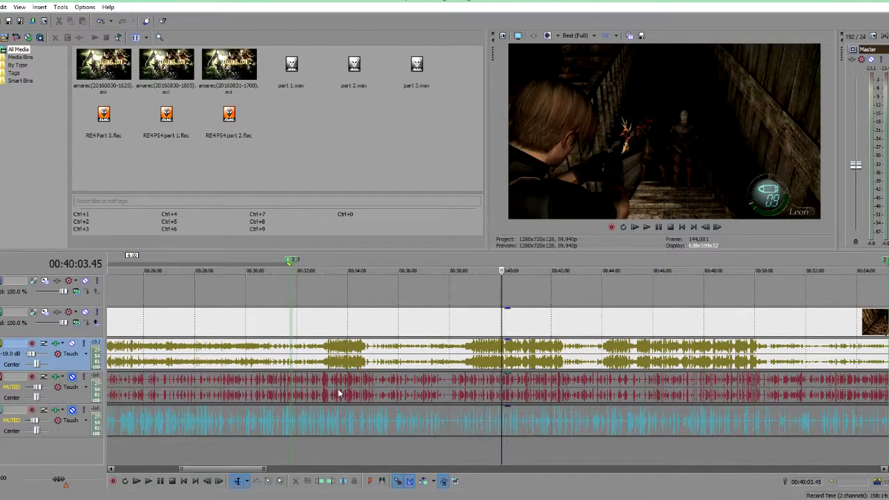
pyautogui.click(73, 377)
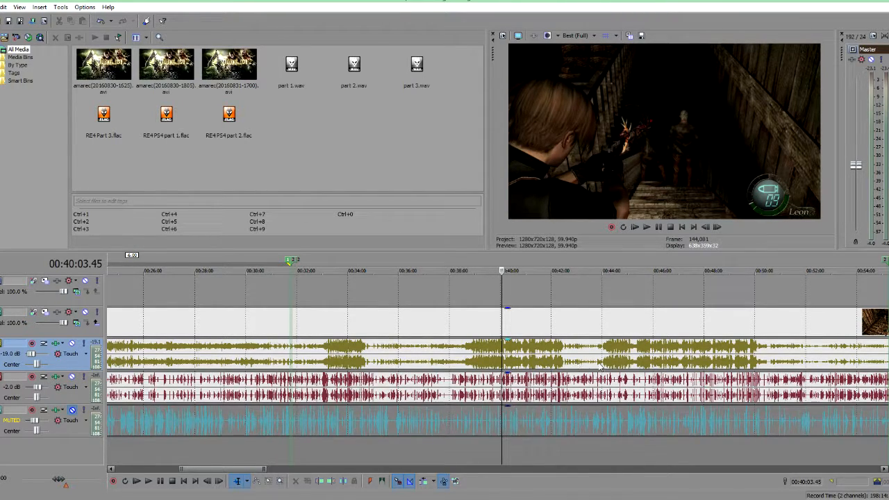
# Step: Play back the game and voice audio together from several points around the 41-minute mark
pyautogui.scroll(-3, 552, 422)
pyautogui.scroll(10, 552, 421)
pyautogui.press('space')
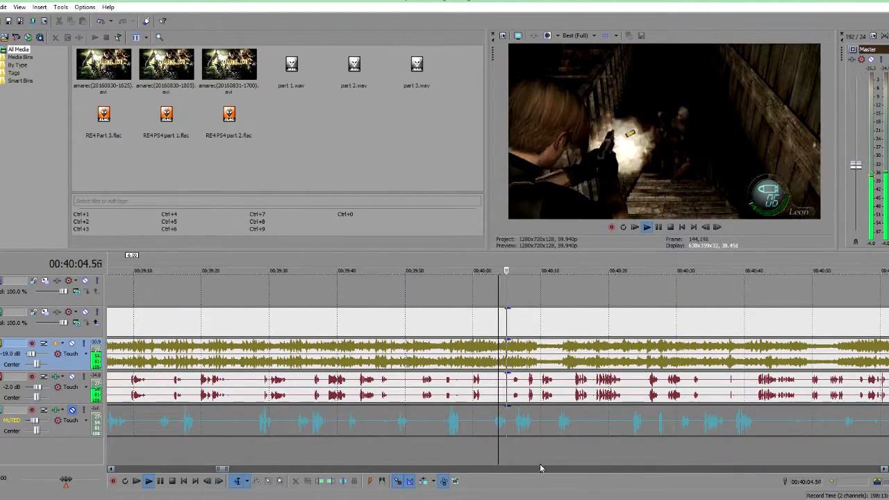
pyautogui.scroll(-4, 526, 449)
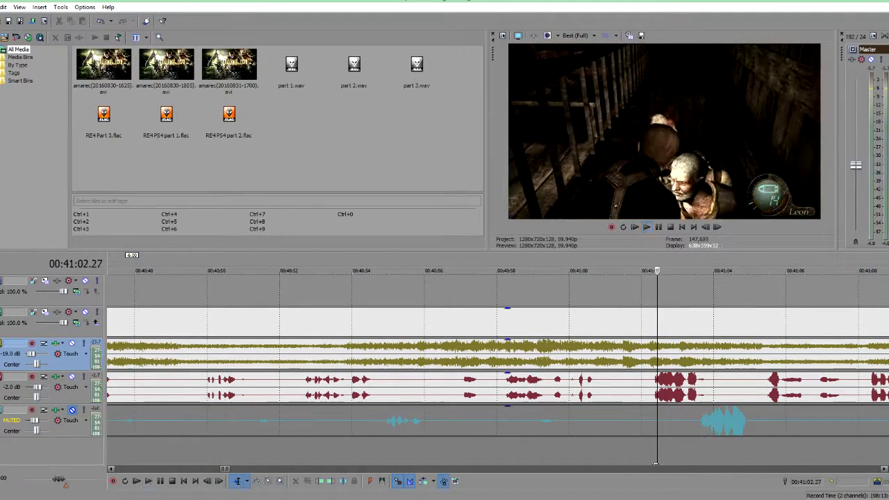
pyautogui.press('space')
pyautogui.scroll(-1, 608, 433)
pyautogui.scroll(1, 611, 434)
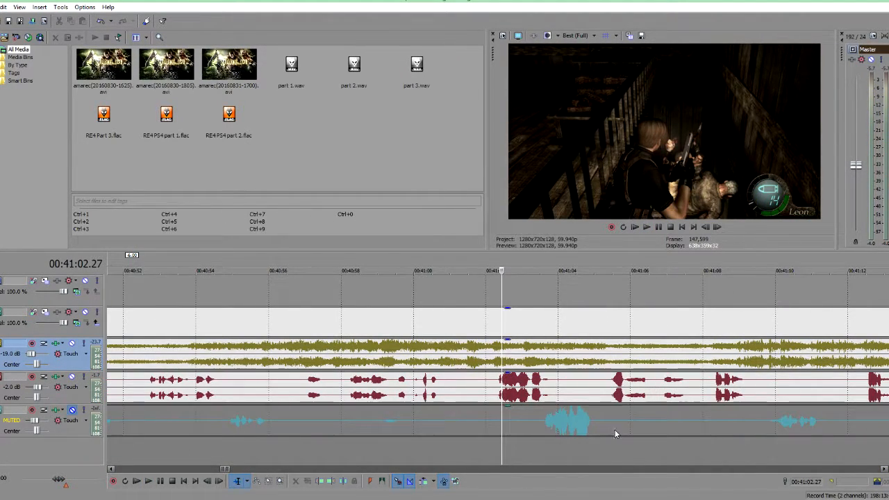
pyautogui.press('space')
pyautogui.click(612, 450)
pyautogui.press('space')
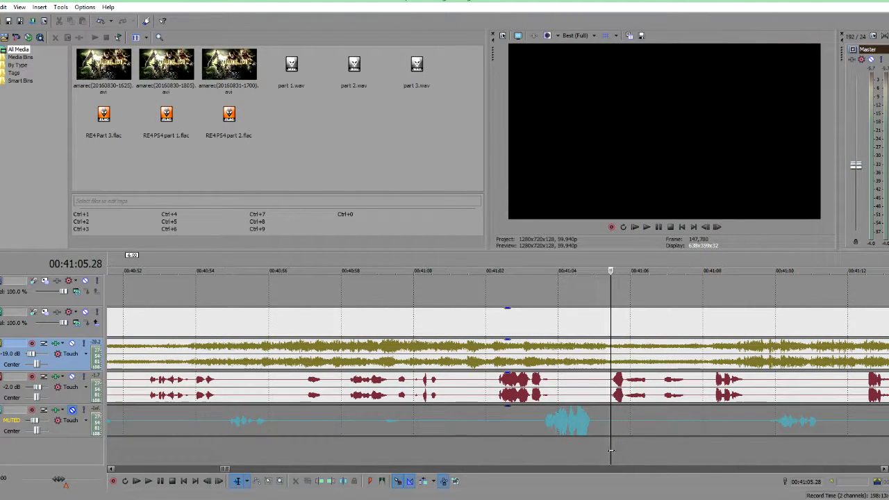
pyautogui.press('space')
pyautogui.press('space')
# Step: Add an ExpressFX Dynamics plug-in to the voice track's FX chain
pyautogui.click(55, 380)
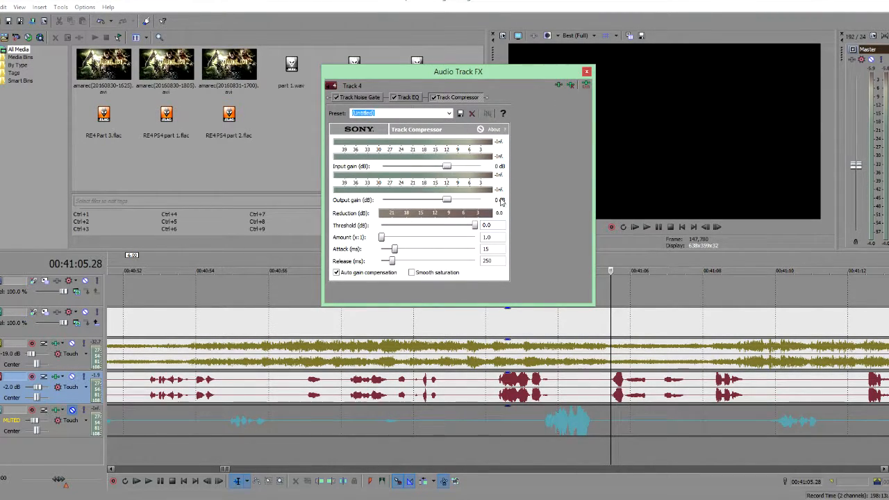
pyautogui.click(559, 85)
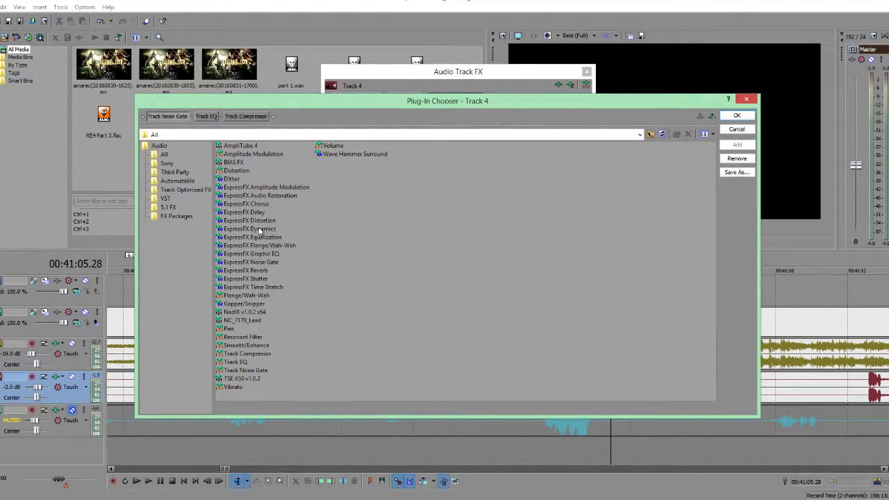
pyautogui.doubleClick(258, 230)
pyautogui.click(737, 116)
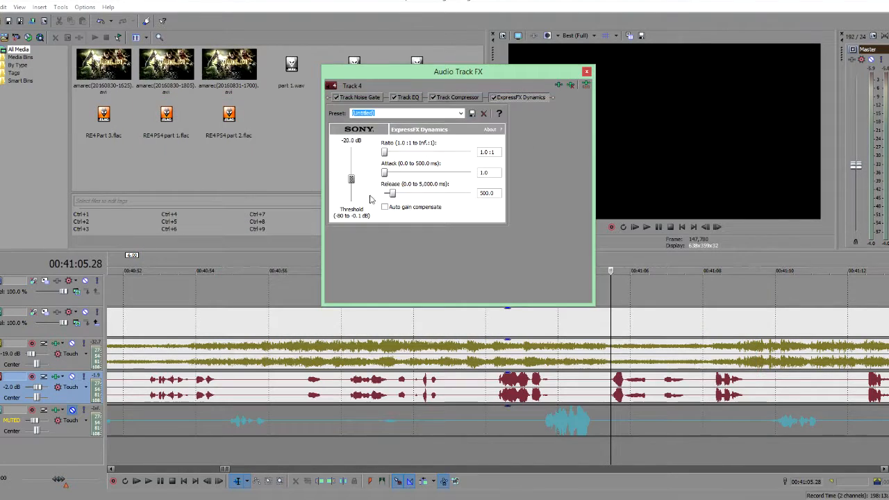
# Step: Load the Voice 3 preset into the voice track's ExpressFX Dynamics effect and close the FX dialog
pyautogui.click(463, 114)
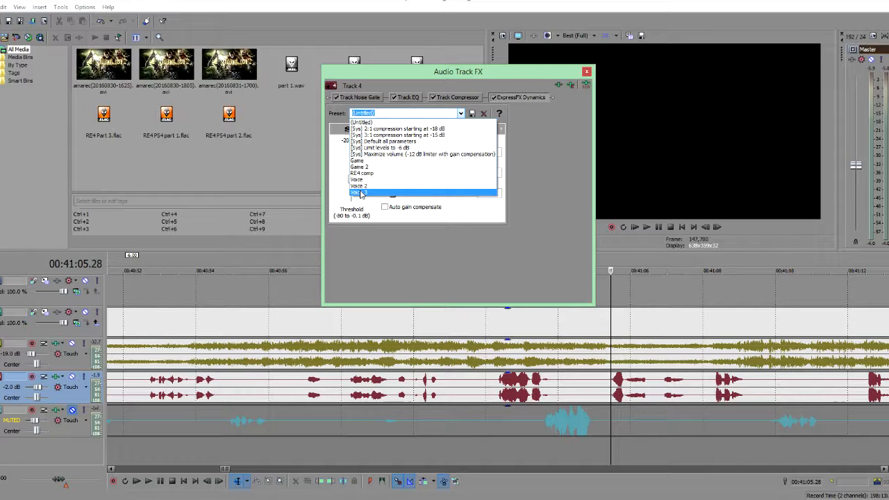
pyautogui.click(532, 179)
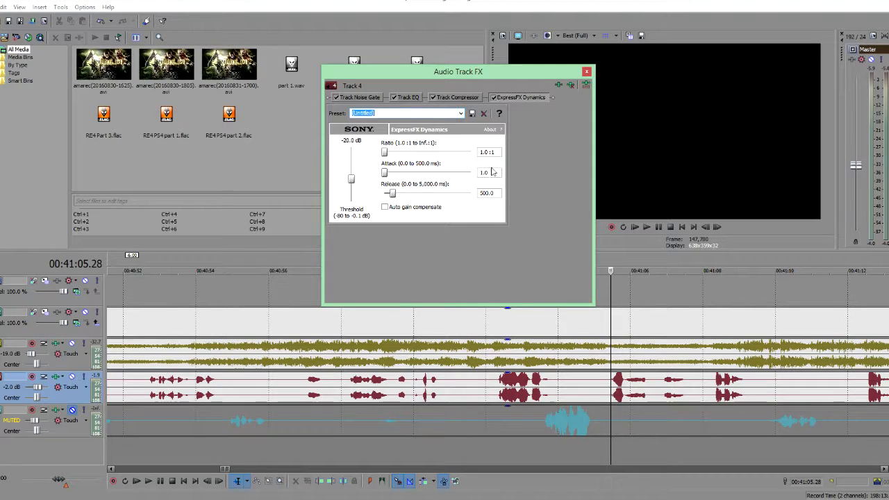
pyautogui.click(460, 113)
pyautogui.click(371, 192)
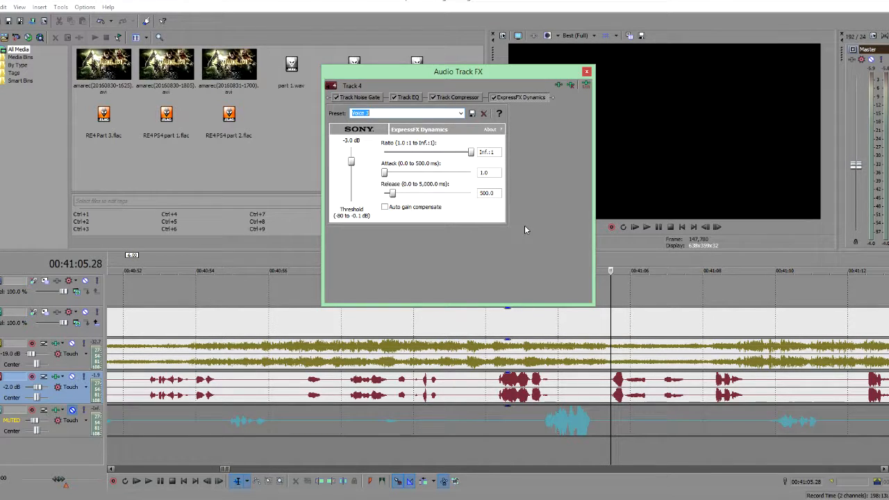
pyautogui.click(587, 72)
# Step: Play back the game and voice audio to hear the voice dynamics applied
pyautogui.press('space')
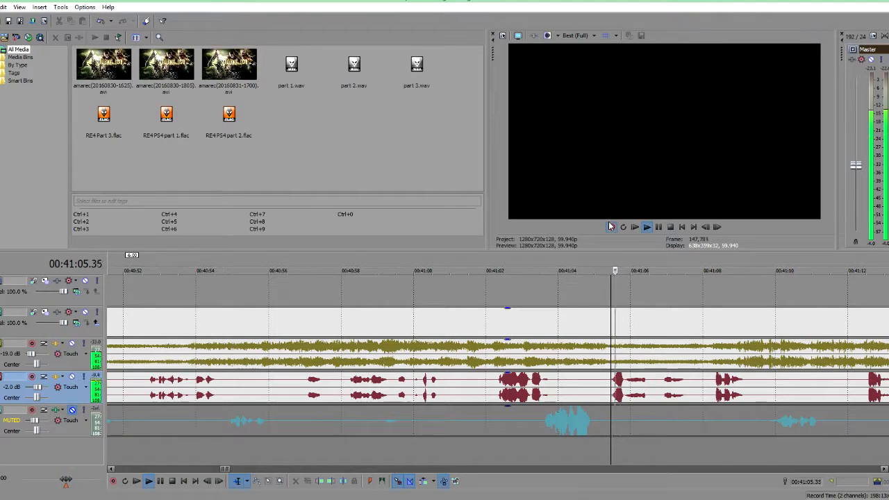
pyautogui.press('space')
pyautogui.press('space')
pyautogui.press('space')
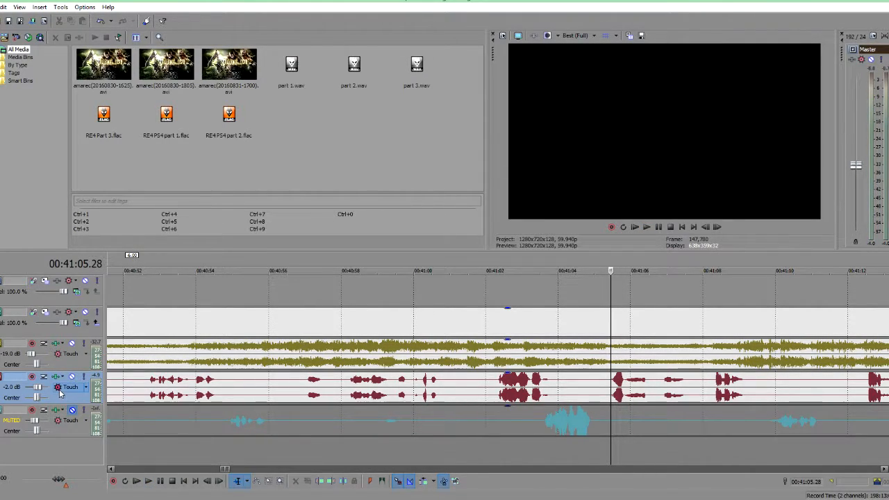
# Step: Compare the voice track with its ExpressFX Dynamics effect bypassed and re-enabled during playback, then close the FX dialog
pyautogui.click(57, 377)
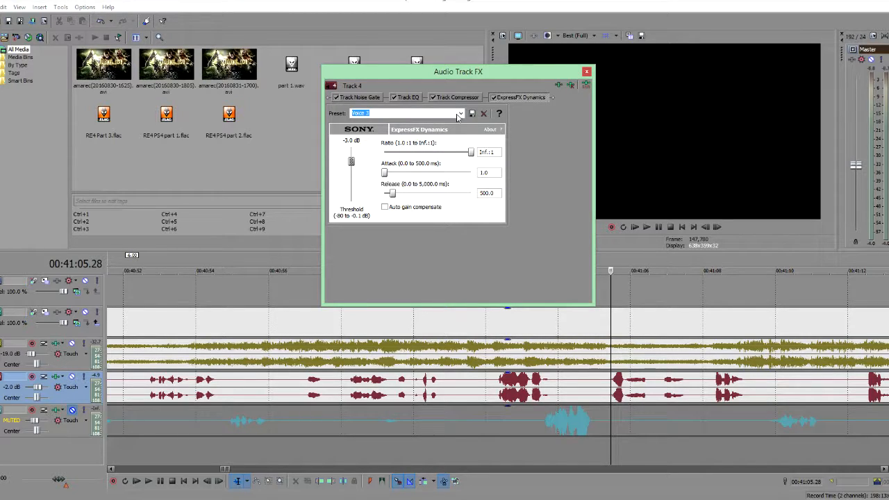
pyautogui.click(491, 97)
pyautogui.click(612, 448)
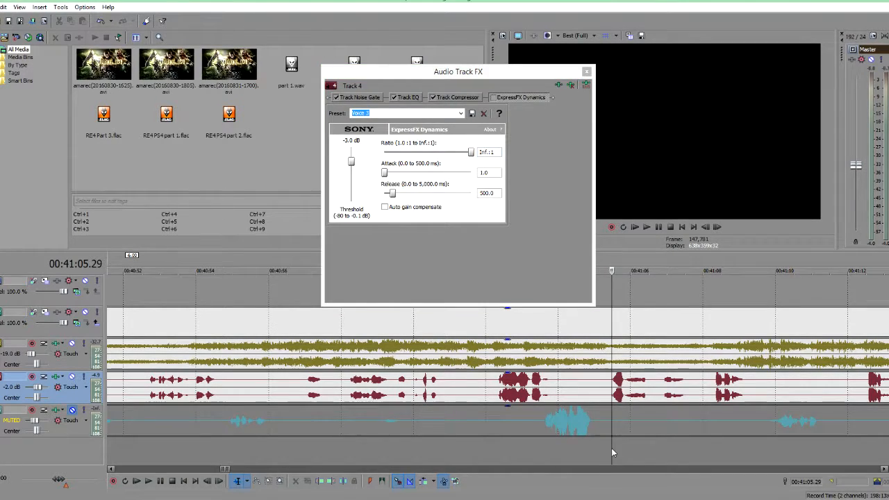
pyautogui.click(492, 97)
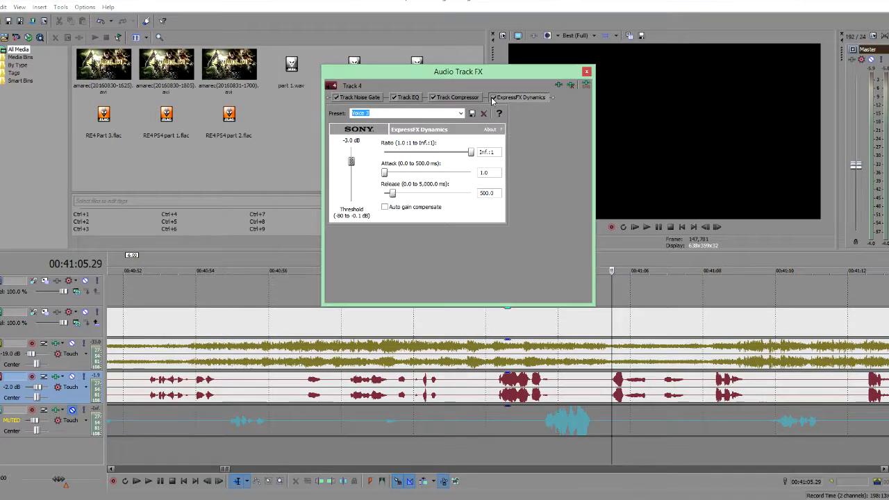
pyautogui.click(609, 453)
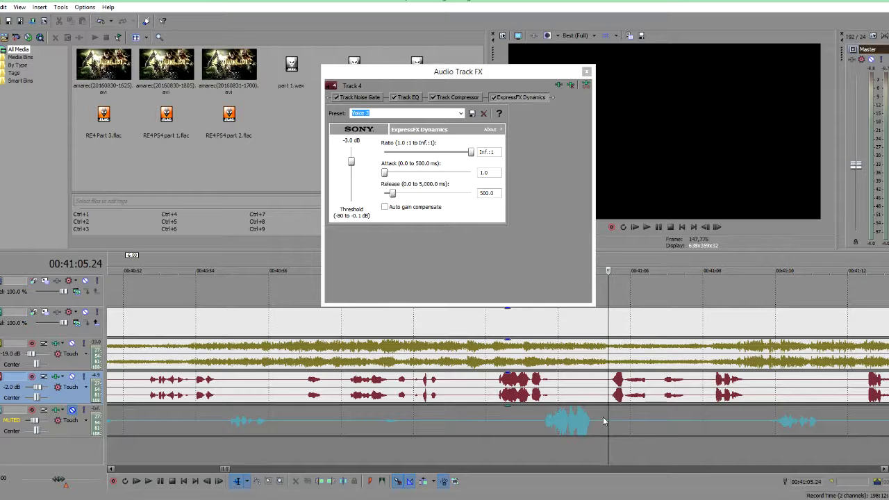
pyautogui.press('space')
pyautogui.press('space')
pyautogui.click(587, 71)
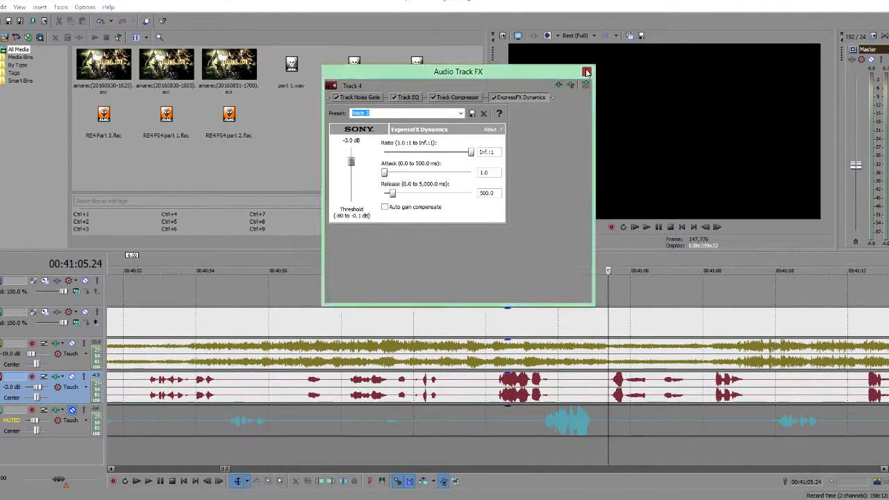
pyautogui.scroll(-6, 531, 367)
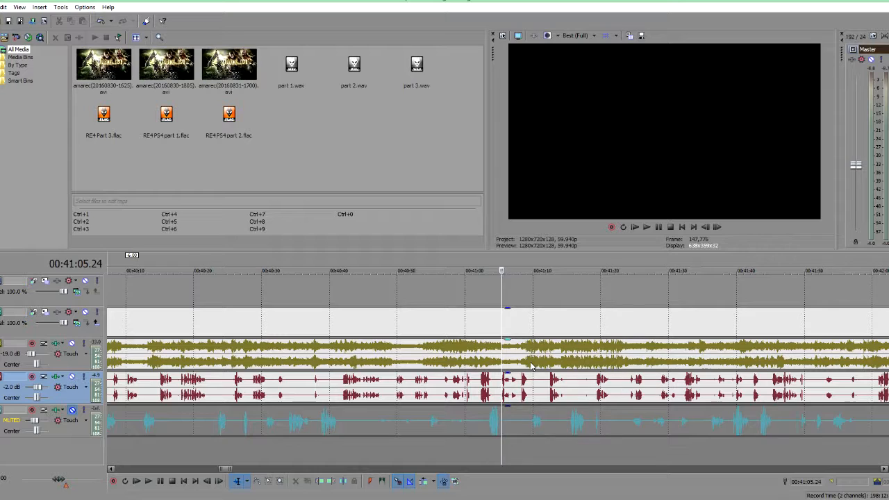
# Step: Play back the timeline around the 47-minute mark to review the game and voice audio alignment
pyautogui.scroll(-3, 532, 366)
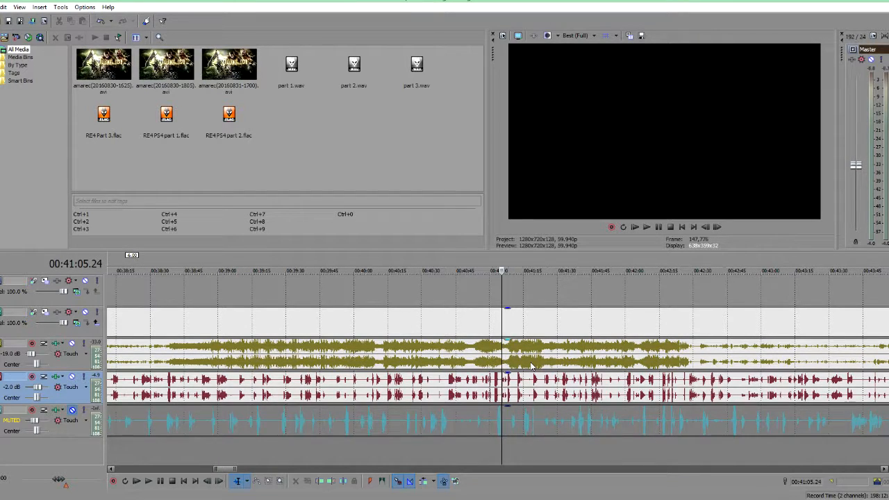
pyautogui.scroll(-2, 532, 366)
pyautogui.scroll(-5, 532, 367)
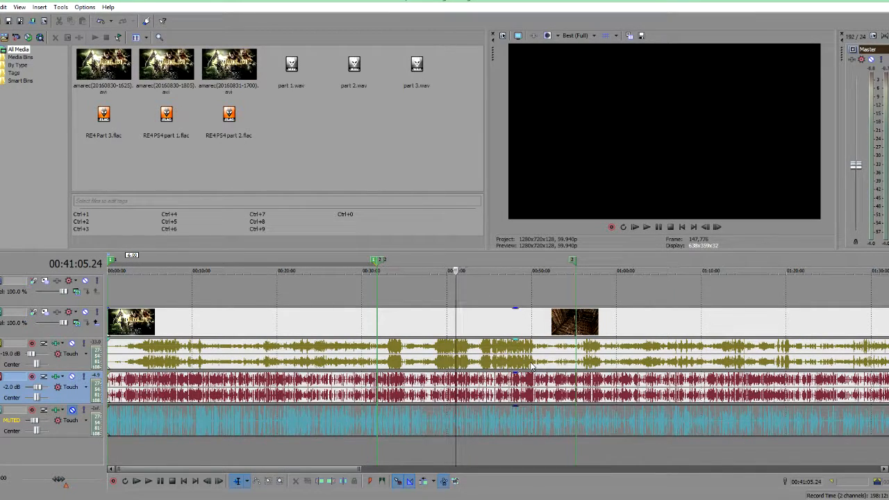
pyautogui.click(510, 445)
pyautogui.click(515, 450)
pyautogui.press('space')
pyautogui.scroll(6, 520, 453)
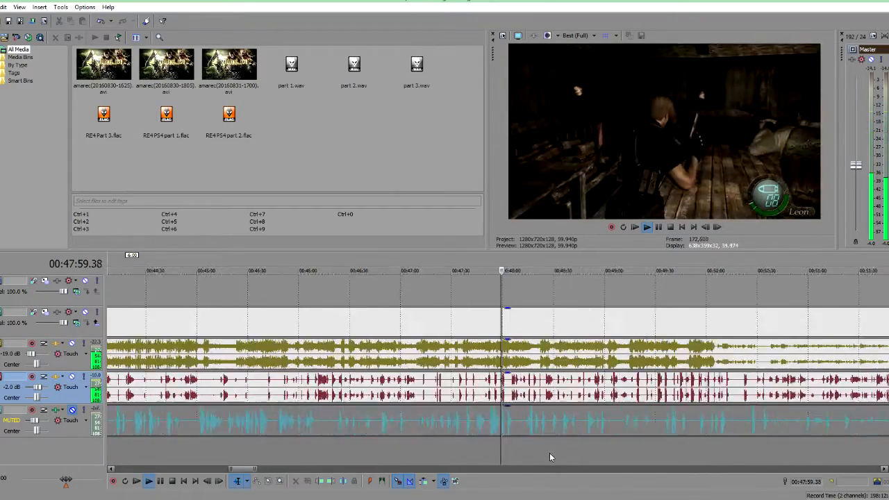
pyautogui.scroll(1, 550, 456)
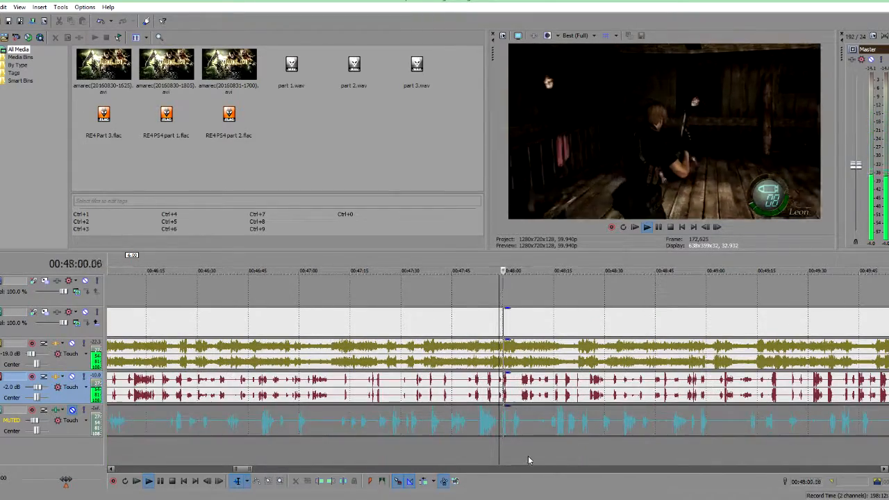
pyautogui.click(379, 453)
pyautogui.scroll(4, 521, 443)
pyautogui.click(425, 460)
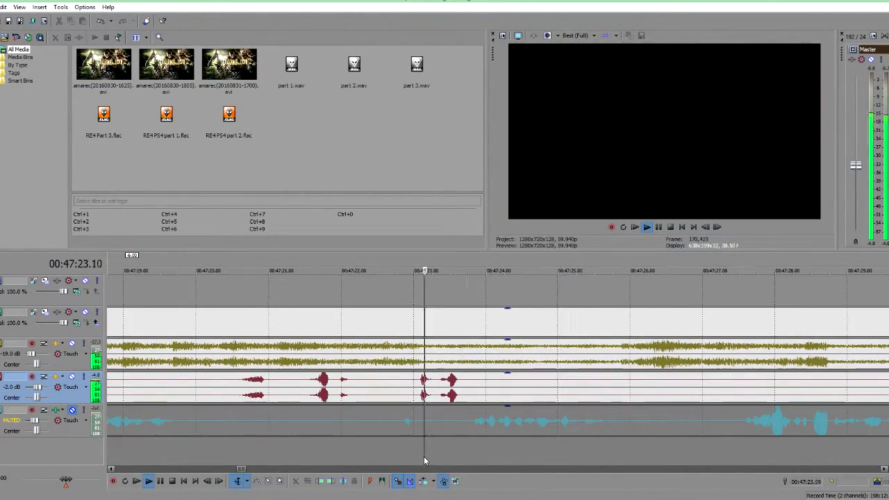
pyautogui.press('space')
pyautogui.scroll(-12, 433, 445)
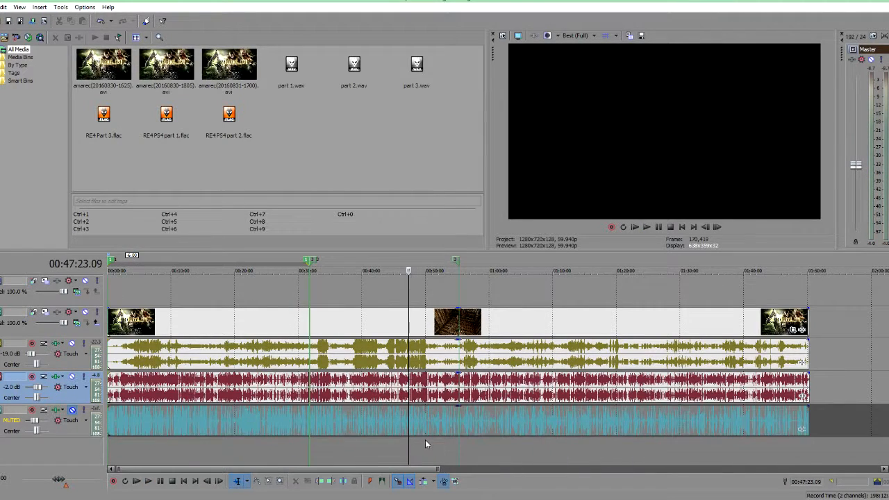
# Step: Unmute the voice track
pyautogui.click(318, 453)
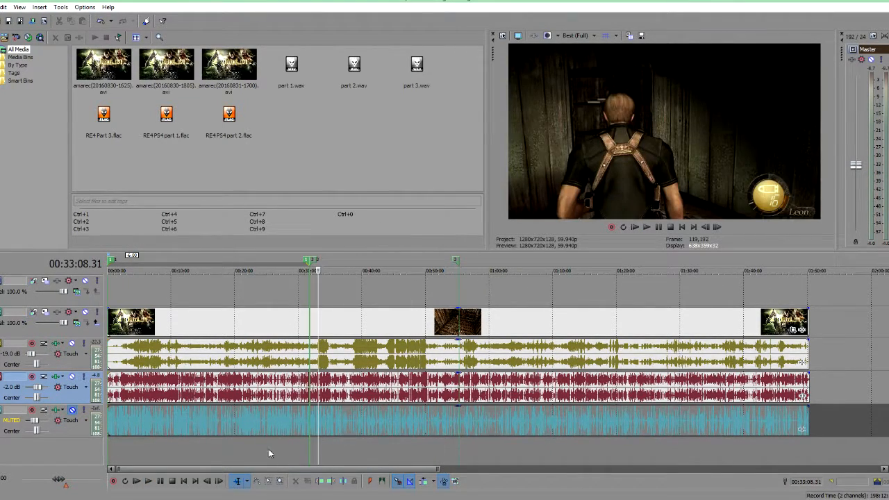
pyautogui.click(72, 412)
pyautogui.scroll(8, 580, 442)
pyautogui.scroll(-6, 569, 443)
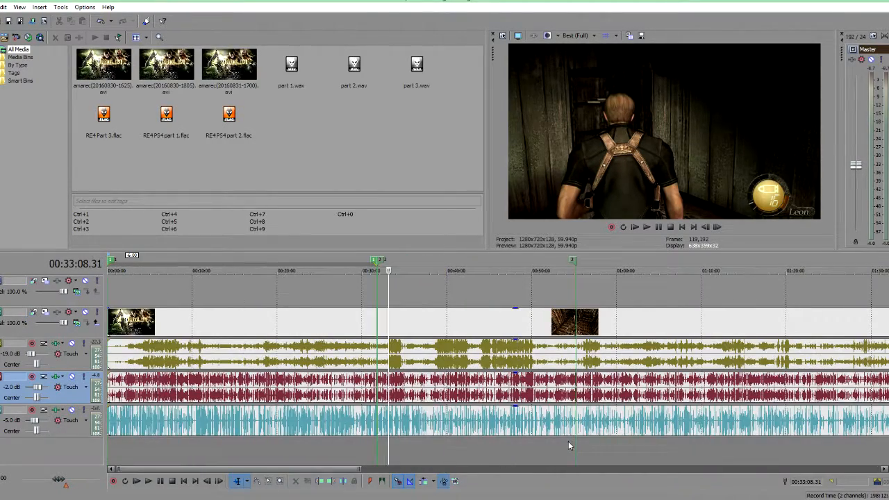
pyautogui.scroll(-4, 569, 445)
pyautogui.scroll(7, 568, 448)
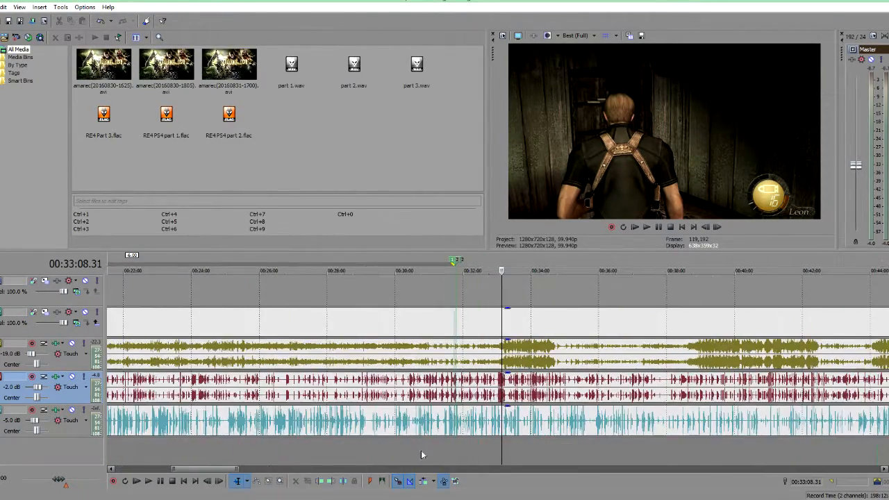
# Step: Solo the voice track and play it back from about 00:26:31
pyautogui.click(285, 448)
pyautogui.scroll(5, 283, 452)
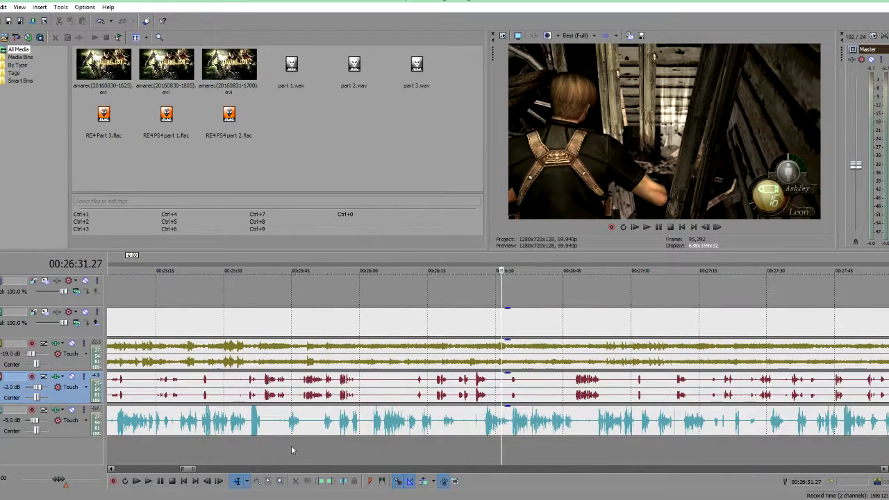
pyautogui.click(81, 411)
pyautogui.press('space')
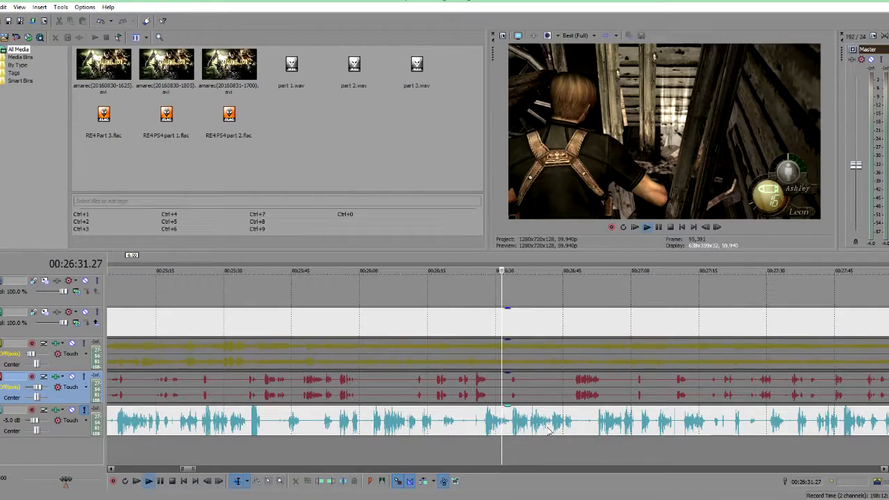
pyautogui.scroll(4, 577, 448)
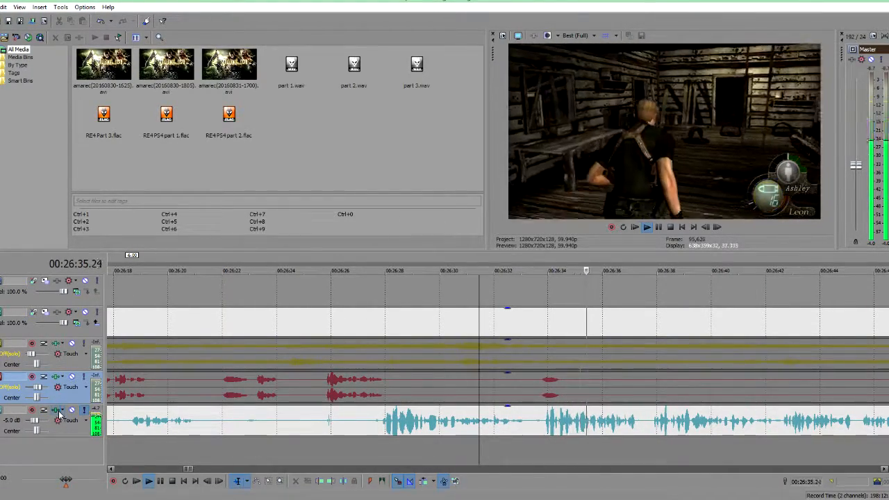
pyautogui.press('space')
pyautogui.click(545, 448)
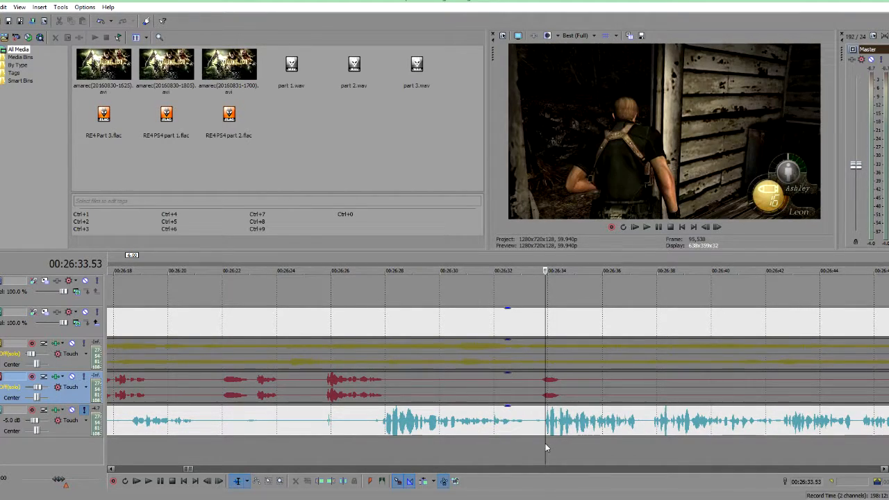
# Step: Inspect the voice track's Track Noise Gate, Track EQ and Track Compressor settings, then close the FX dialog
pyautogui.click(84, 410)
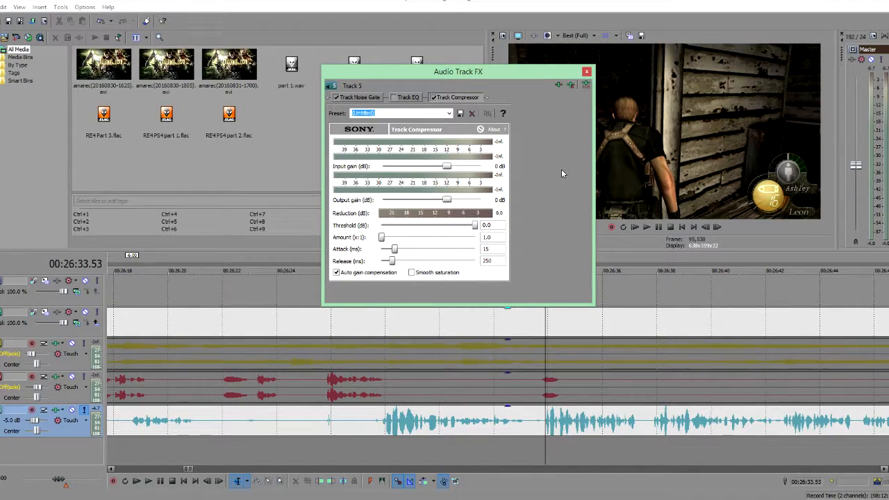
pyautogui.click(403, 98)
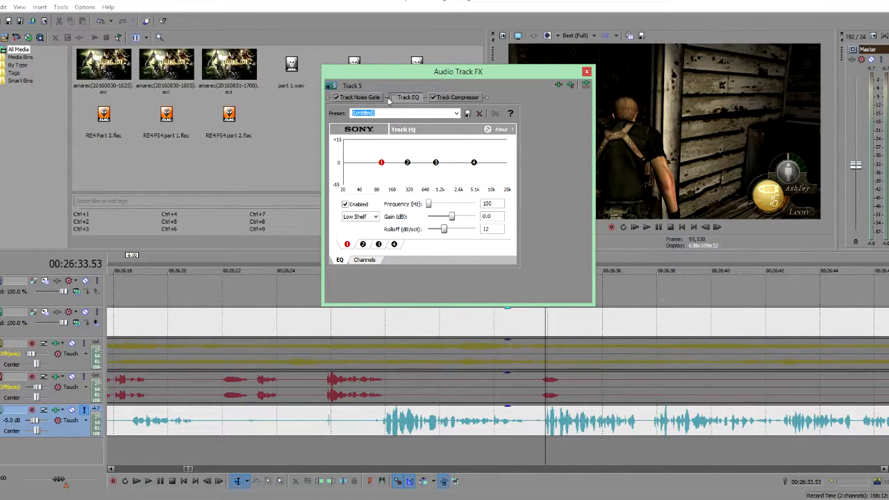
pyautogui.click(361, 99)
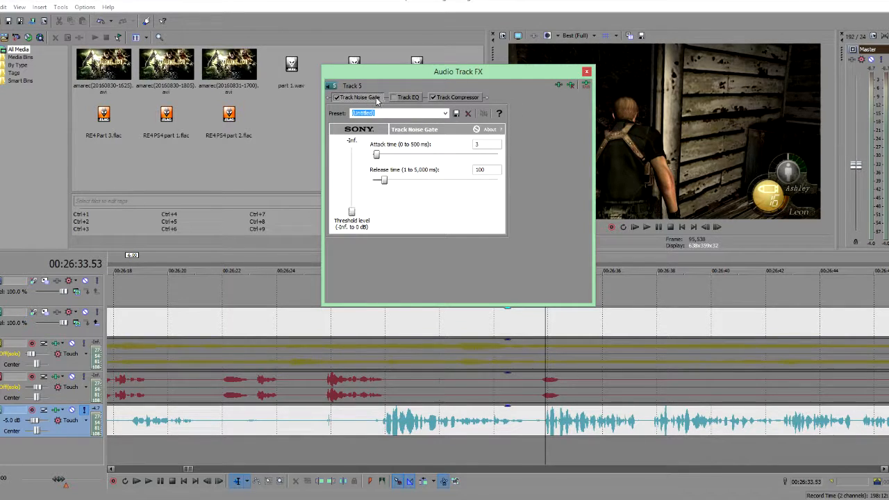
pyautogui.click(455, 98)
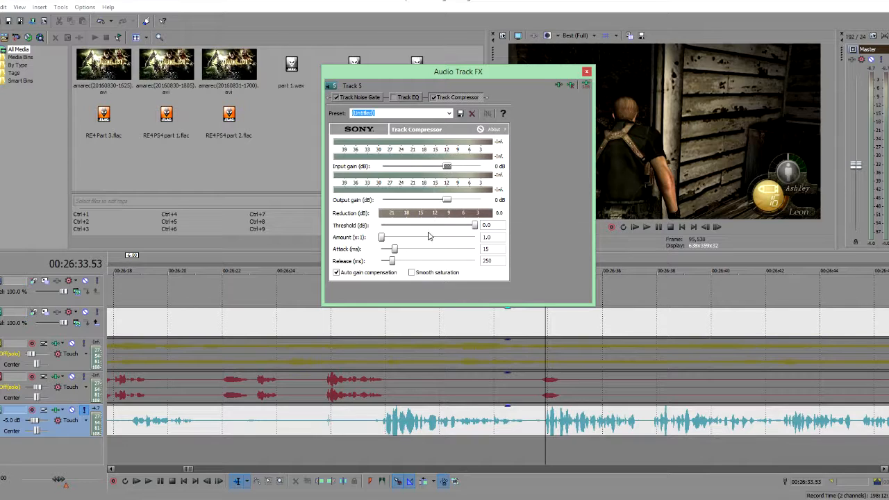
pyautogui.click(587, 71)
# Step: Add an ExpressFX Dynamics plug-in to the voice track's FX chain
pyautogui.press('space')
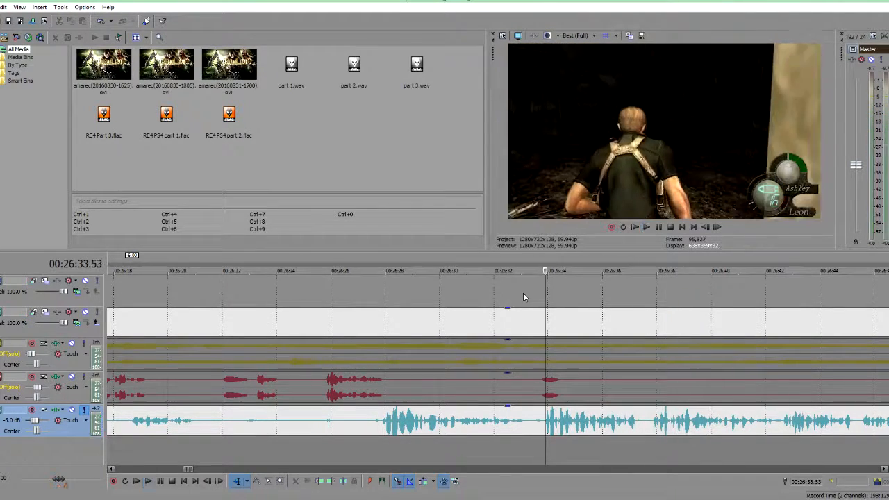
pyautogui.press('space')
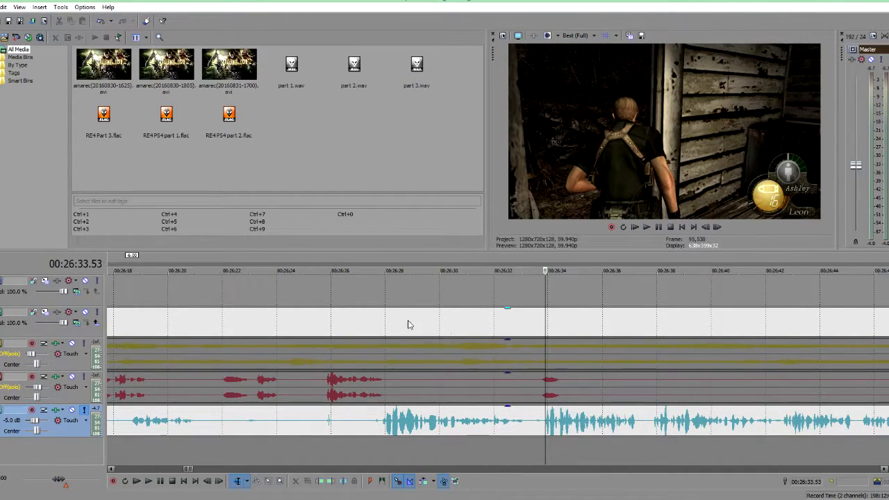
pyautogui.click(71, 410)
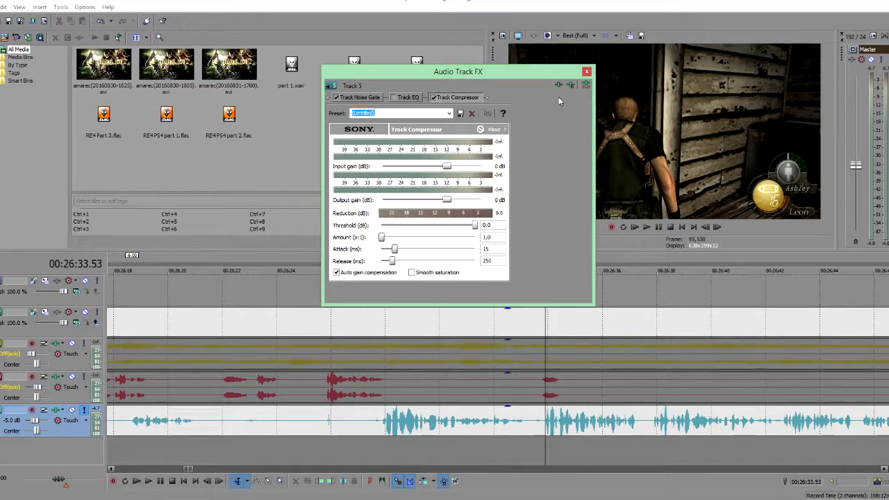
pyautogui.click(557, 85)
pyautogui.click(250, 228)
pyautogui.click(737, 144)
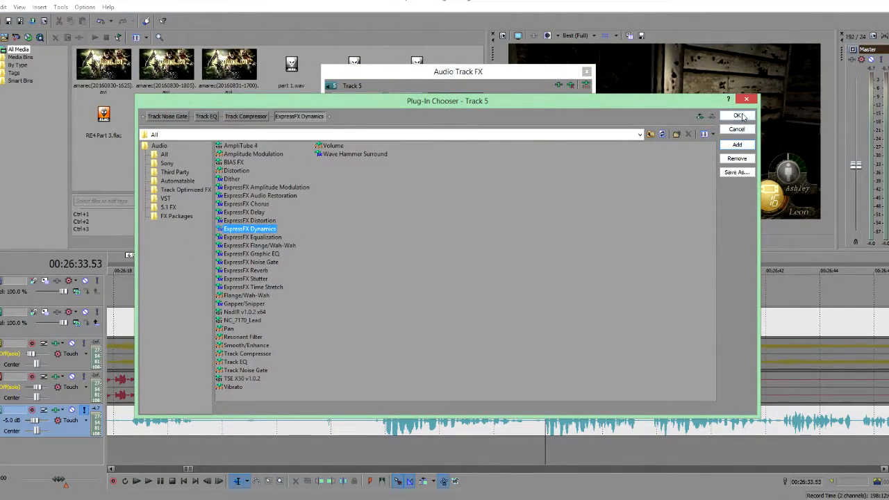
pyautogui.click(741, 116)
# Step: Load the Voice 3 preset into the voice track's ExpressFX Dynamics effect and close the FX dialog
pyautogui.click(460, 114)
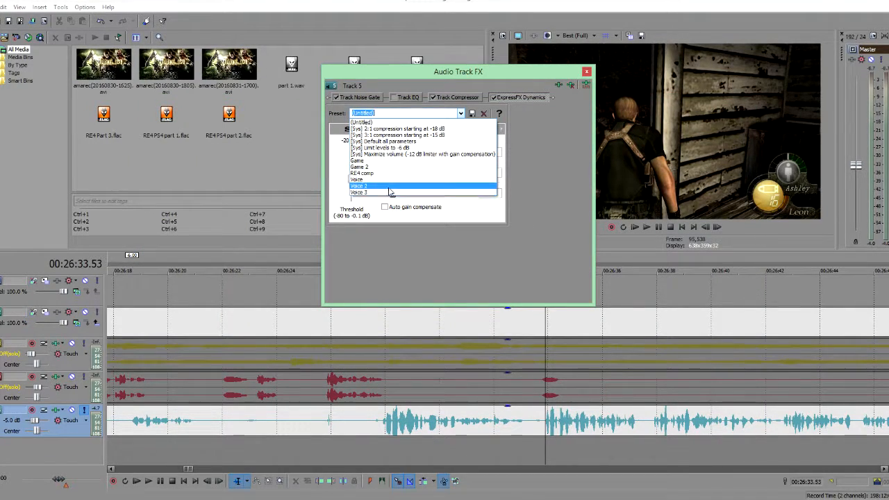
pyautogui.click(389, 193)
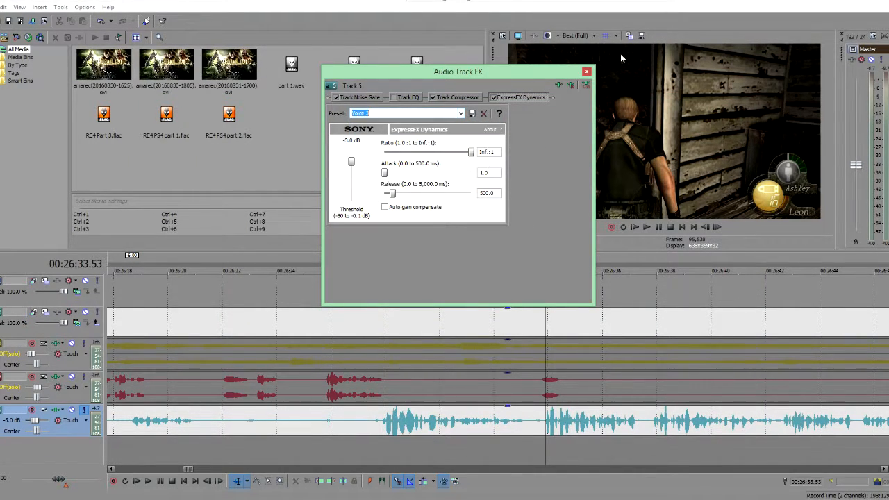
pyautogui.click(585, 73)
# Step: Compare the voice track with its ExpressFX Dynamics effect bypassed and re-enabled during playback, then close the FX dialog
pyautogui.press('space')
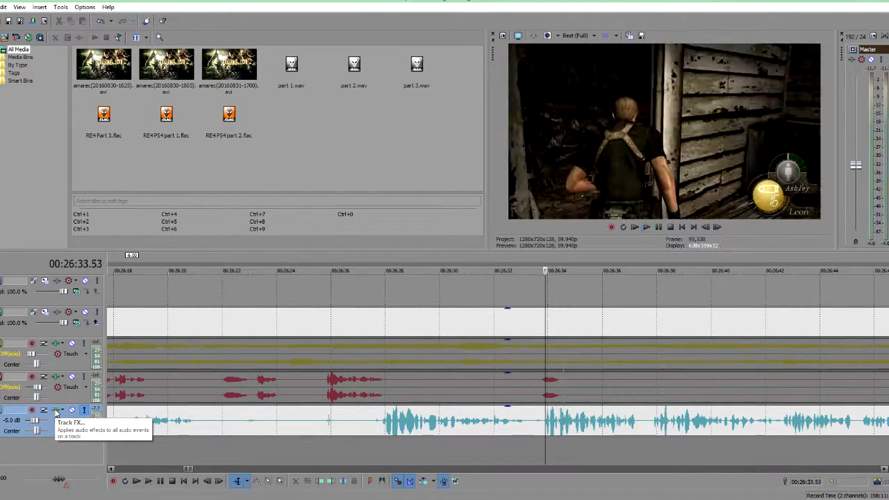
pyautogui.click(56, 412)
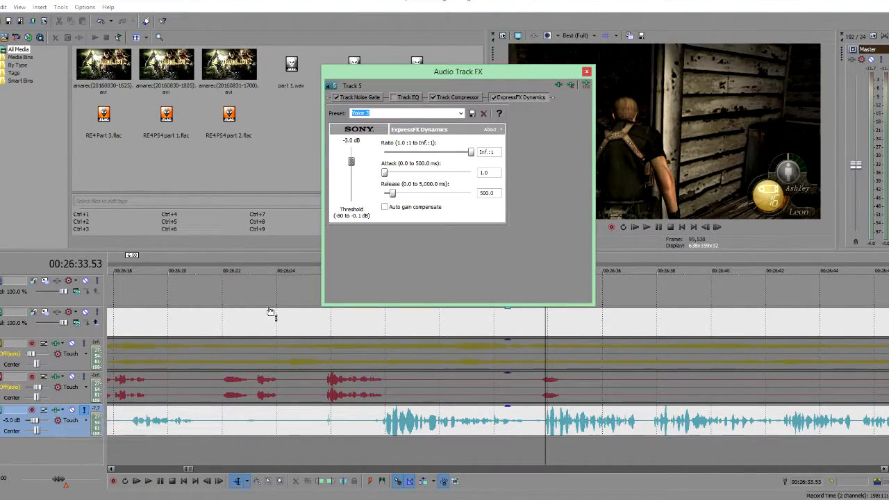
pyautogui.click(587, 72)
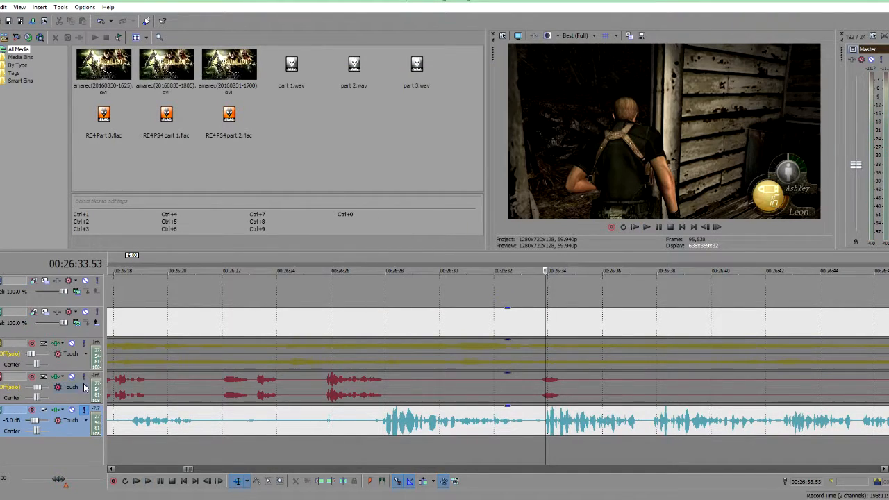
pyautogui.click(58, 411)
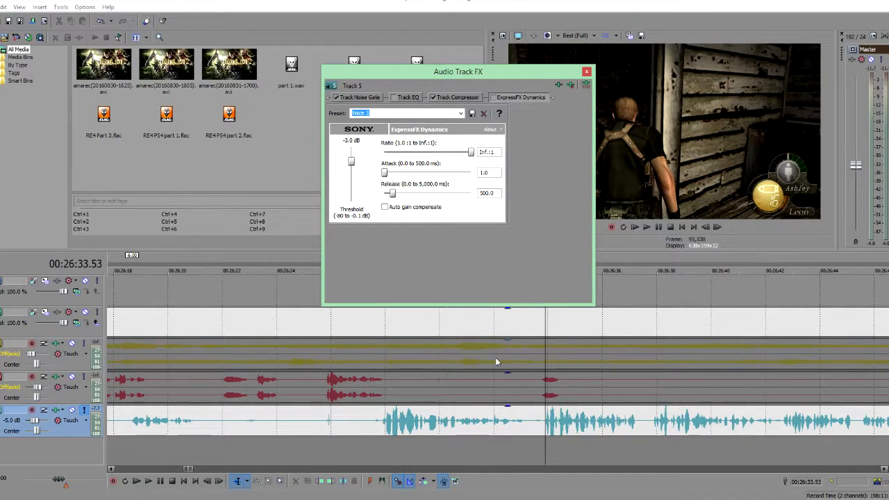
pyautogui.click(147, 481)
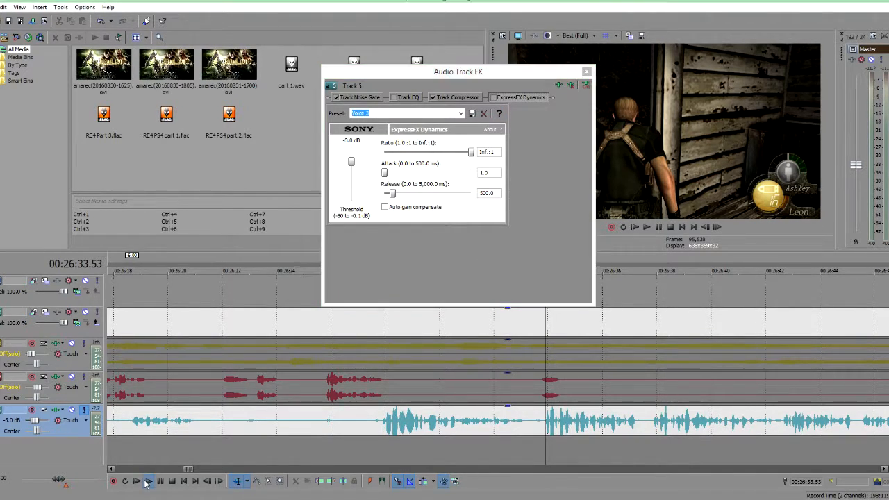
pyautogui.click(146, 484)
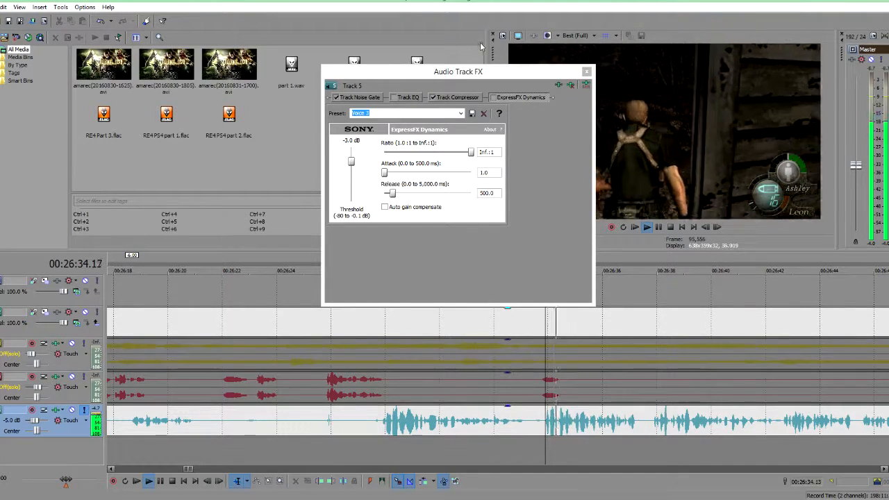
pyautogui.press('space')
pyautogui.click(494, 98)
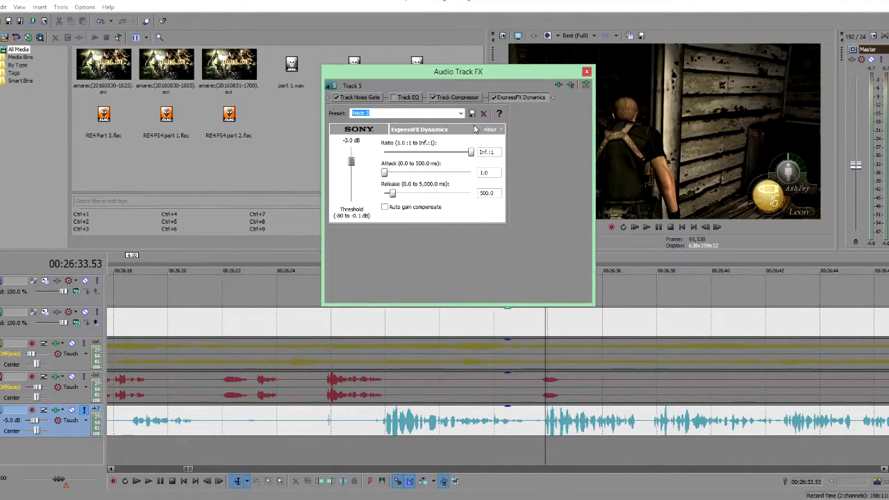
pyautogui.click(146, 483)
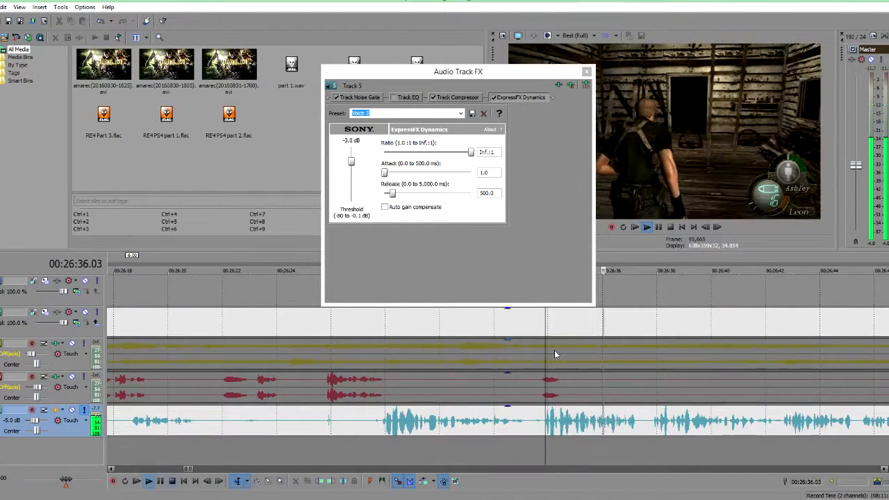
pyautogui.press('space')
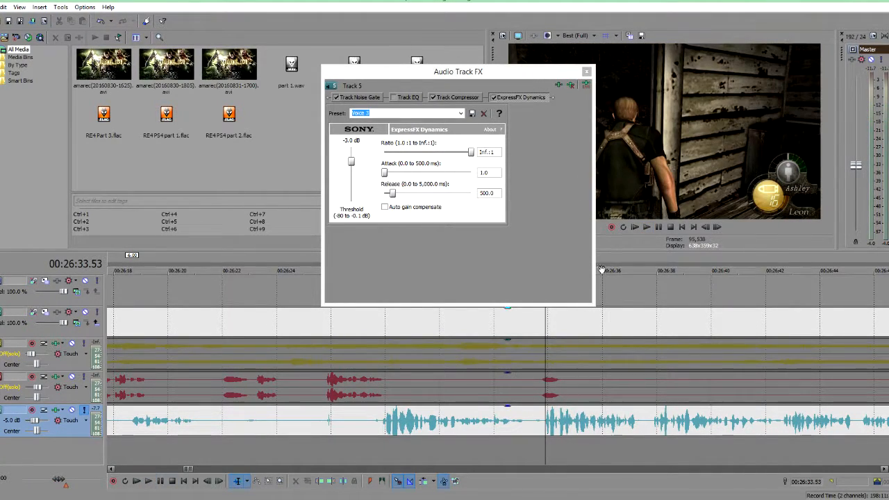
pyautogui.click(586, 72)
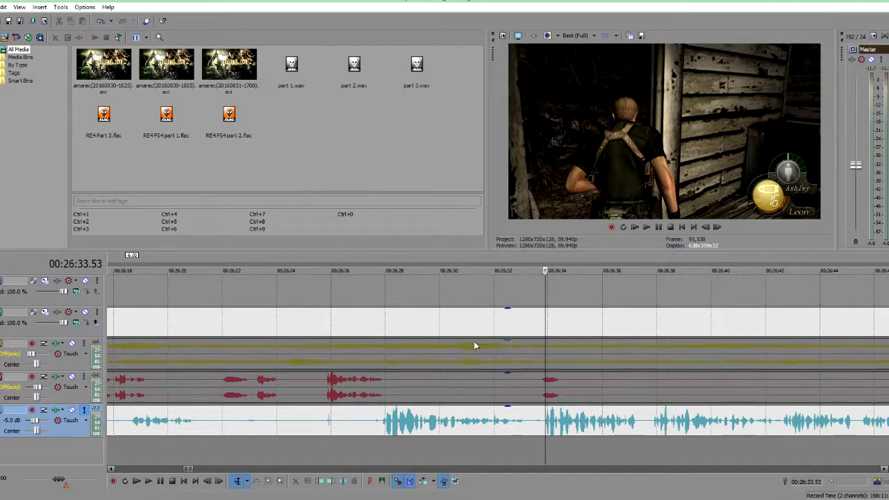
pyautogui.scroll(-3, 486, 375)
pyautogui.scroll(-8, 517, 415)
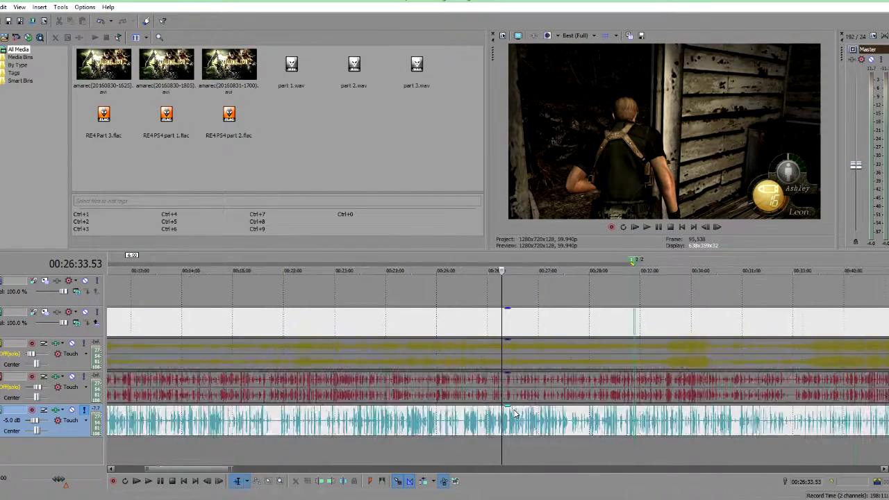
pyautogui.scroll(-4, 443, 392)
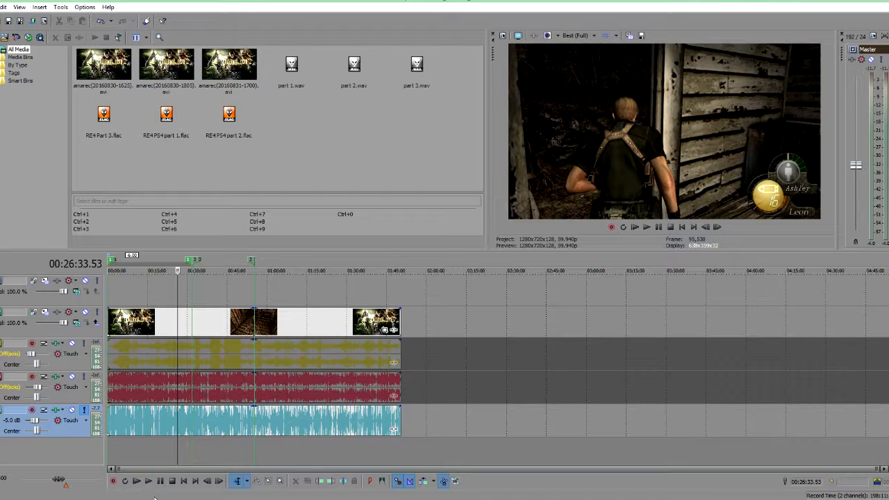
# Step: Turn off solo on the voice track so all audio tracks are heard together
pyautogui.scroll(10, 297, 438)
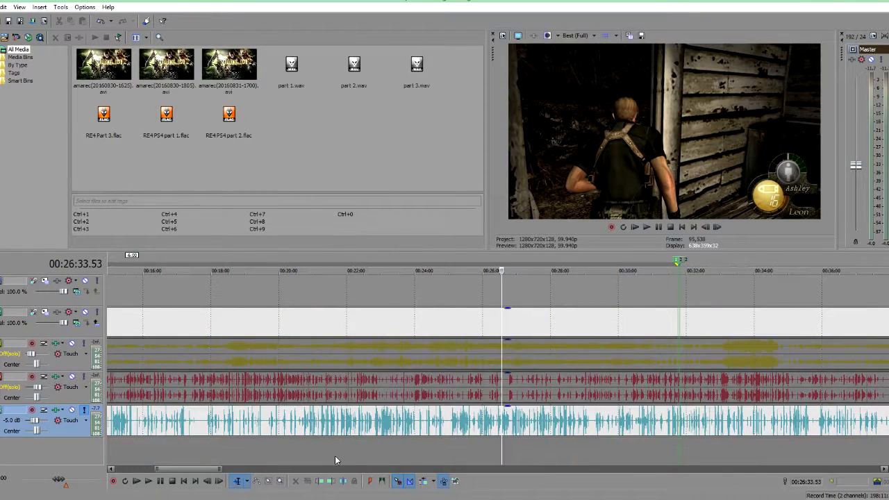
pyautogui.scroll(5, 353, 453)
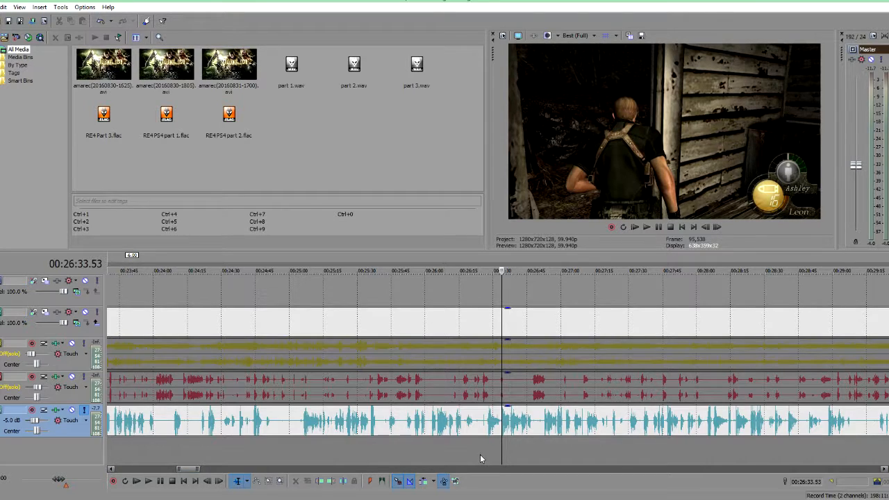
pyautogui.scroll(-2, 480, 458)
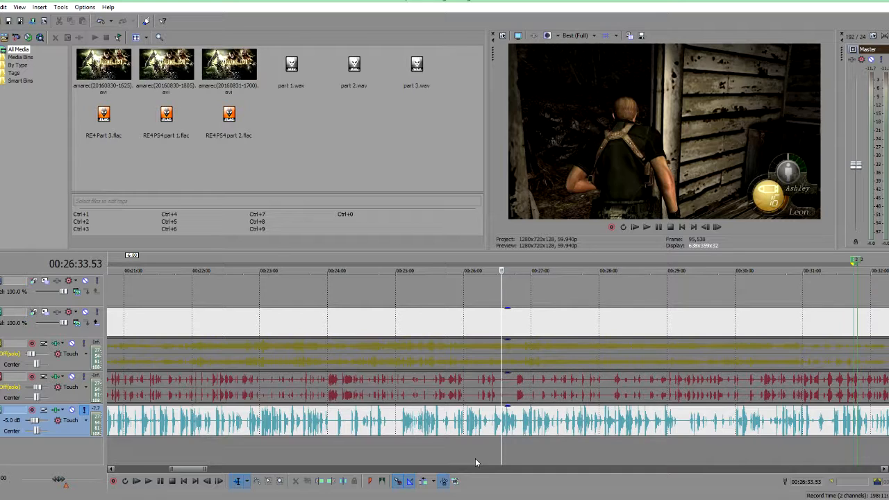
pyautogui.click(82, 412)
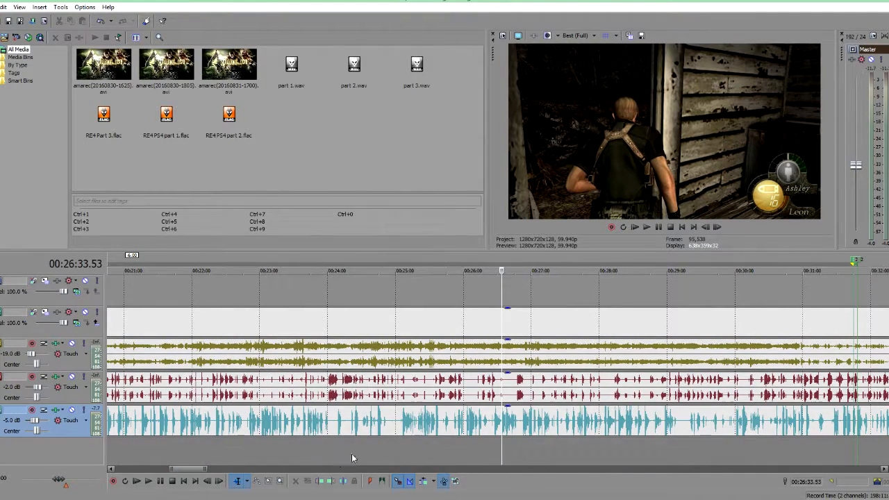
# Step: Play back the mix around the 32-minute mark to check the balance between game and voice audio
pyautogui.scroll(-3, 632, 451)
pyautogui.click(608, 449)
pyautogui.scroll(5, 608, 448)
pyautogui.scroll(2, 608, 449)
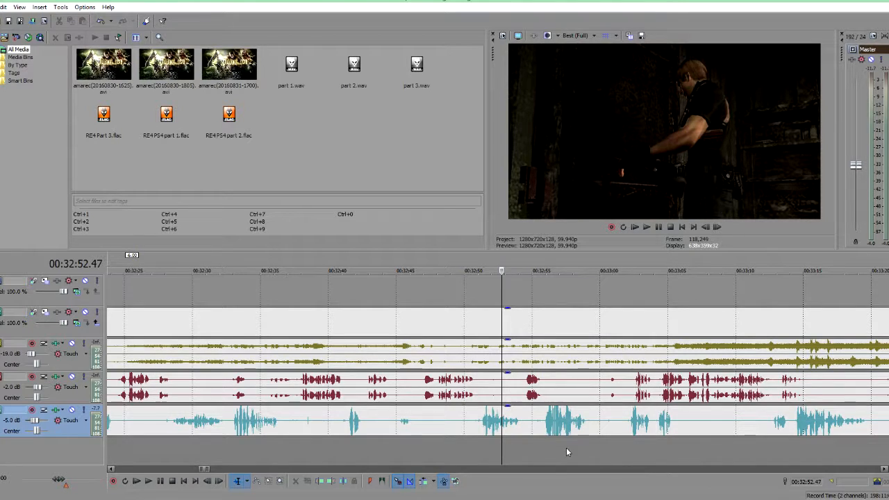
pyautogui.click(542, 453)
pyautogui.press('space')
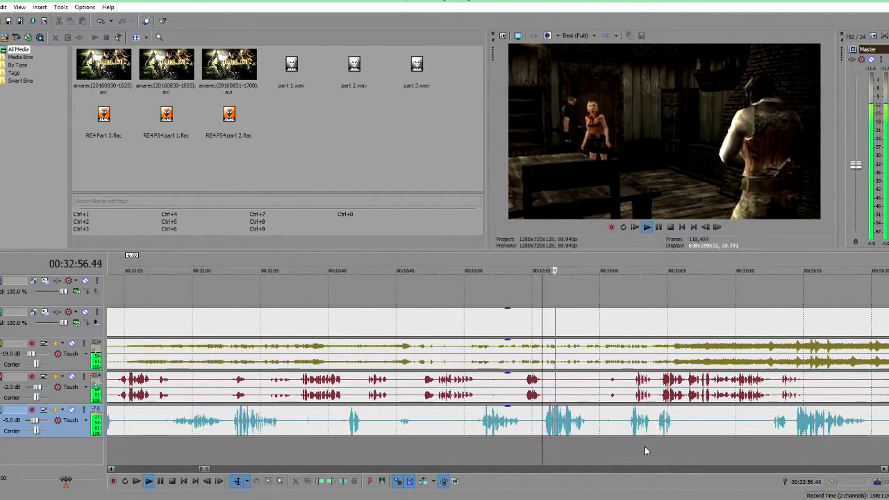
pyautogui.click(625, 447)
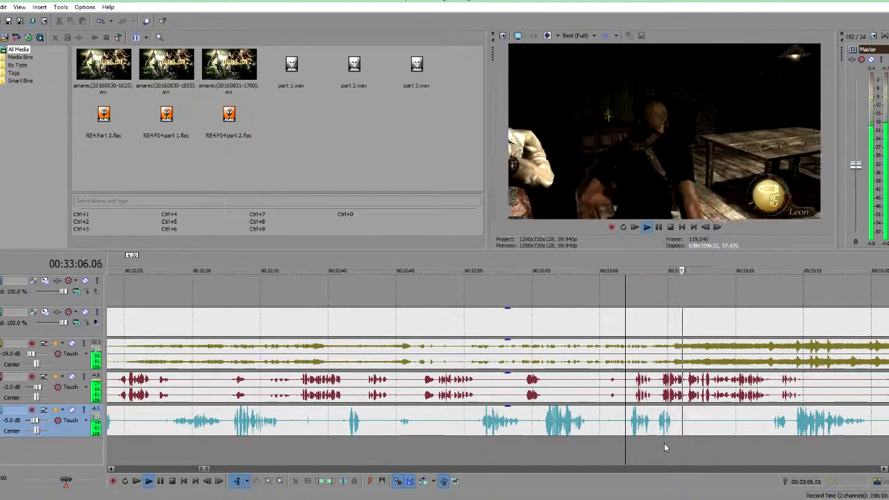
pyautogui.scroll(-5, 664, 448)
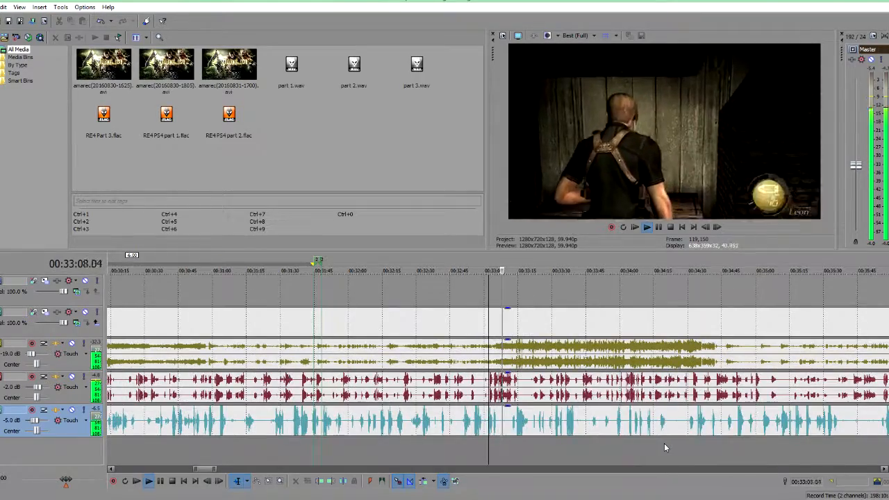
pyautogui.press('space')
# Step: Play back the mix from other points near the start and around 35 minutes to check the audio sync
pyautogui.scroll(-4, 664, 448)
pyautogui.scroll(-4, 250, 453)
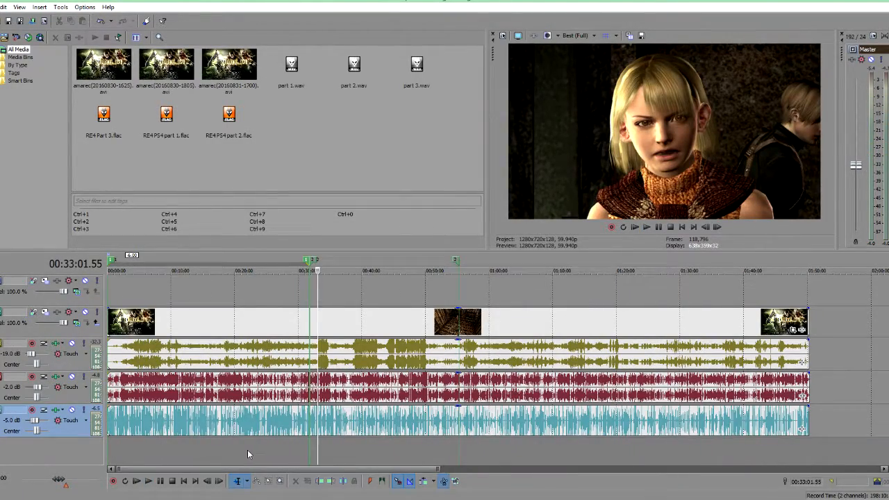
pyautogui.click(147, 453)
pyautogui.scroll(10, 150, 450)
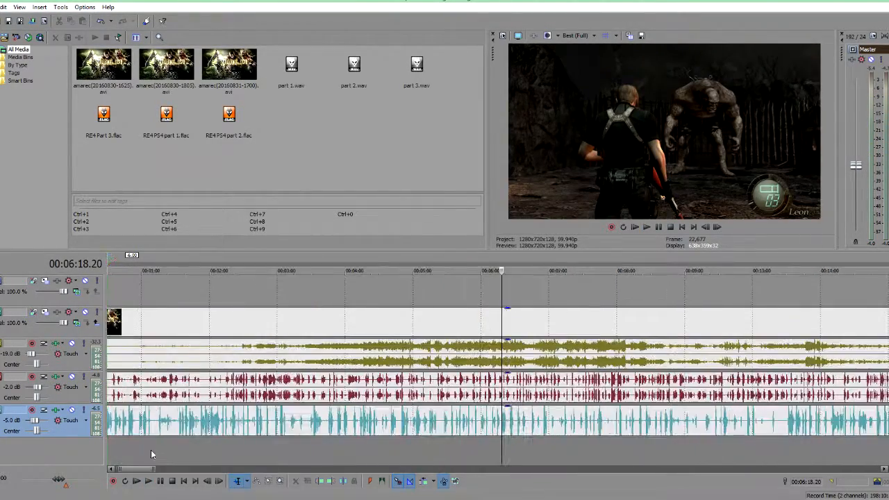
pyautogui.scroll(-5, 151, 449)
pyautogui.scroll(-5, 208, 439)
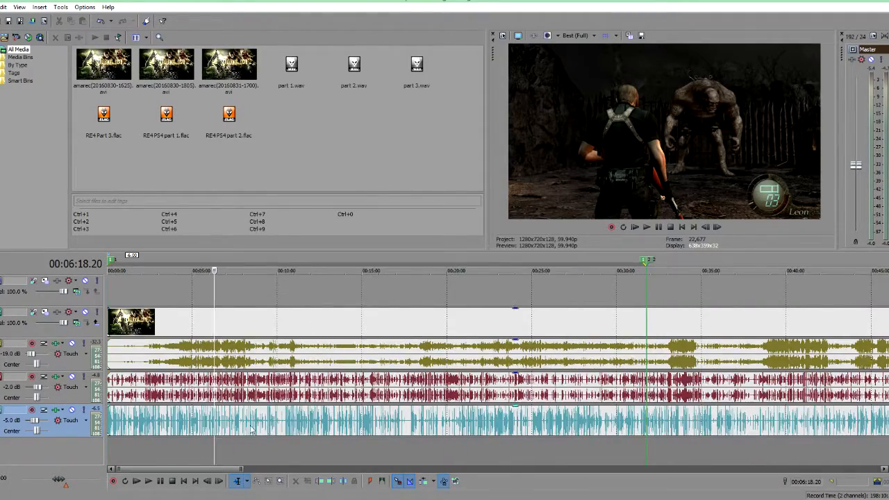
pyautogui.click(109, 455)
pyautogui.scroll(8, 114, 453)
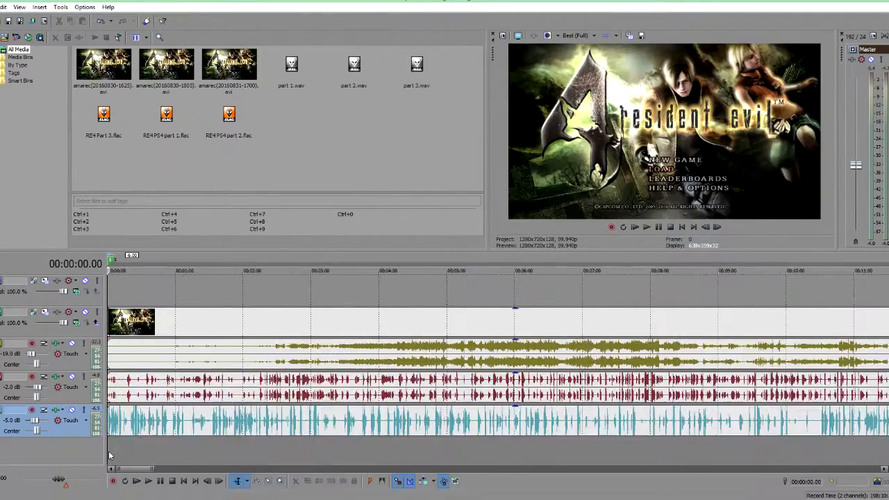
pyautogui.scroll(-6, 118, 451)
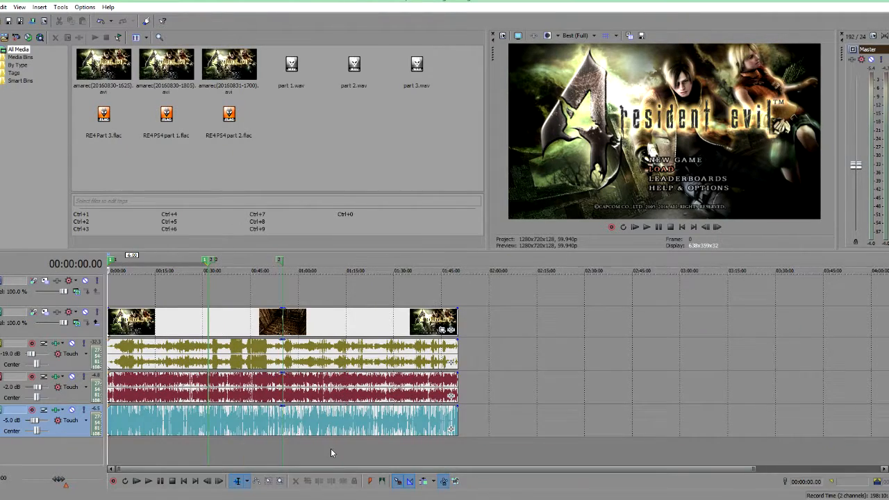
pyautogui.click(456, 450)
pyautogui.scroll(8, 456, 448)
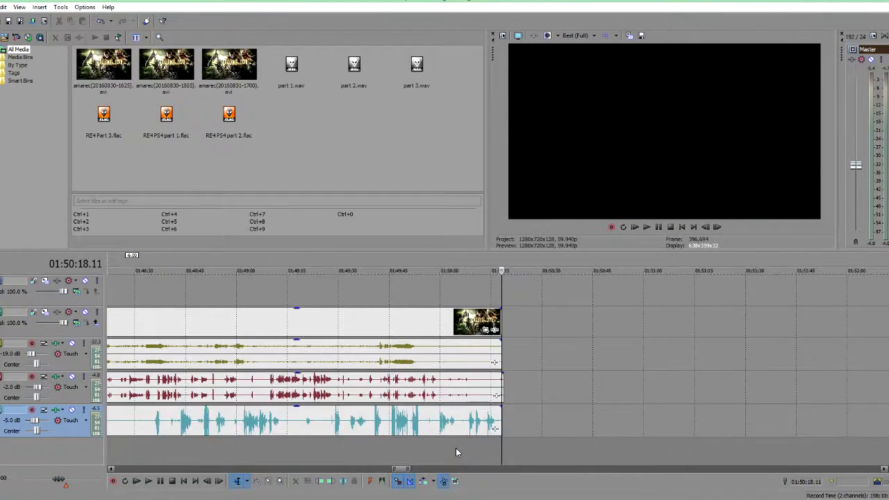
pyautogui.scroll(-12, 456, 448)
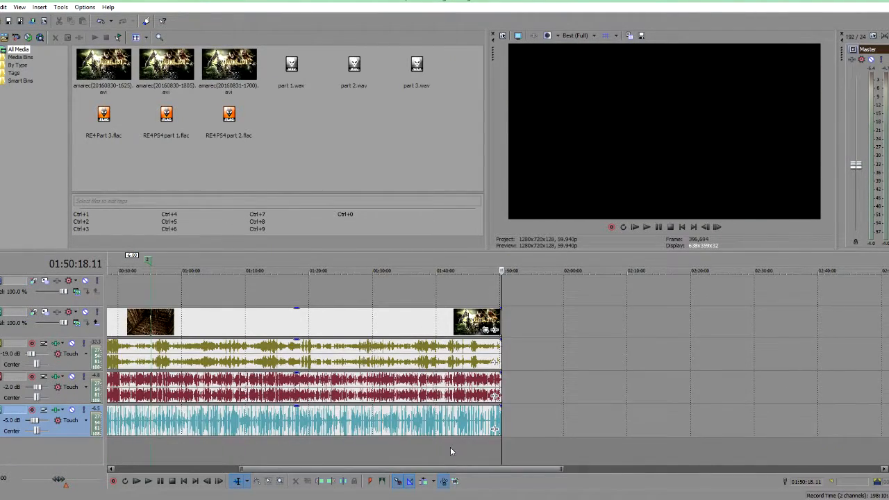
pyautogui.click(200, 450)
pyautogui.scroll(8, 278, 454)
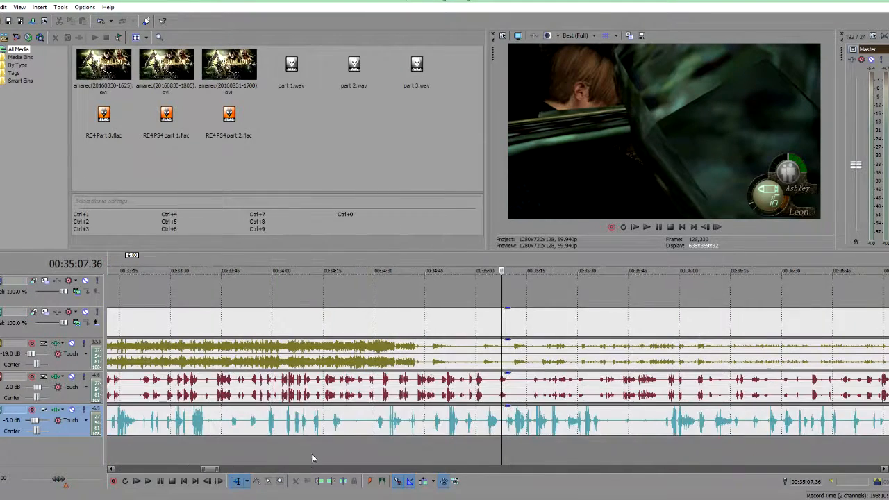
pyautogui.scroll(-3, 438, 421)
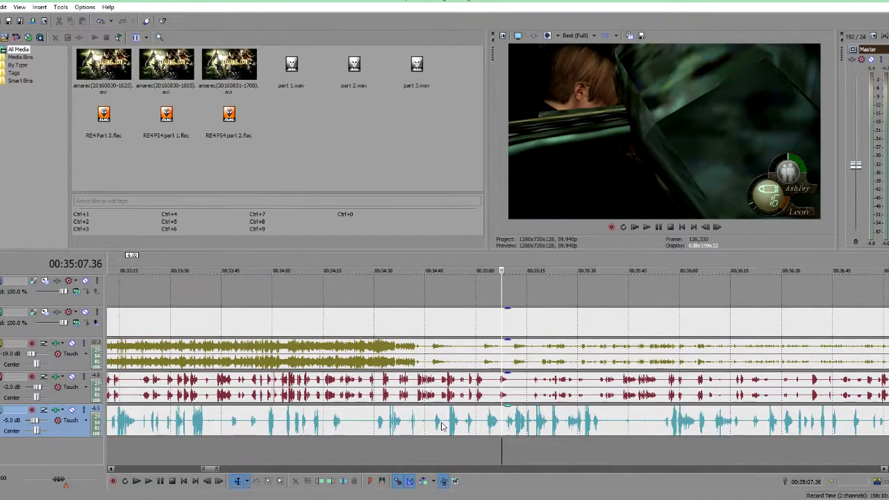
pyautogui.click(285, 444)
pyautogui.scroll(7, 290, 443)
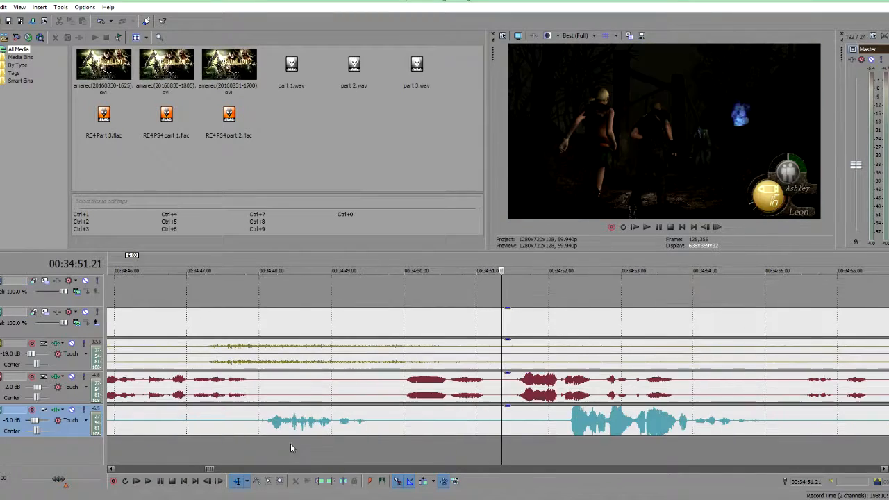
pyautogui.press('space')
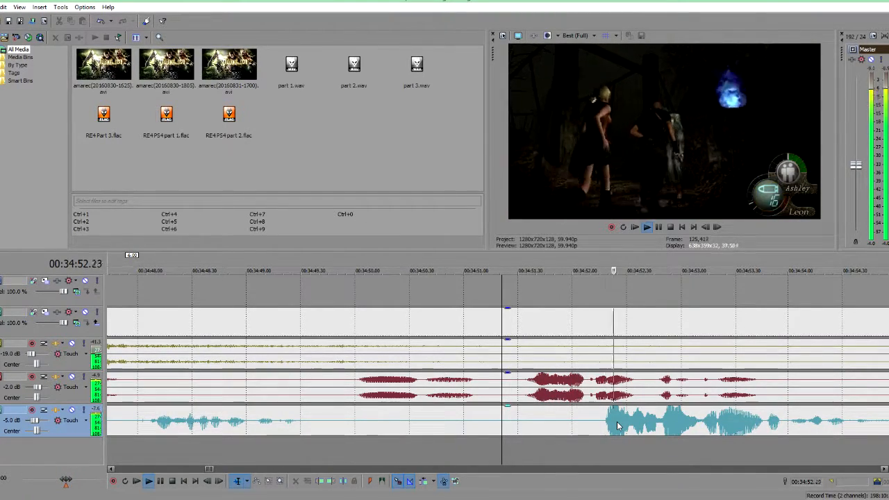
# Step: Continue sampling playback around 27, 21 and 11 minutes to check the combined audio levels
pyautogui.scroll(-5, 464, 432)
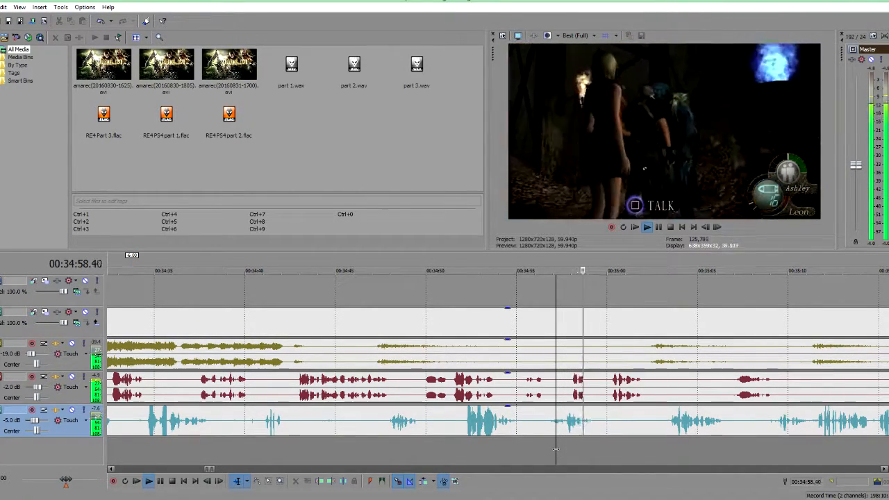
pyautogui.scroll(-4, 683, 448)
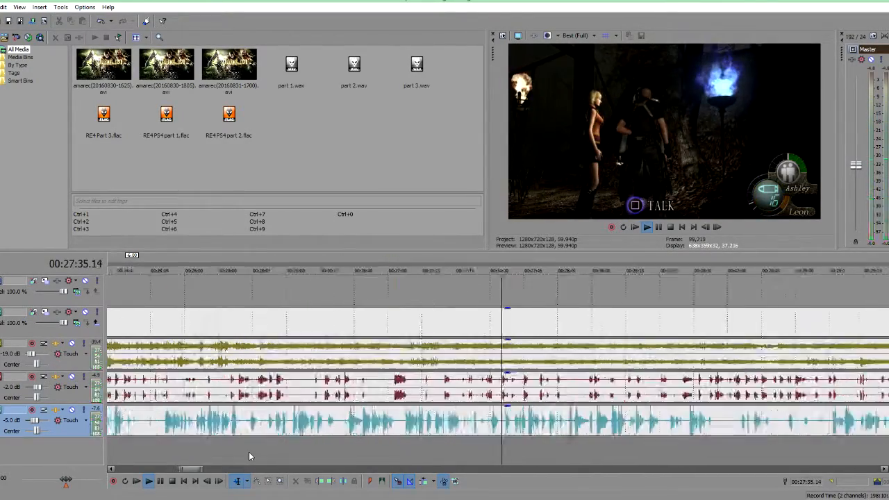
pyautogui.scroll(-1, 252, 456)
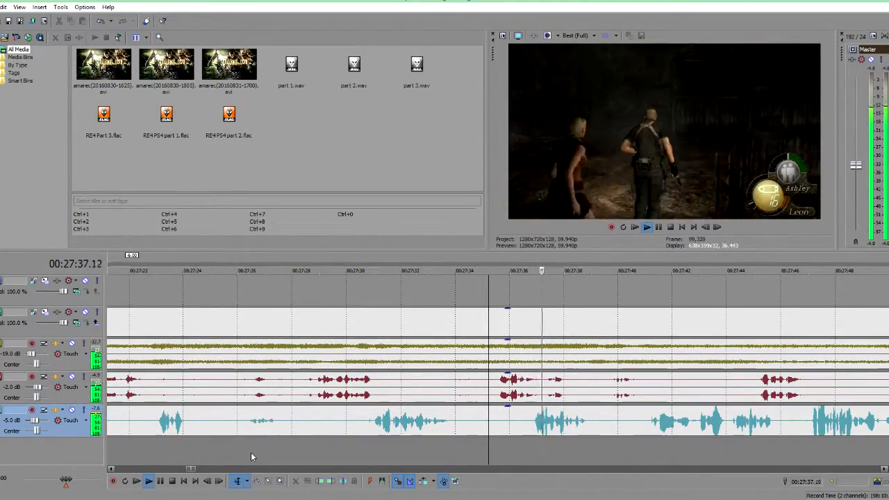
pyautogui.scroll(-3, 250, 452)
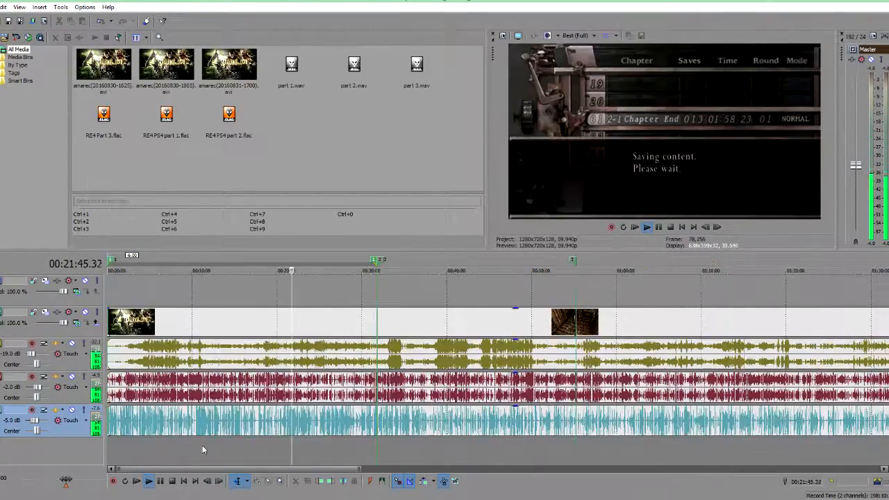
pyautogui.scroll(8, 329, 460)
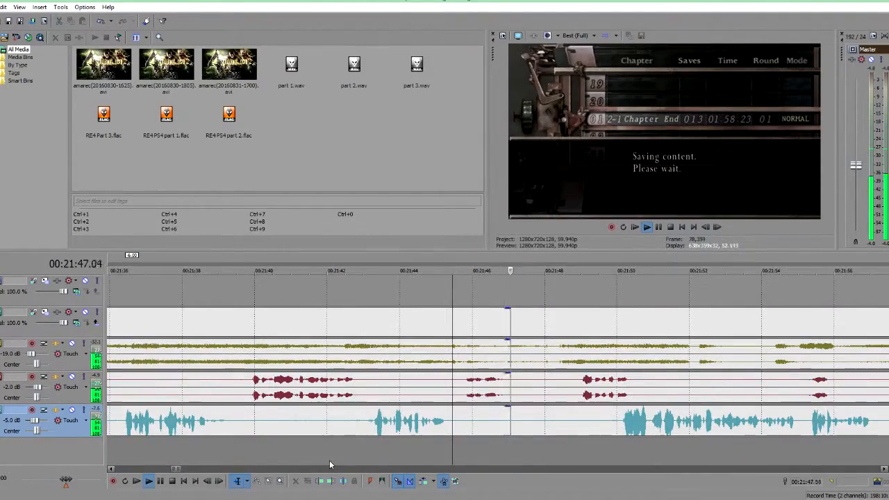
pyautogui.press('space')
pyautogui.scroll(-8, 367, 449)
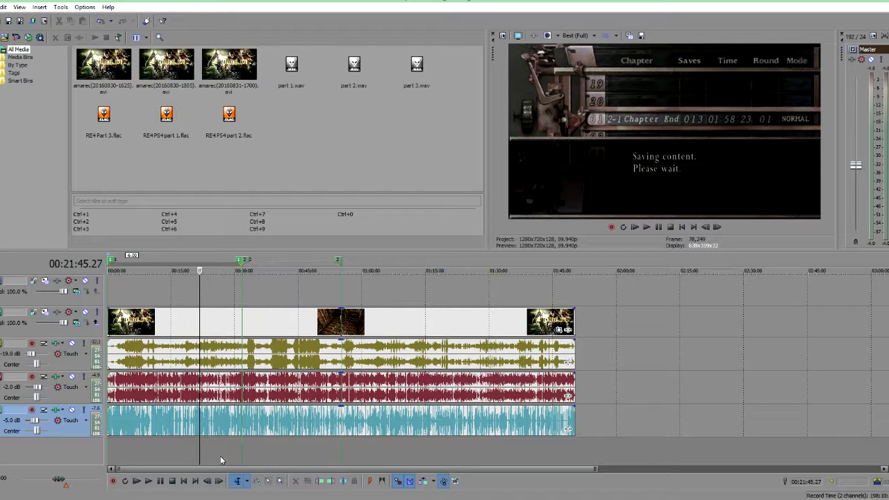
pyautogui.click(181, 452)
pyautogui.scroll(6, 182, 451)
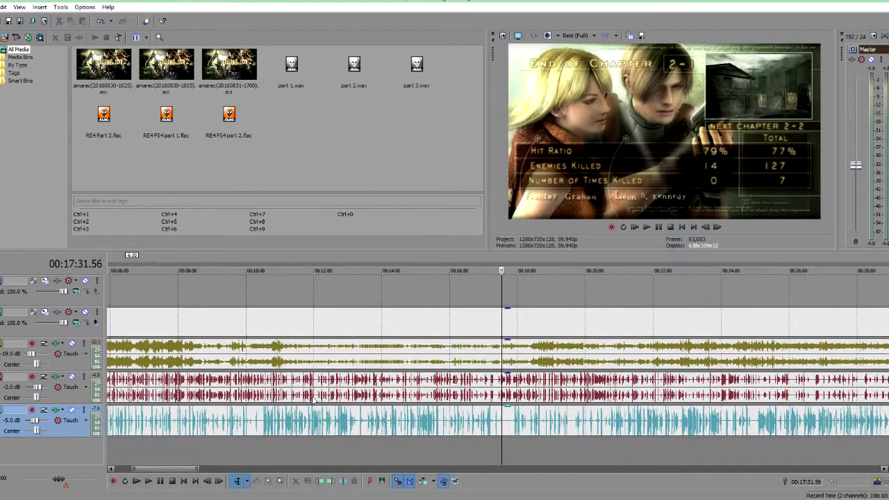
pyautogui.scroll(-6, 230, 442)
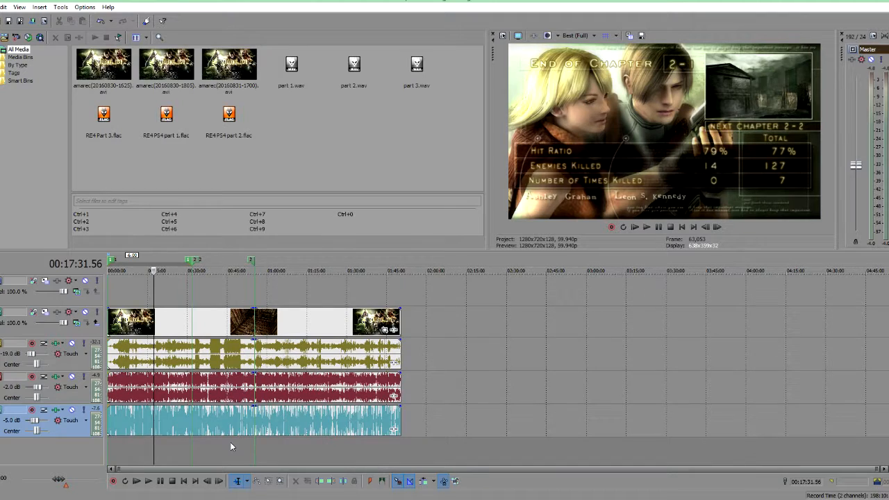
pyautogui.click(137, 452)
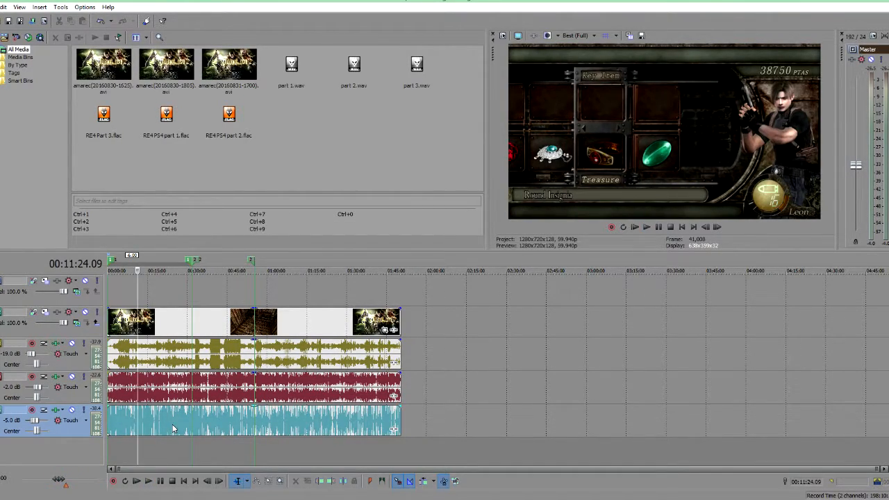
pyautogui.scroll(5, 231, 397)
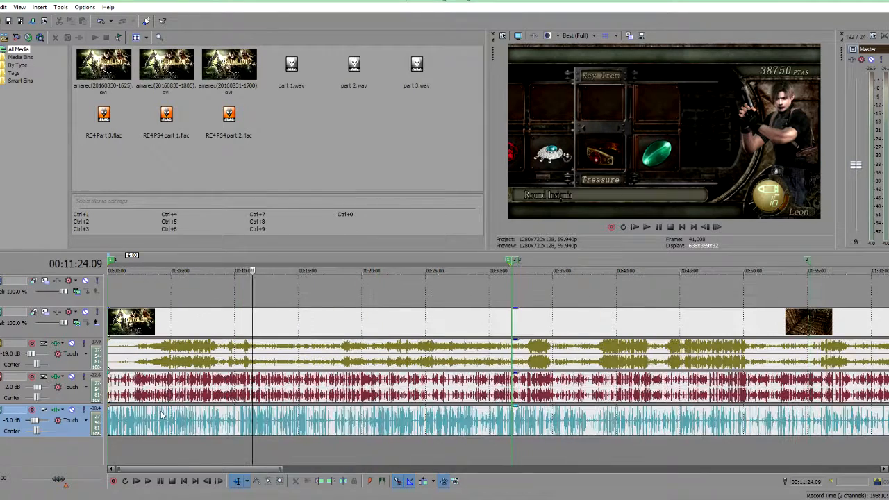
# Step: Inspect the FX chains of the voice track and the second audio track, closing each FX dialog
pyautogui.click(57, 411)
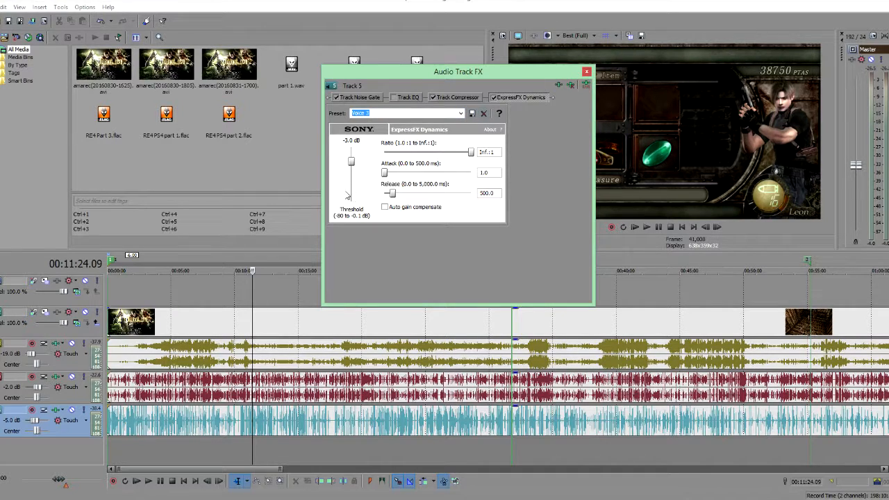
pyautogui.click(587, 72)
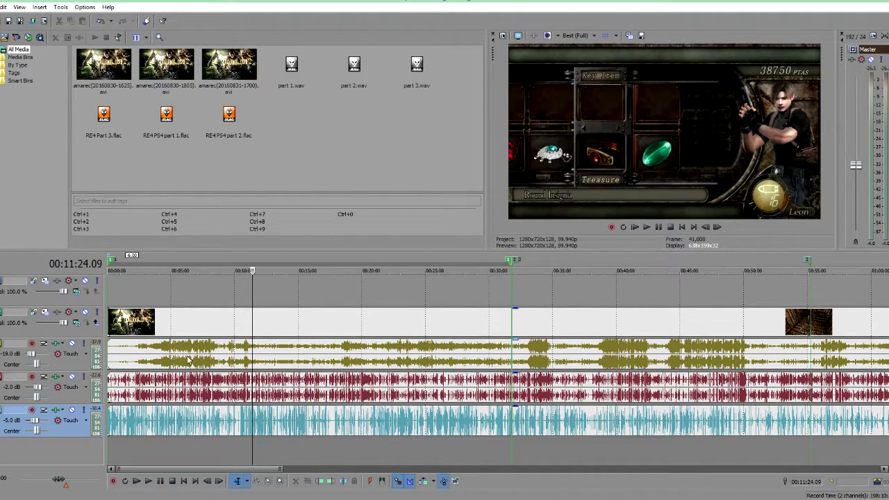
pyautogui.click(56, 379)
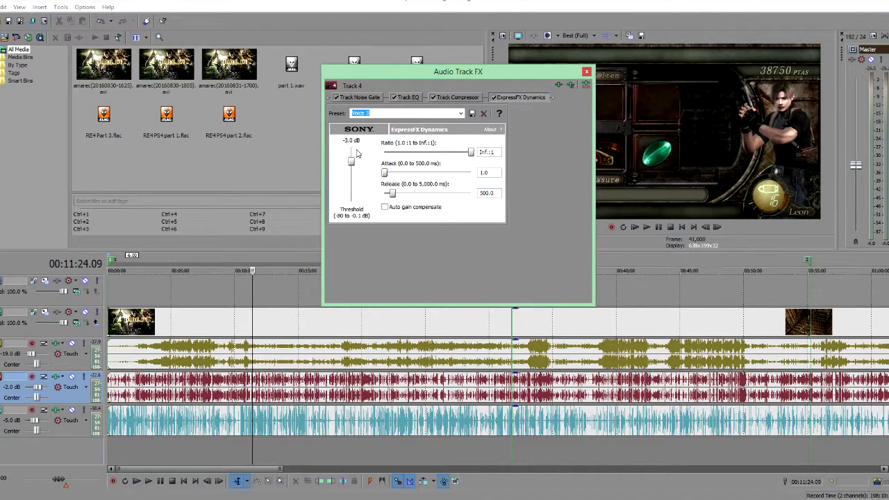
pyautogui.click(587, 72)
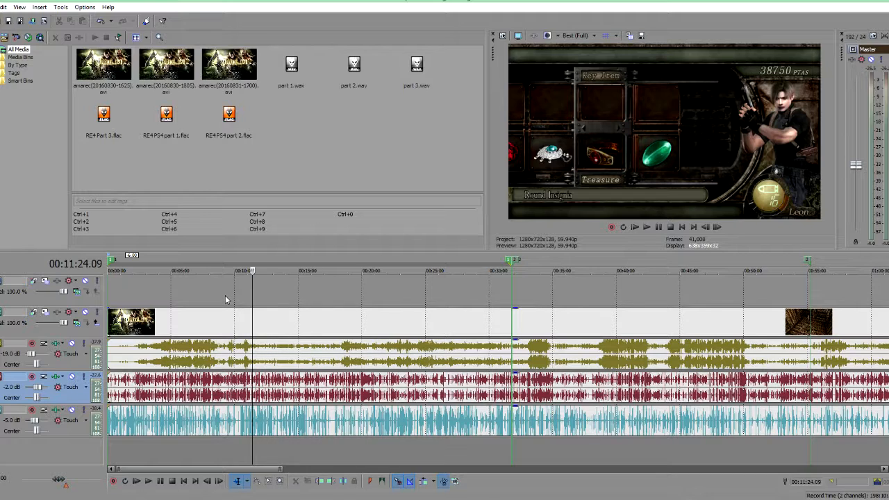
pyautogui.click(276, 300)
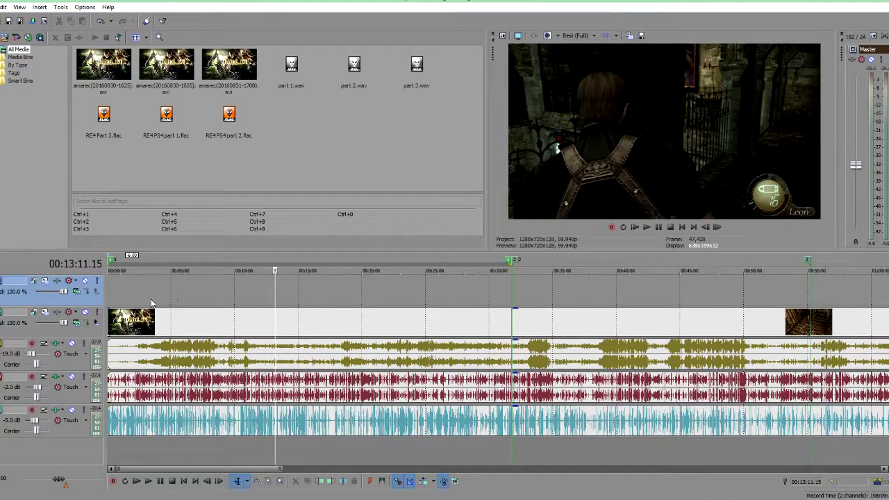
pyautogui.scroll(-5, 212, 317)
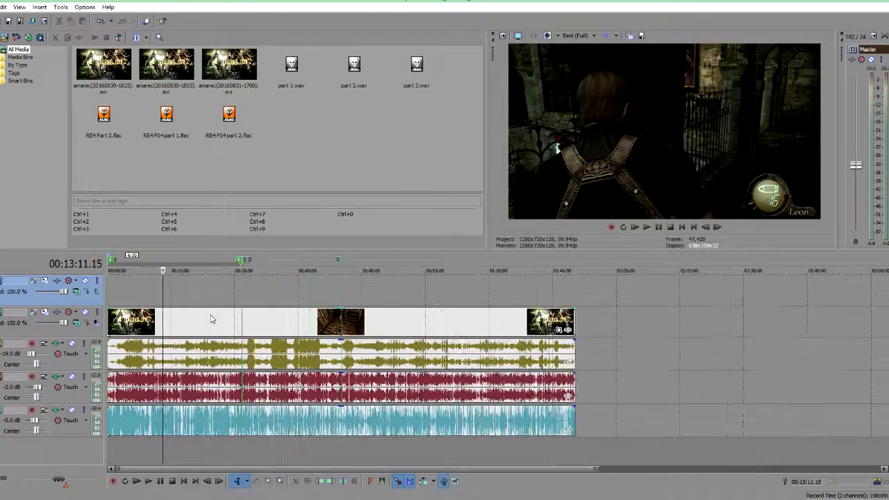
# Step: Place the playhead at about 00:08:13 on the timeline
pyautogui.scroll(3, 212, 318)
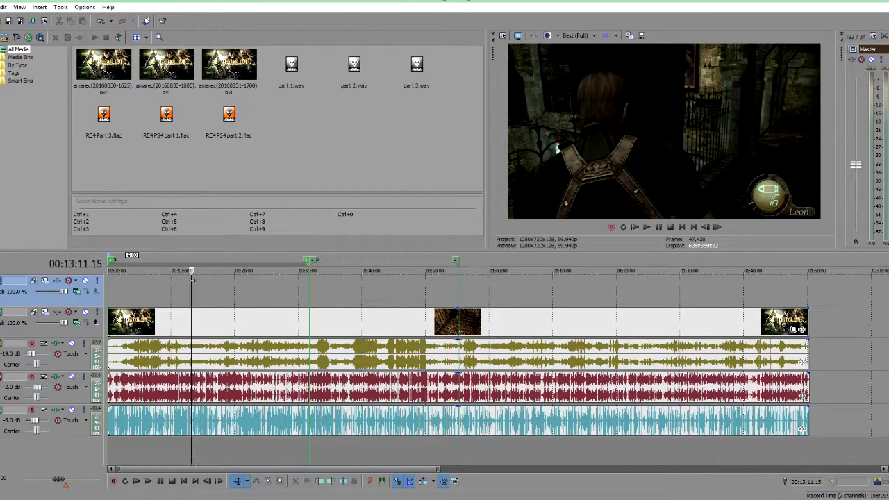
pyautogui.click(160, 300)
pyautogui.scroll(-5, 159, 300)
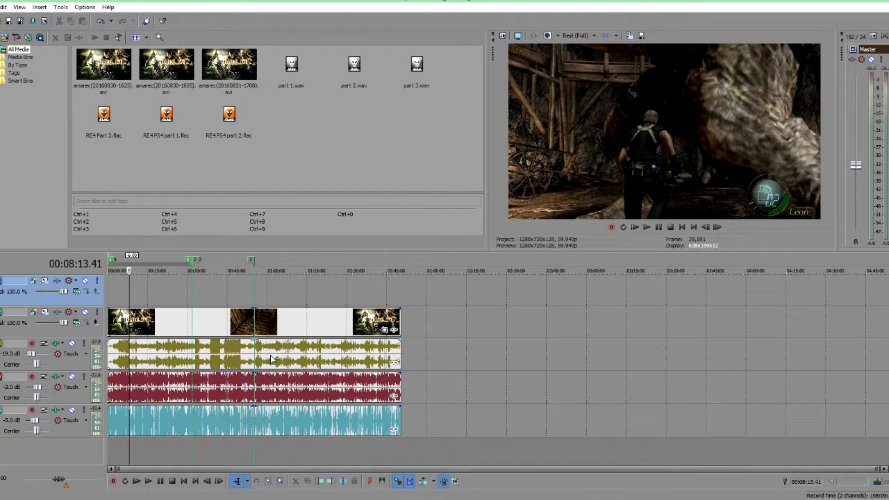
pyautogui.scroll(4, 549, 396)
pyautogui.scroll(-5, 535, 396)
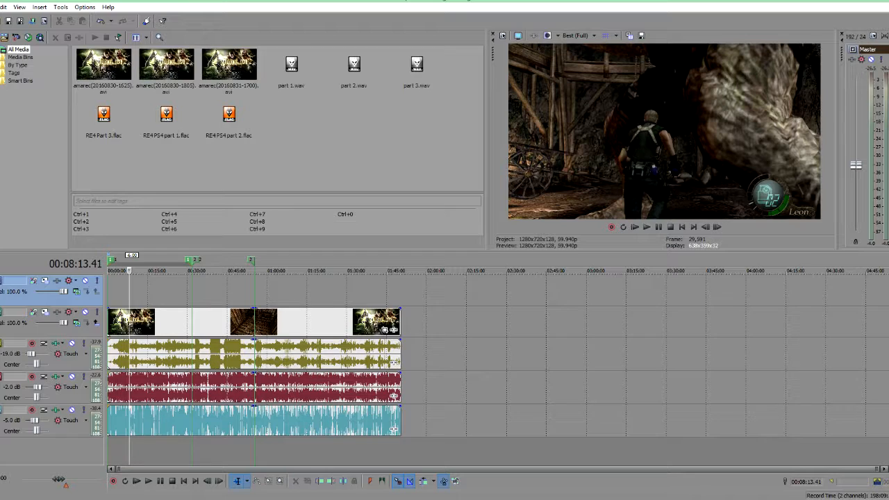
# Step: Open the Project Properties dialog and move it over the middle of the workspace
pyautogui.hotkey('alt', 'f')
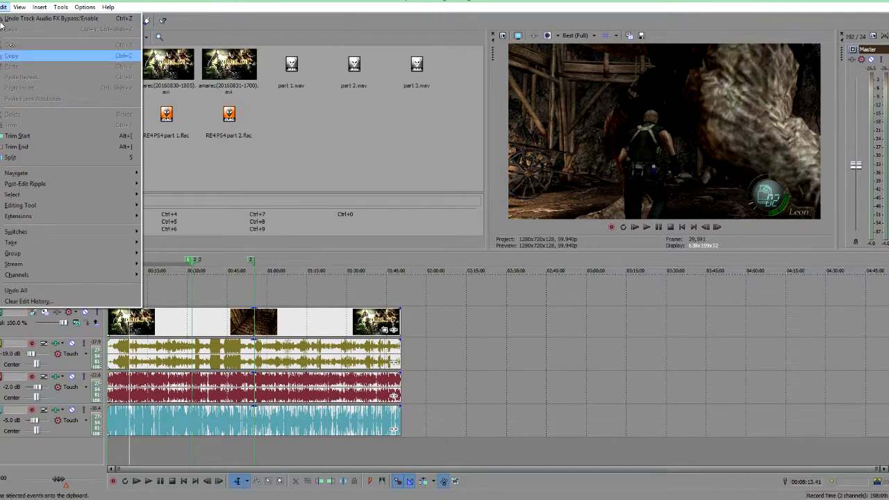
pyautogui.click(7, 226)
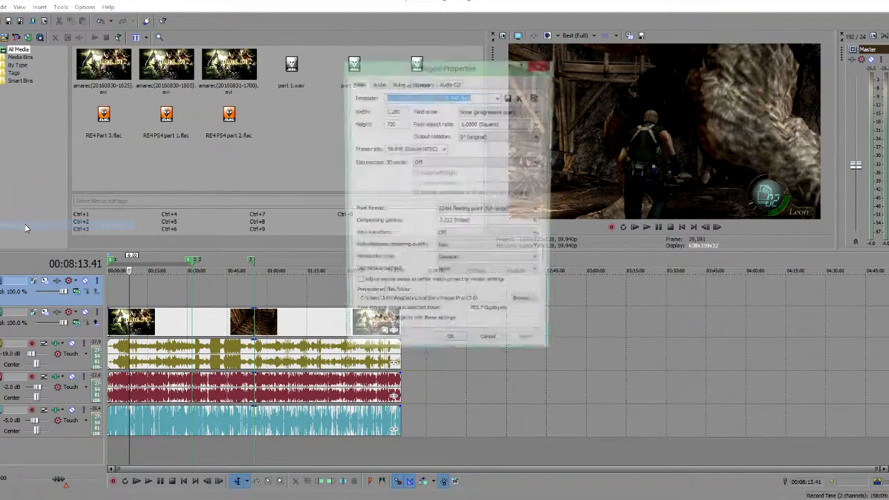
pyautogui.moveTo(448, 69); pyautogui.dragTo(395, 137)
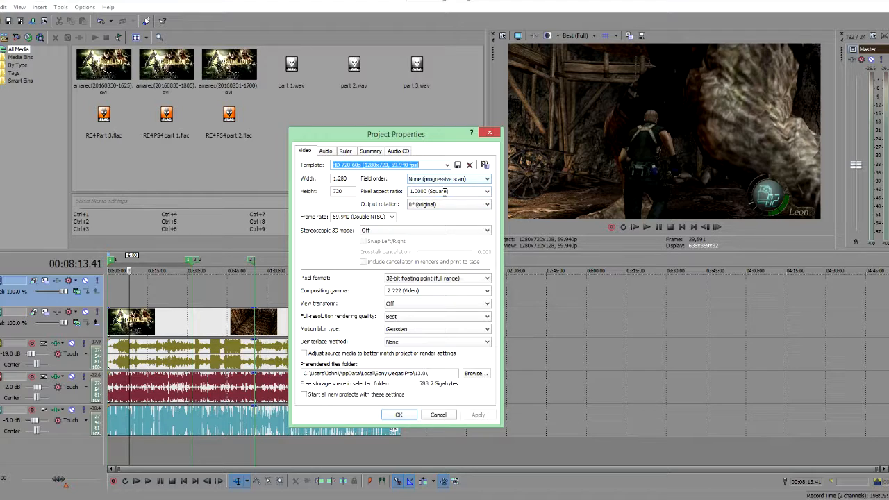
# Step: Set the project's pixel format to 32-bit floating point (full range)
pyautogui.click(403, 279)
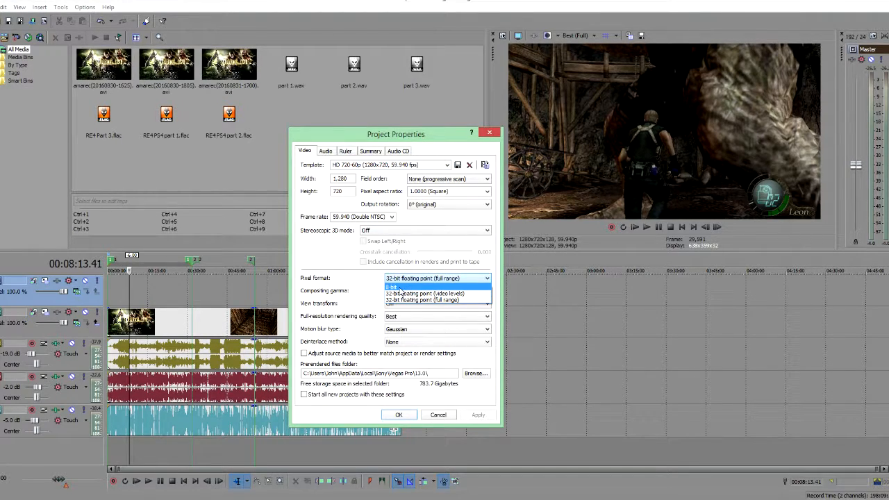
pyautogui.click(413, 293)
pyautogui.click(445, 282)
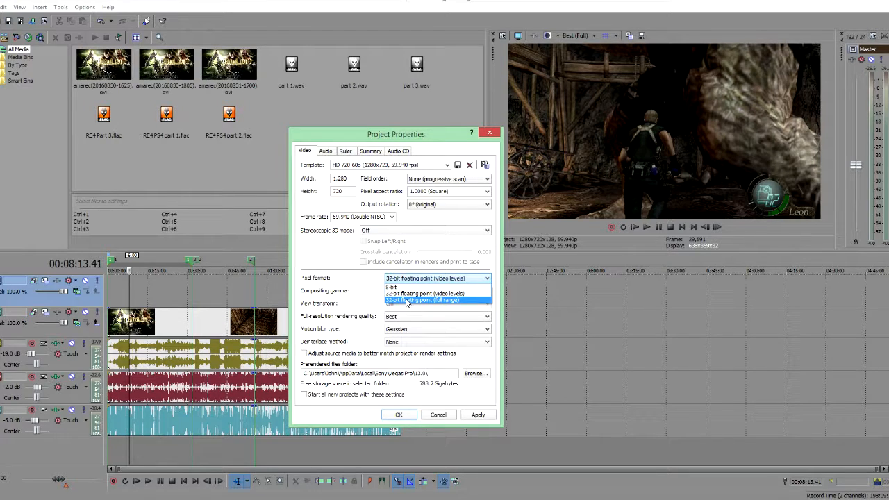
pyautogui.click(411, 300)
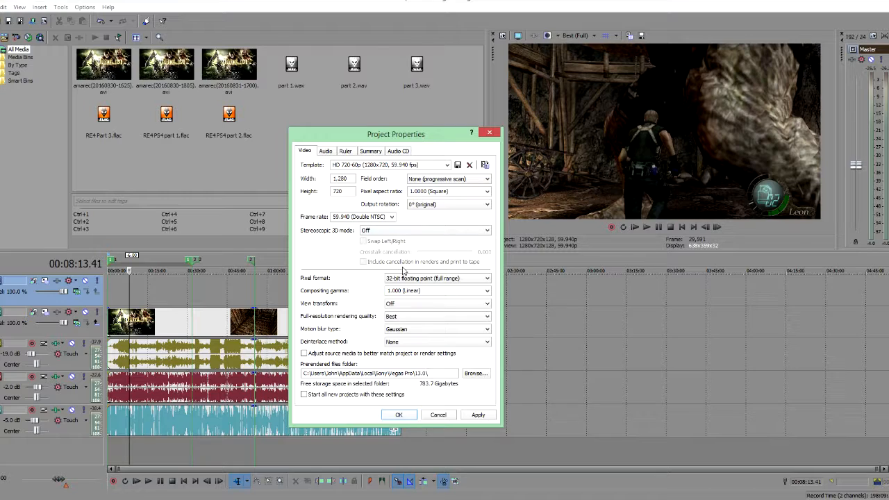
# Step: Set compositing gamma to 2.222 (Video) and check the view transform option
pyautogui.click(487, 292)
pyautogui.click(411, 306)
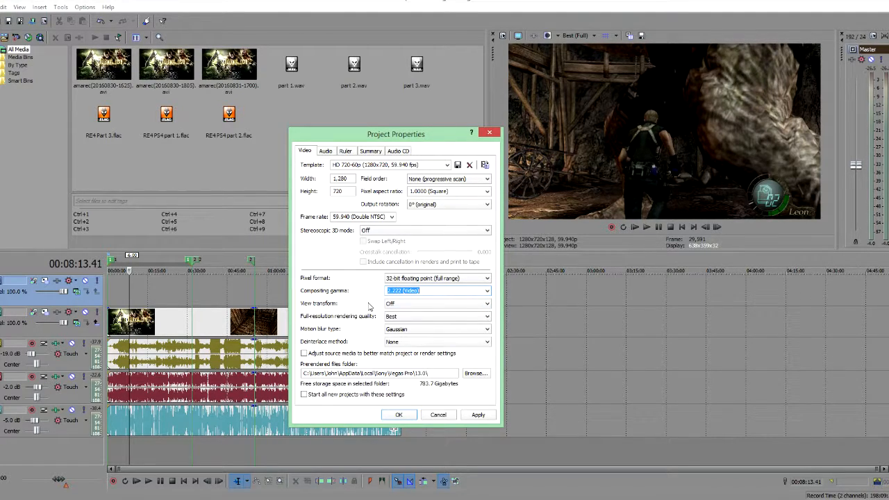
pyautogui.click(434, 305)
pyautogui.click(432, 307)
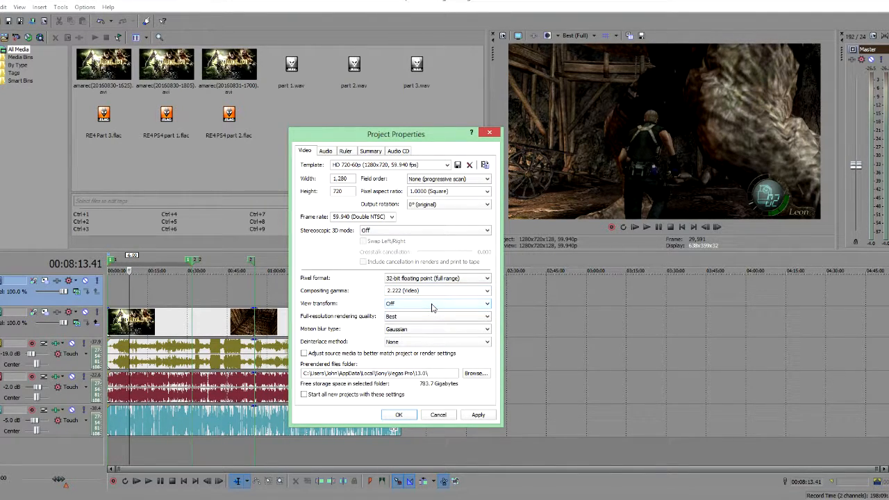
# Step: Review the full-resolution rendering quality and keep Gaussian as the motion blur type
pyautogui.click(391, 318)
pyautogui.click(394, 322)
pyautogui.click(408, 332)
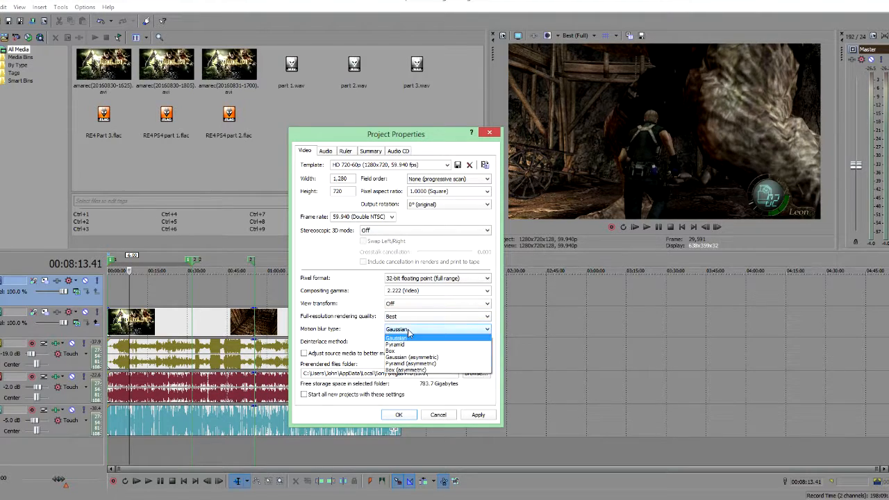
pyautogui.click(408, 333)
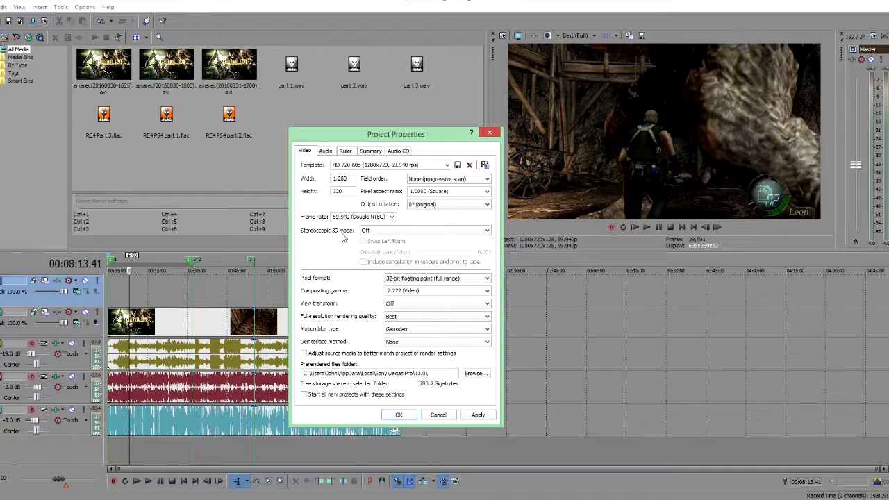
# Step: Review the Audio tab's sample rate, bit depth and resample quality options
pyautogui.click(329, 152)
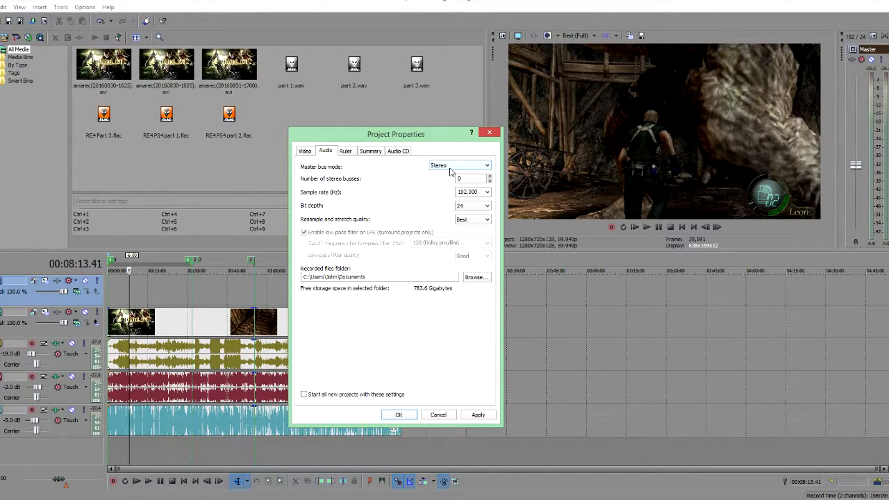
pyautogui.click(487, 192)
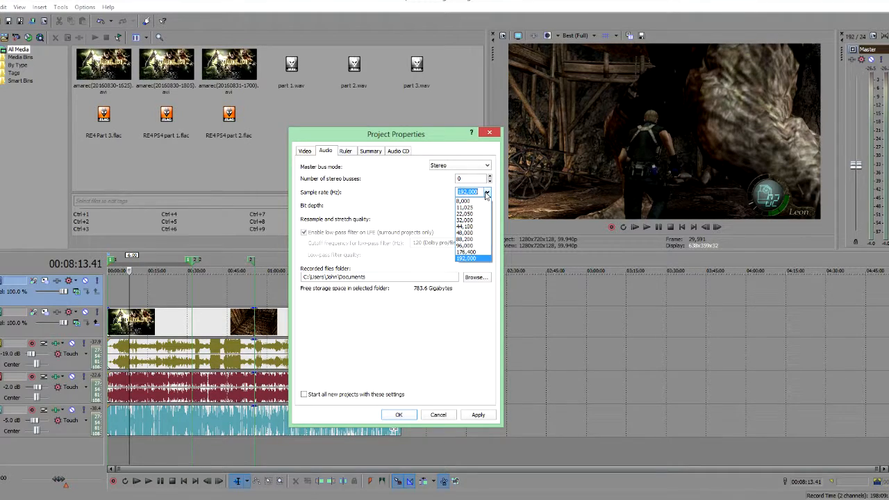
pyautogui.click(487, 193)
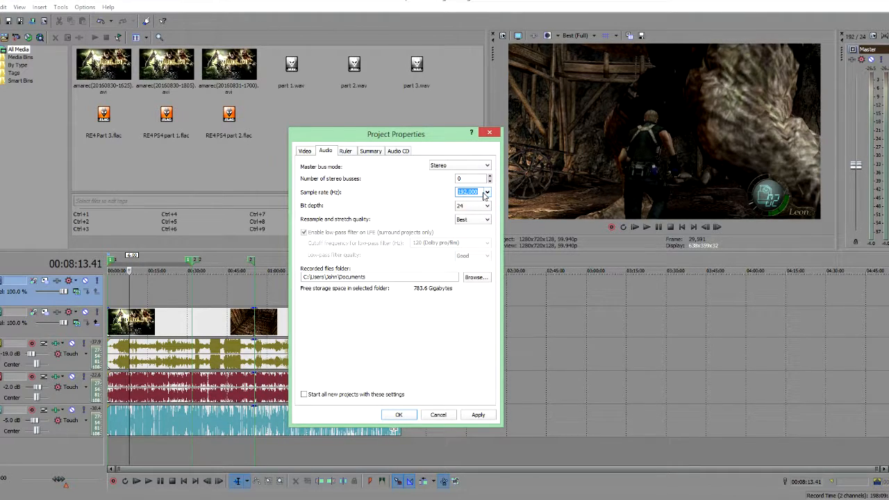
pyautogui.click(486, 206)
pyautogui.click(486, 206)
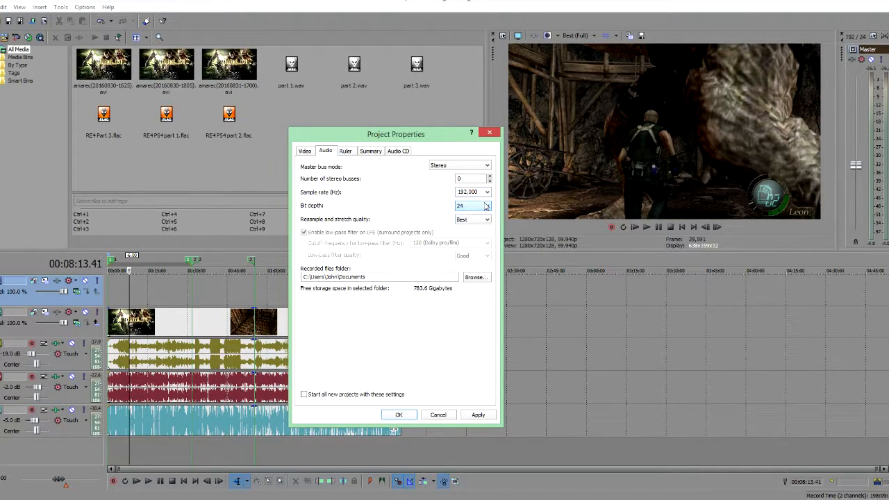
pyautogui.click(487, 219)
pyautogui.click(487, 221)
# Step: Look through the Ruler, Summary and Audio CD tabs, then cancel the Project Properties dialog
pyautogui.click(352, 152)
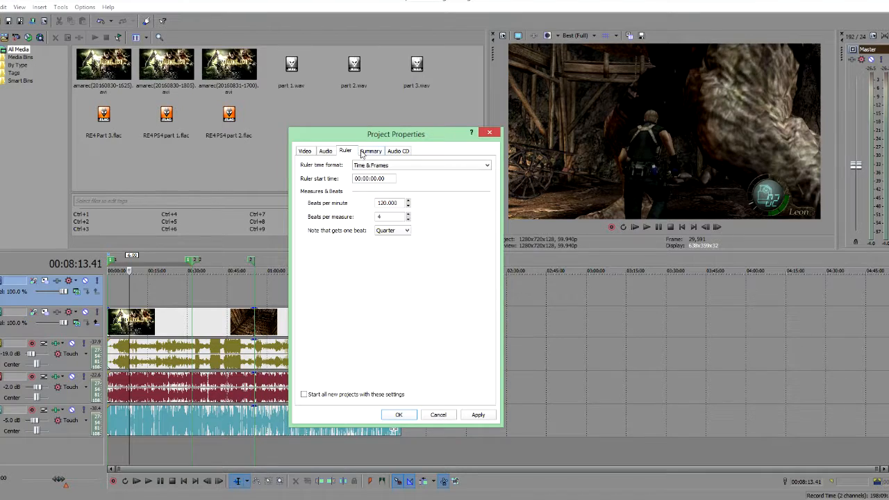
pyautogui.click(371, 154)
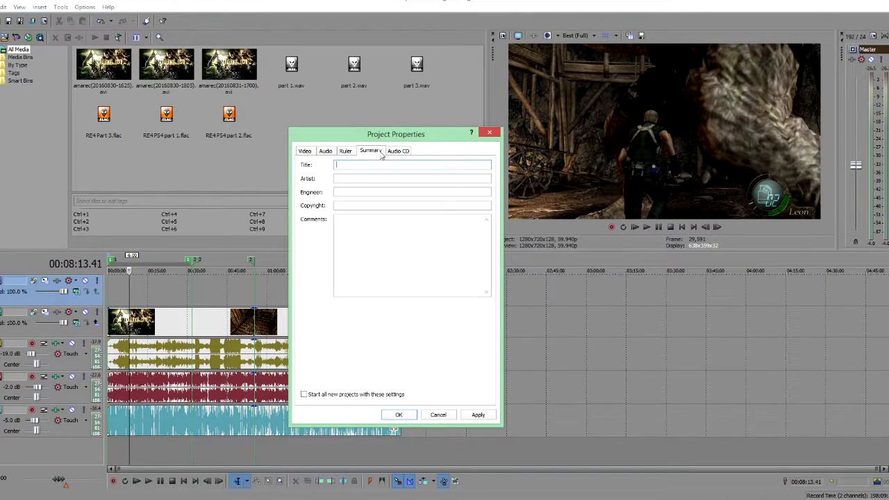
pyautogui.click(393, 153)
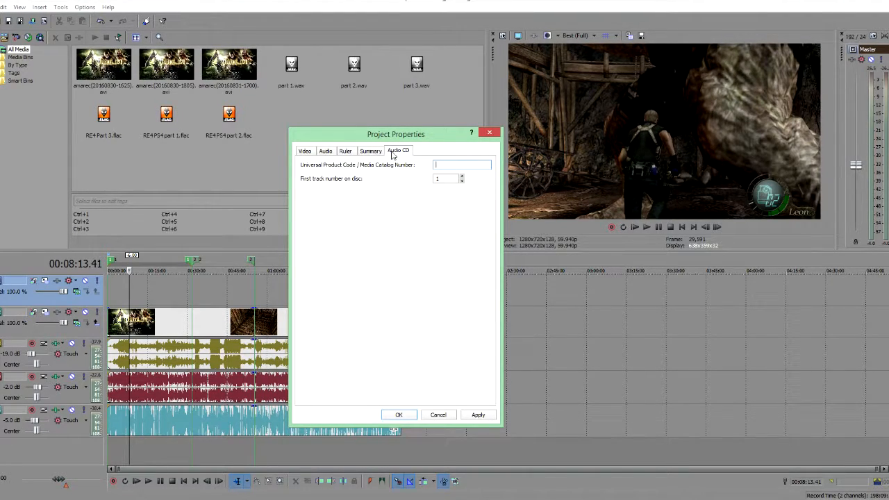
pyautogui.click(318, 155)
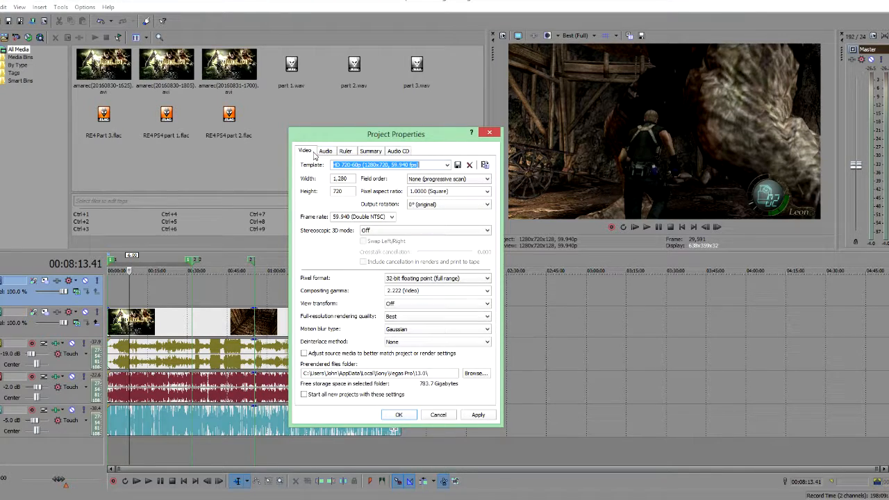
pyautogui.click(439, 415)
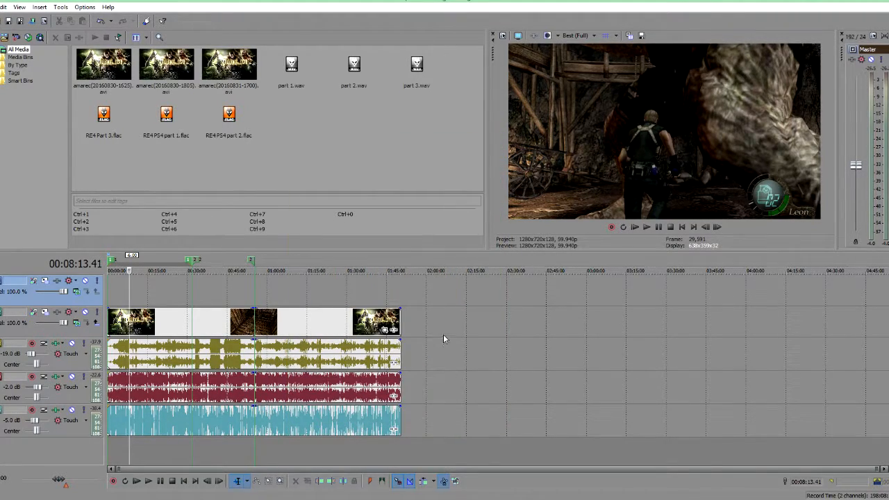
pyautogui.click(0, 7)
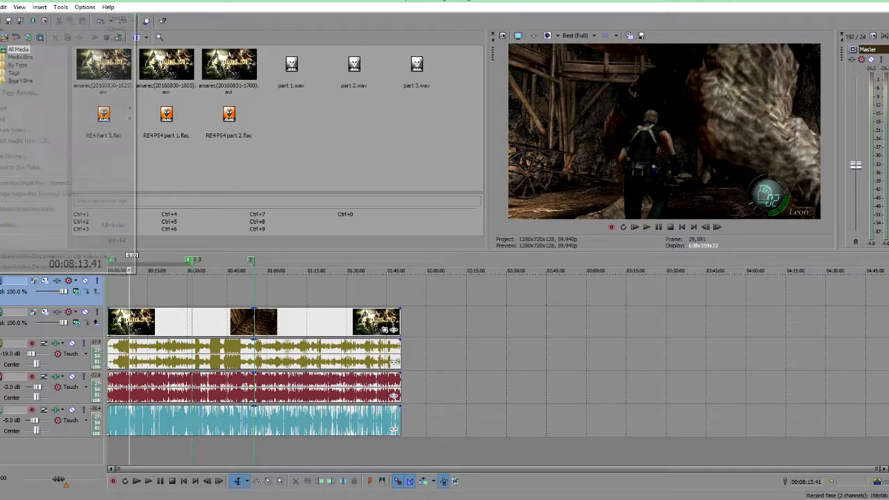
pyautogui.click(302, 137)
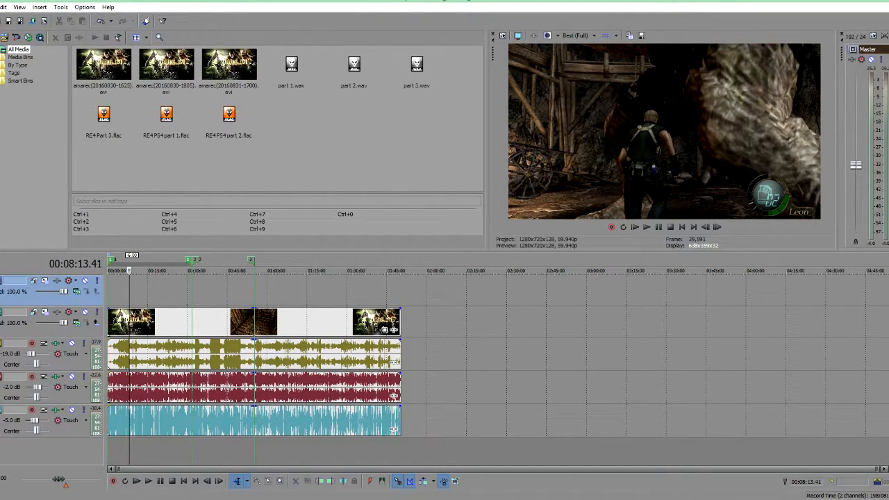
pyautogui.click(0, 7)
pyautogui.click(2, 57)
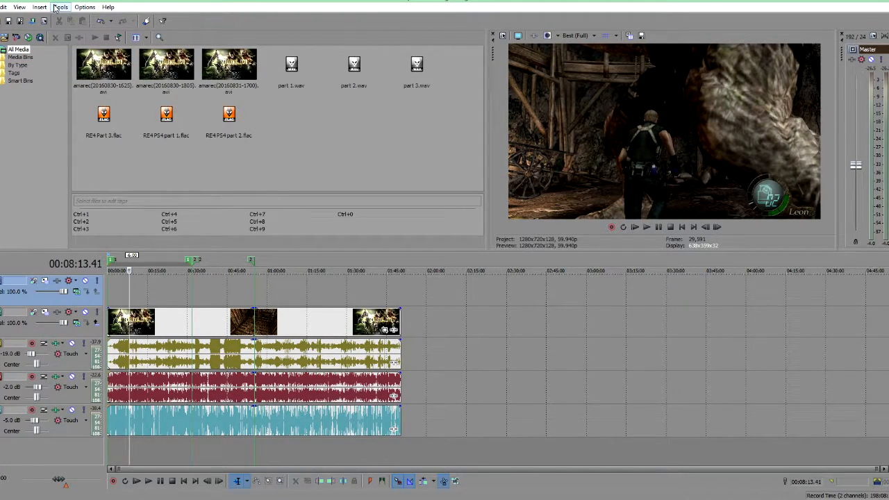
# Step: Select the last stretch of the timeline from about 01:38:01 to the end as the loop region and open Render As
pyautogui.moveTo(401, 449); pyautogui.dragTo(368, 448)
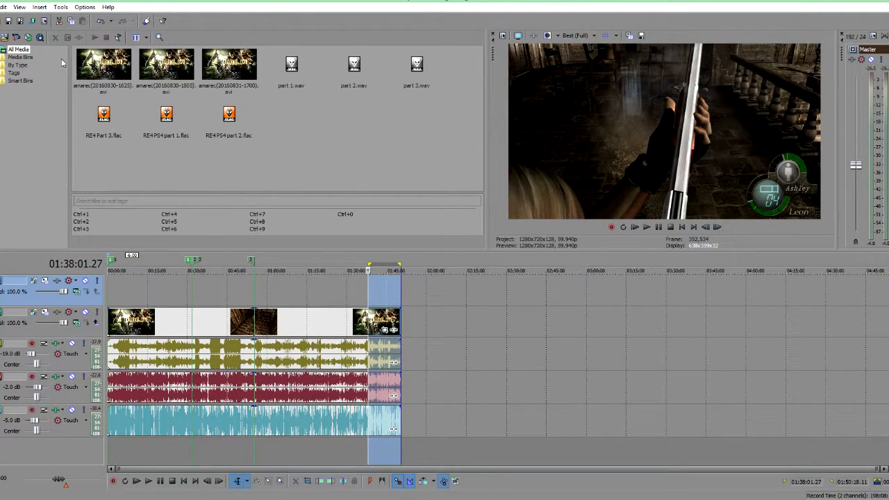
pyautogui.click(0, 7)
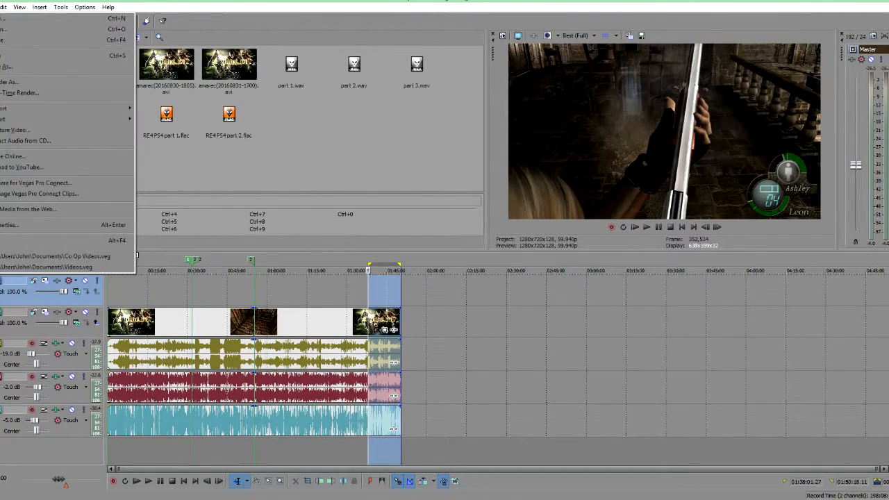
pyautogui.click(8, 82)
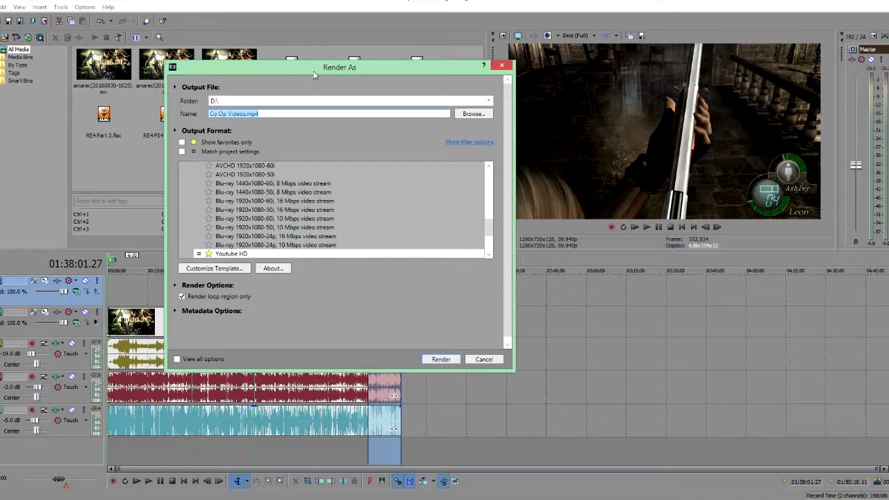
pyautogui.moveTo(316, 69); pyautogui.dragTo(443, 128)
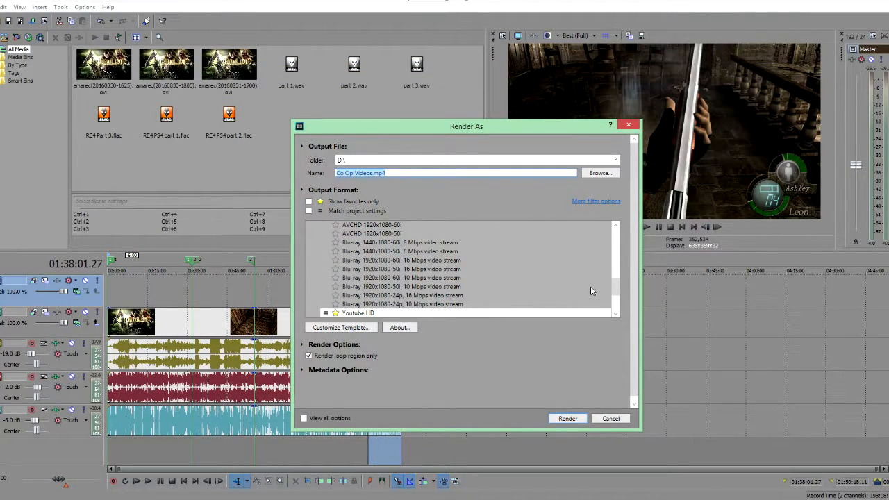
# Step: Choose the Sony AVC/MVC Internet 1920x1080-30p template and open its customization
pyautogui.click(619, 288)
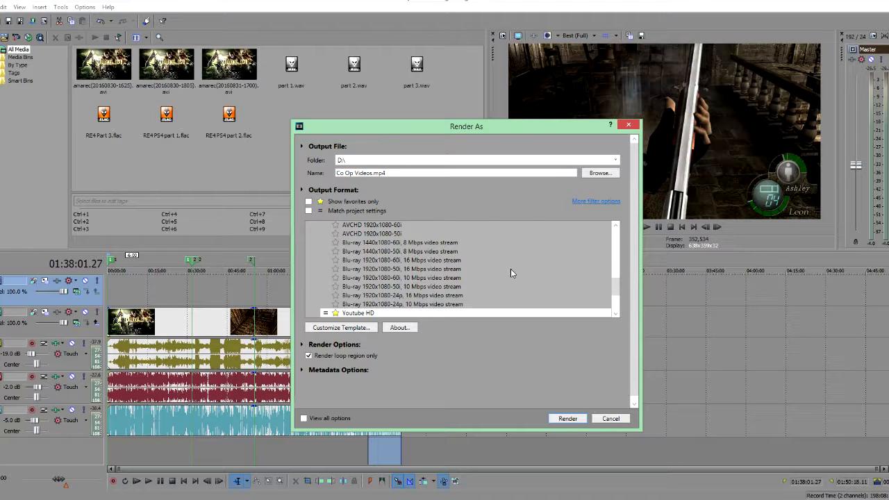
pyautogui.moveTo(613, 284); pyautogui.dragTo(610, 250)
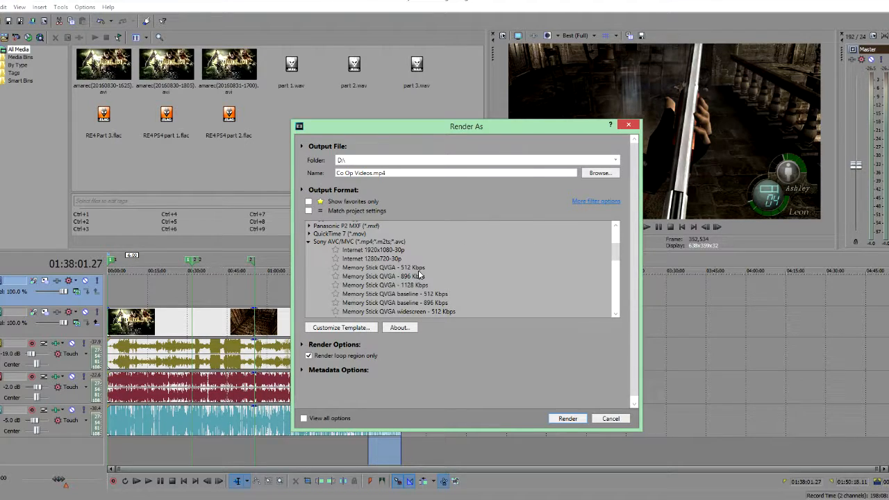
pyautogui.click(367, 251)
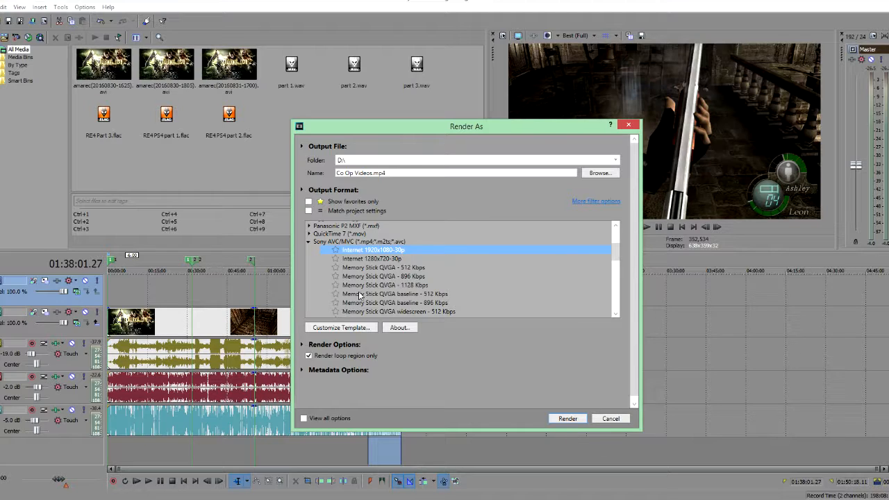
pyautogui.click(347, 328)
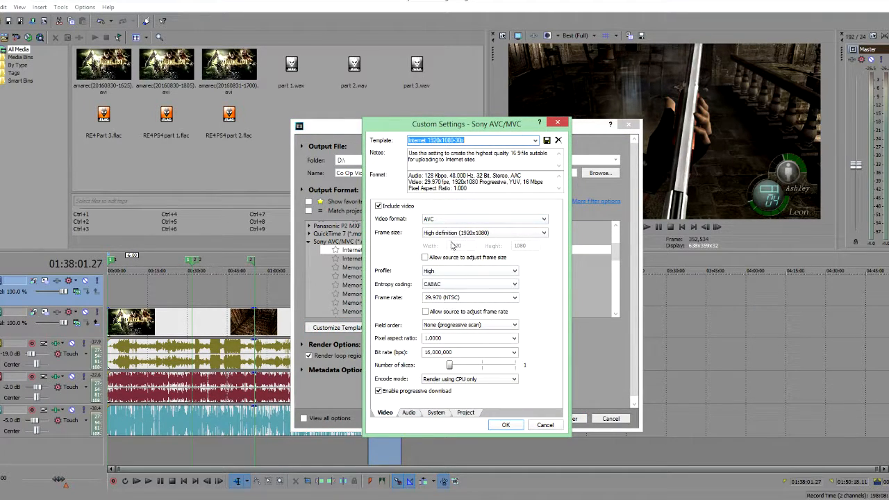
# Step: Set the template's audio sample rate to 48,000 Hz and bit rate to 256,000 bps, then cancel
pyautogui.click(409, 412)
pyautogui.click(459, 231)
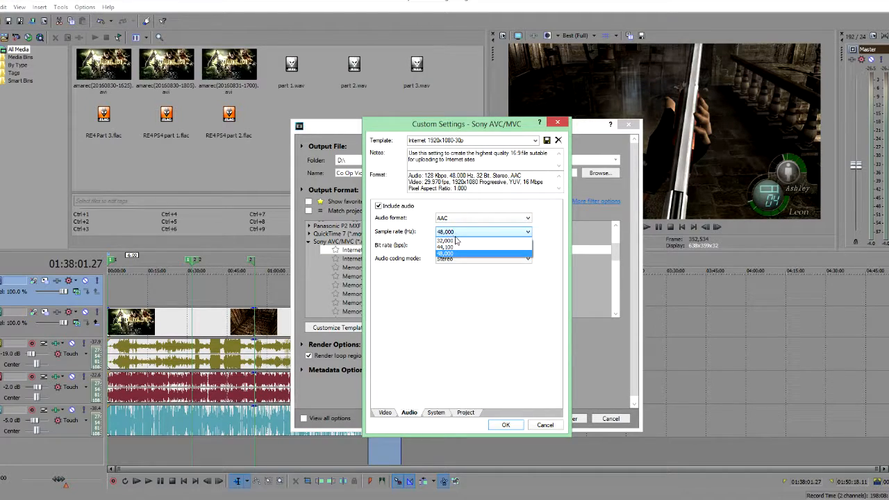
pyautogui.click(458, 245)
pyautogui.click(458, 245)
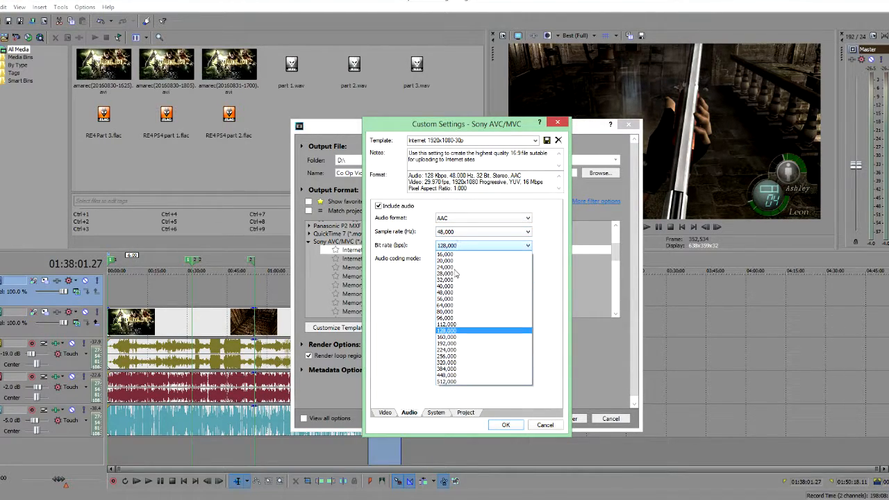
pyautogui.click(456, 357)
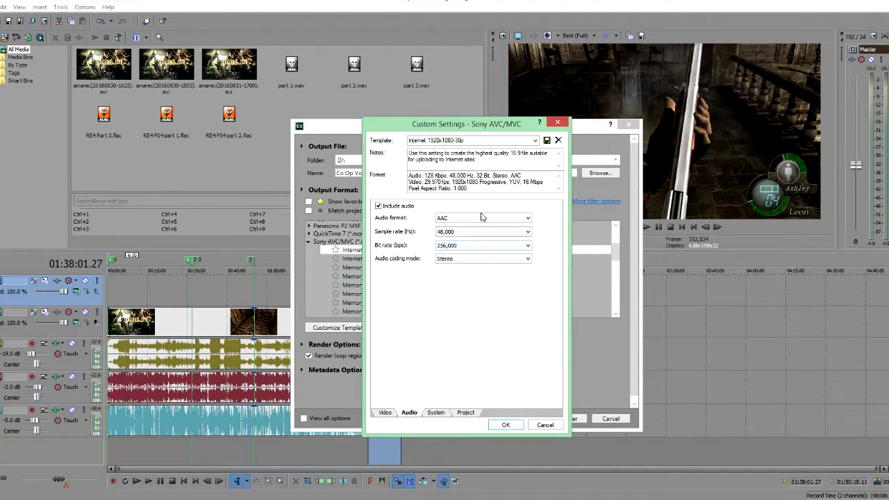
pyautogui.click(546, 426)
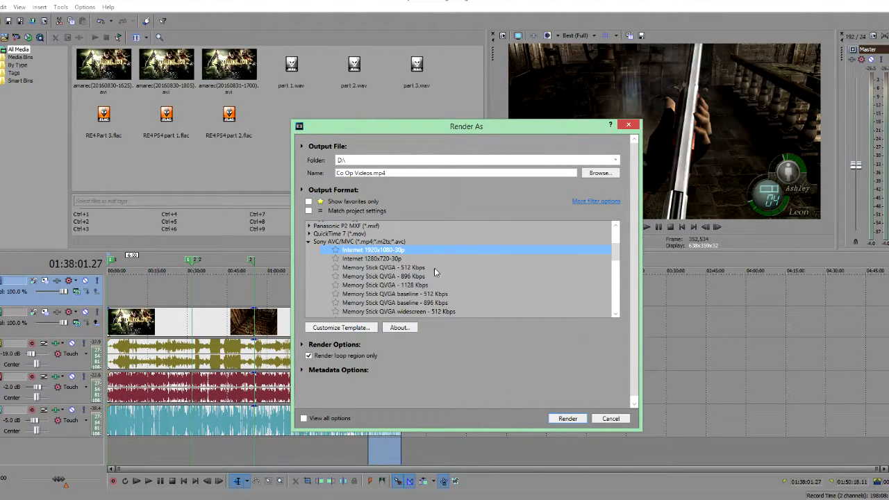
# Step: Select the Blu-ray 1920x1080-24p, 10 Mbps video stream output format
pyautogui.scroll(-10, 491, 281)
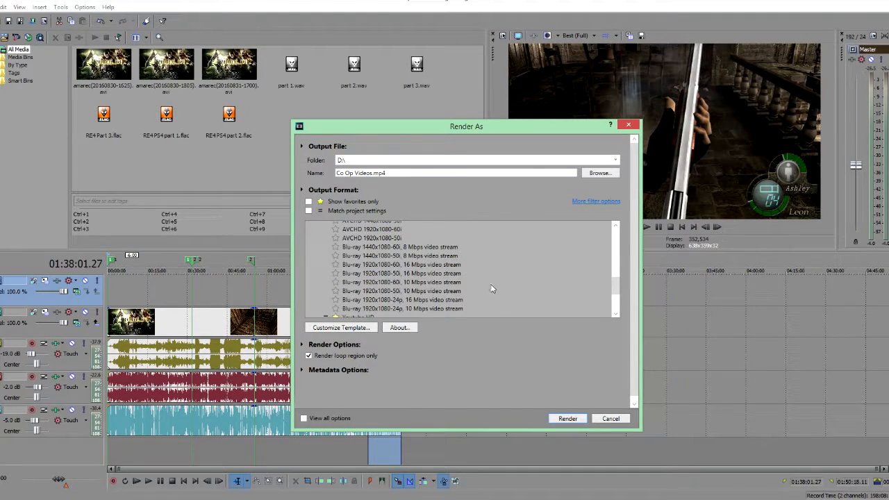
pyautogui.scroll(10, 447, 273)
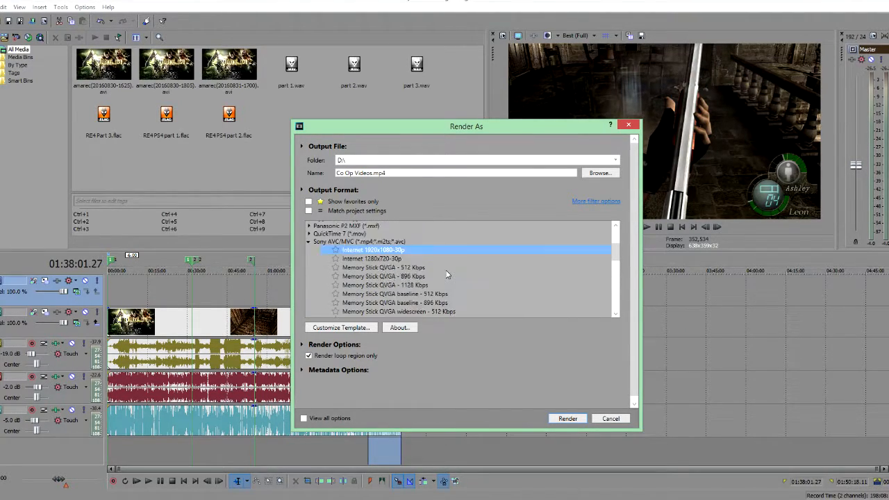
pyautogui.scroll(2, 447, 273)
pyautogui.scroll(-5, 446, 273)
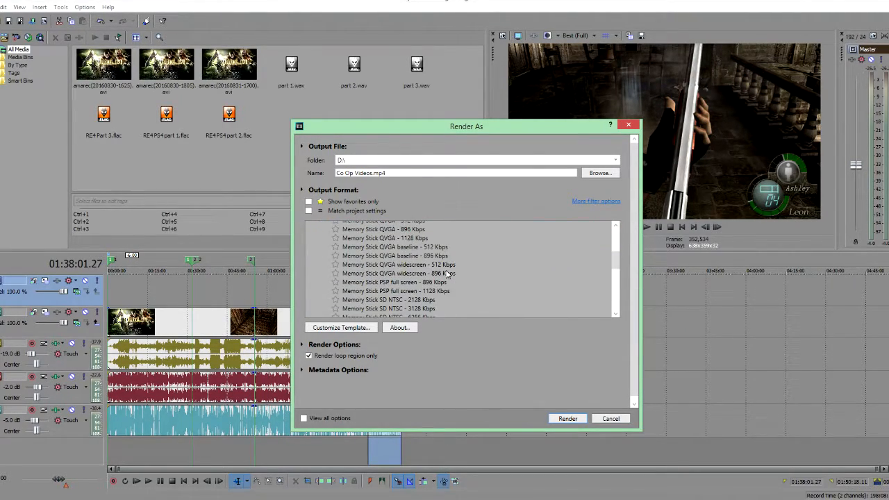
pyautogui.scroll(-4, 447, 275)
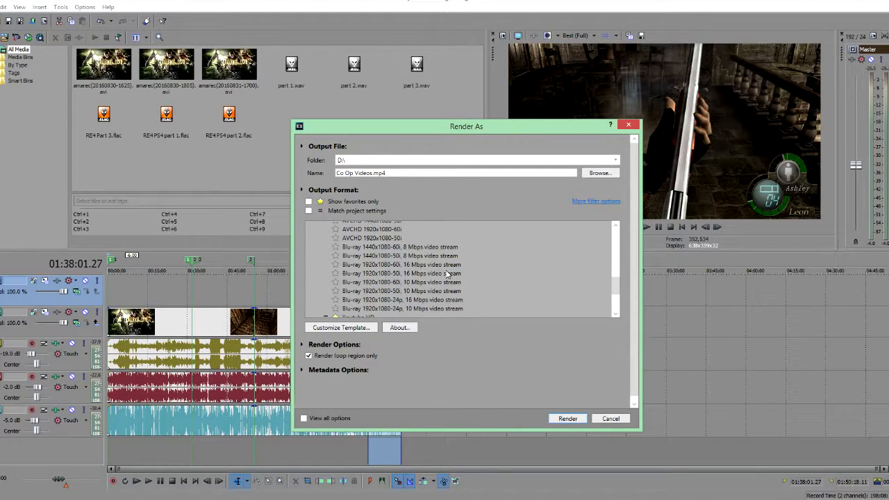
pyautogui.scroll(-2, 447, 274)
pyautogui.click(346, 264)
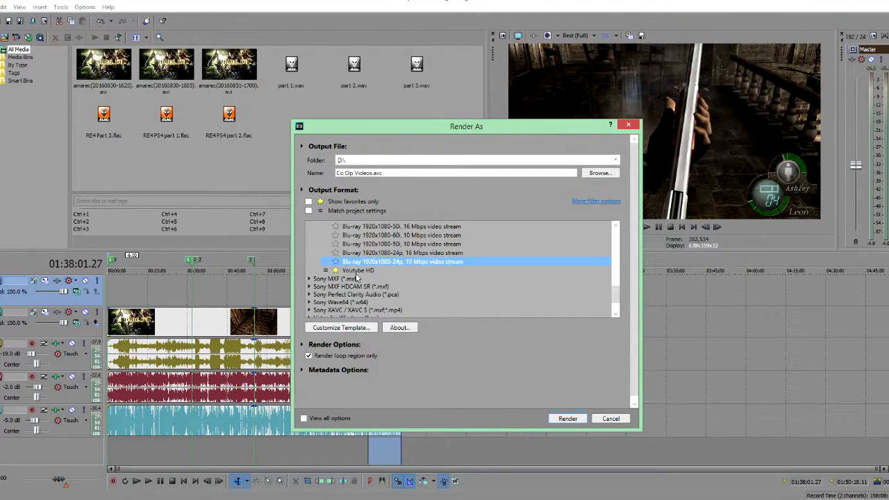
# Step: Choose the Youtube HD template, open its customization, and review the video settings such as format, bit rate and encode mode
pyautogui.click(355, 271)
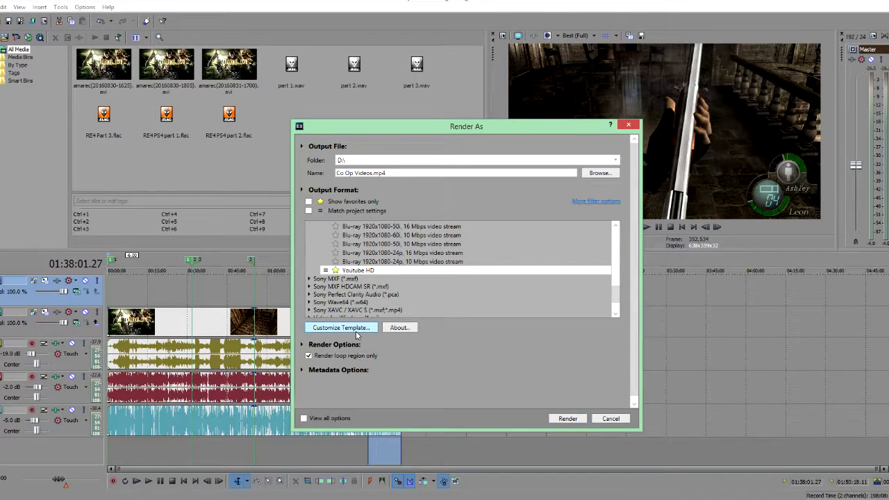
pyautogui.click(340, 327)
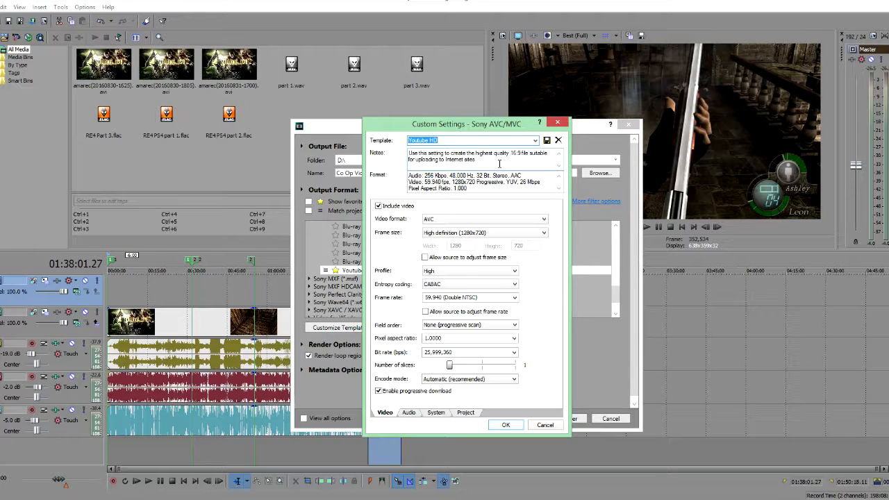
pyautogui.click(445, 219)
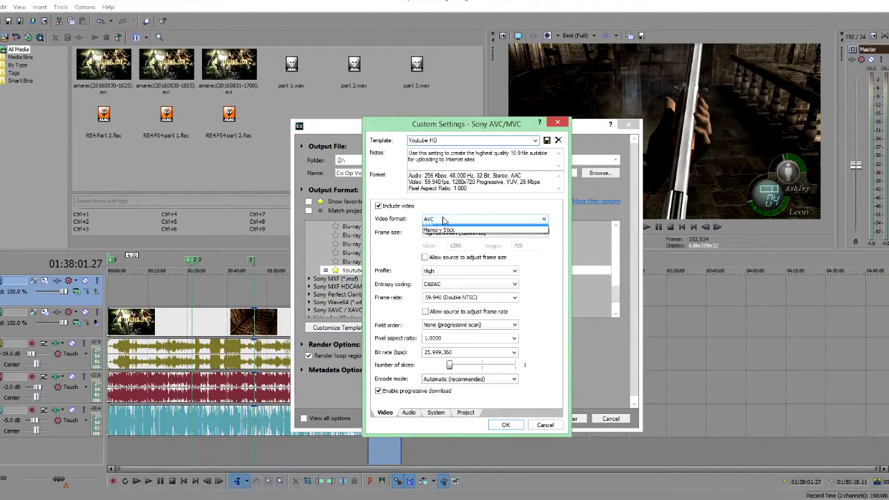
pyautogui.click(451, 221)
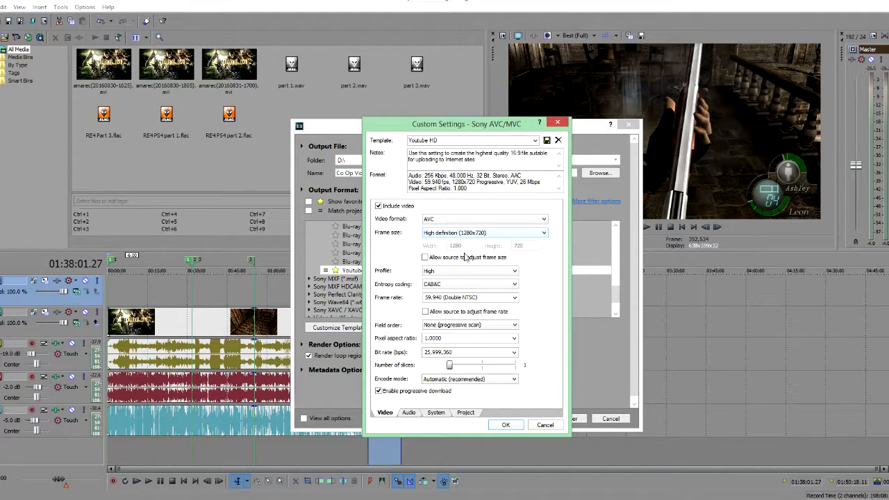
pyautogui.click(451, 286)
pyautogui.click(482, 295)
pyautogui.click(514, 339)
pyautogui.click(490, 338)
pyautogui.click(514, 353)
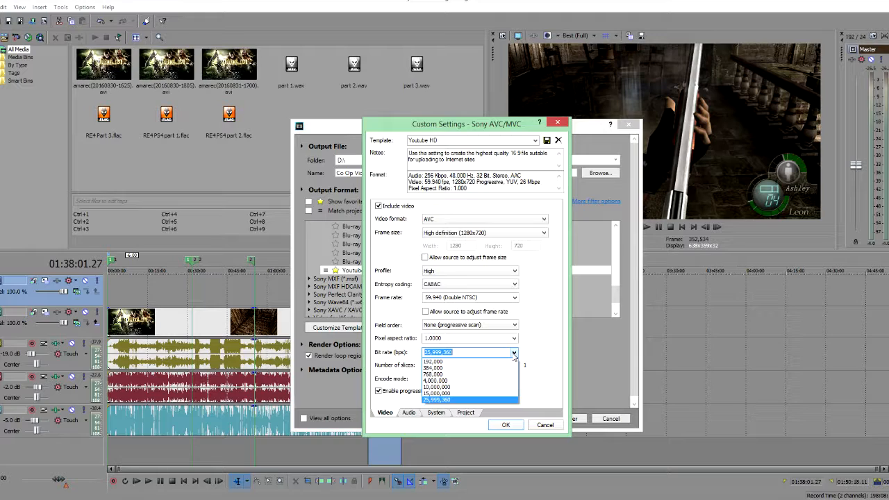
pyautogui.click(514, 353)
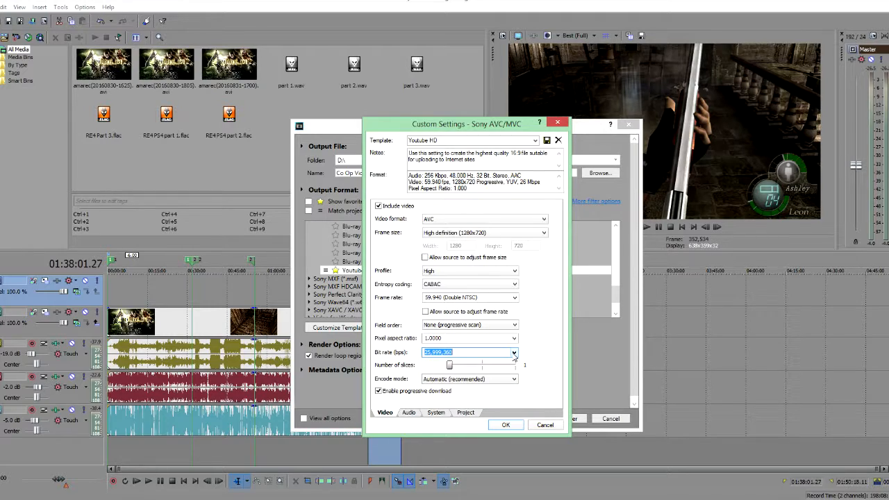
pyautogui.click(465, 381)
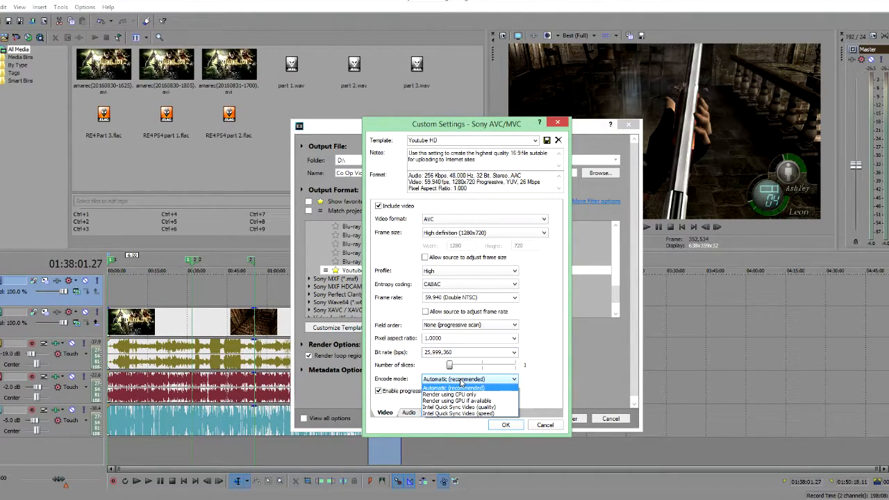
pyautogui.click(463, 385)
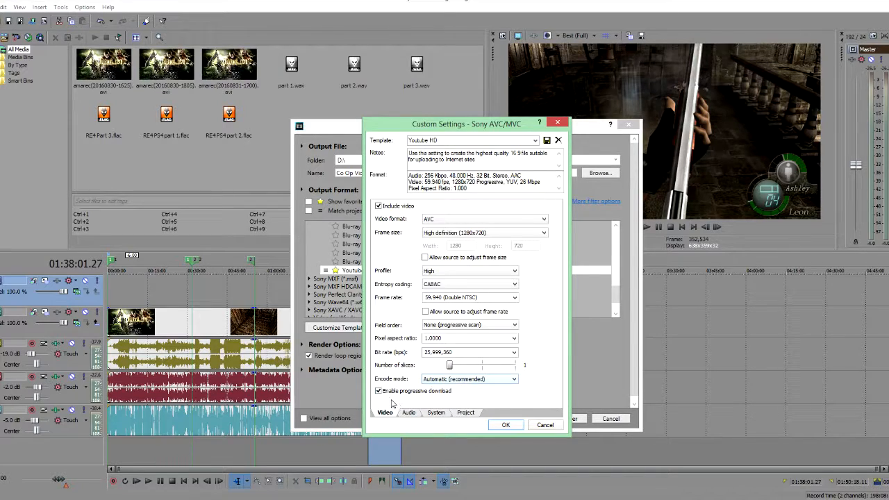
# Step: Review the template's audio settings: format, sample rate, bit rate and coding mode, and the system settings
pyautogui.click(408, 414)
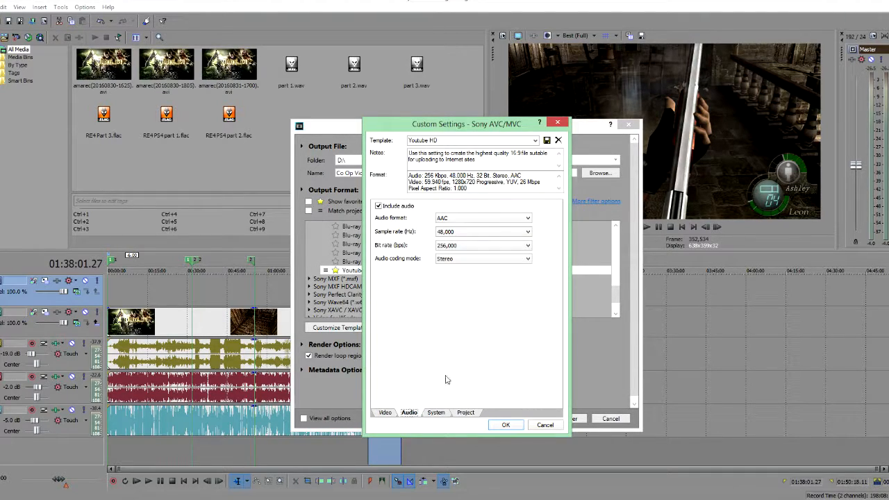
pyautogui.click(457, 219)
pyautogui.click(446, 228)
pyautogui.click(458, 235)
pyautogui.click(460, 238)
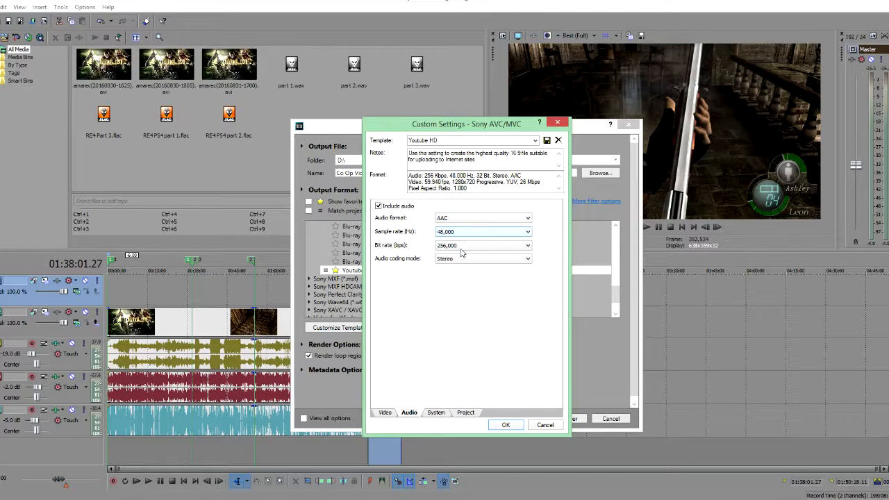
pyautogui.click(457, 247)
pyautogui.click(458, 247)
pyautogui.click(436, 413)
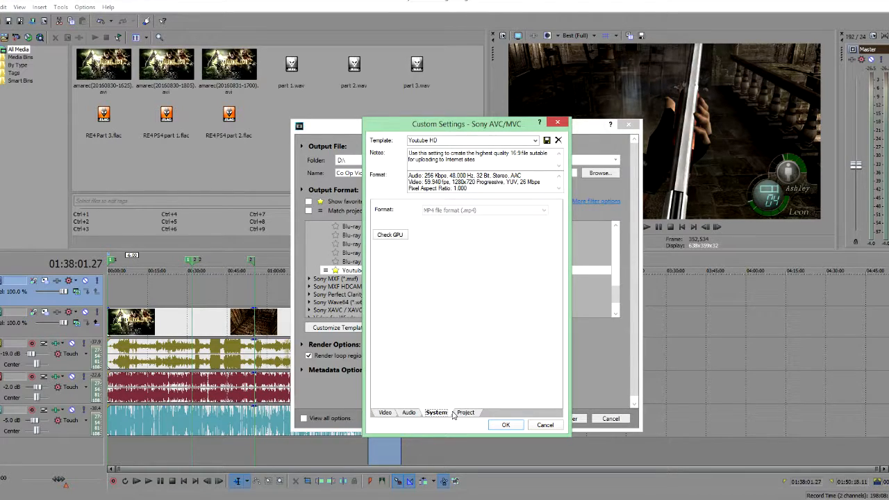
# Step: Review the template's project settings for video rendering quality, stereoscopic 3D mode and color space
pyautogui.click(464, 412)
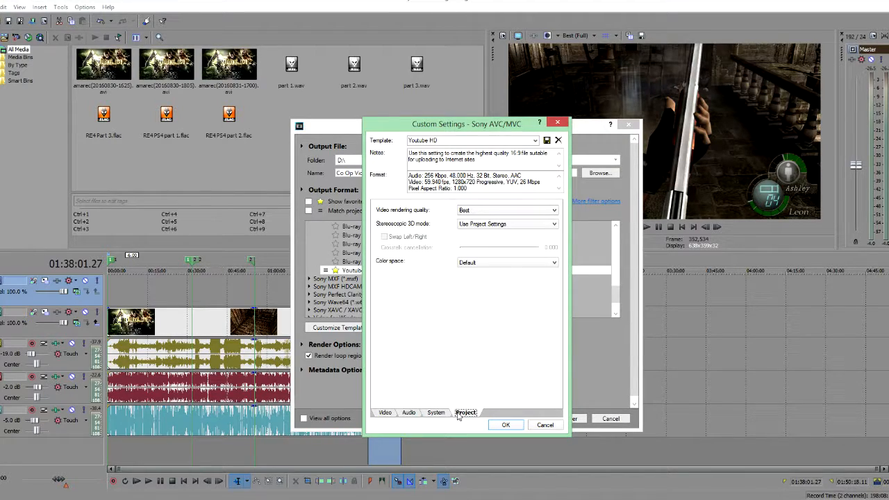
pyautogui.click(504, 211)
pyautogui.click(503, 210)
pyautogui.click(530, 225)
pyautogui.click(530, 226)
pyautogui.click(495, 263)
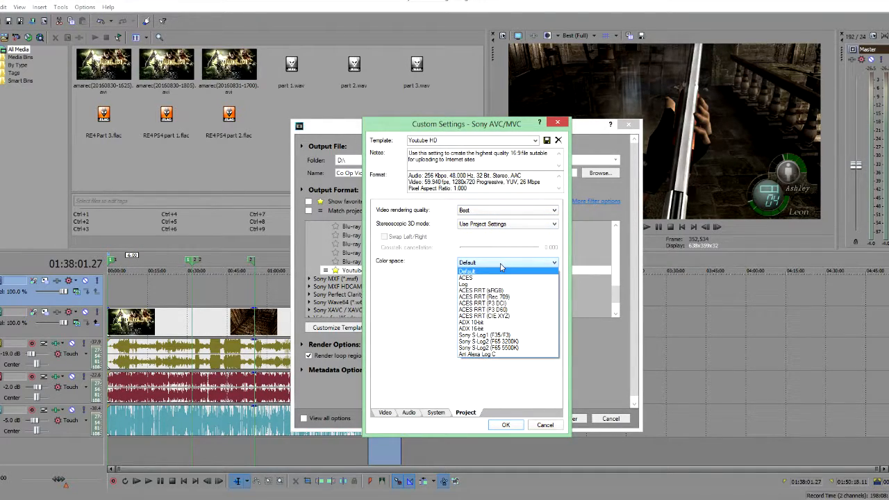
pyautogui.click(501, 269)
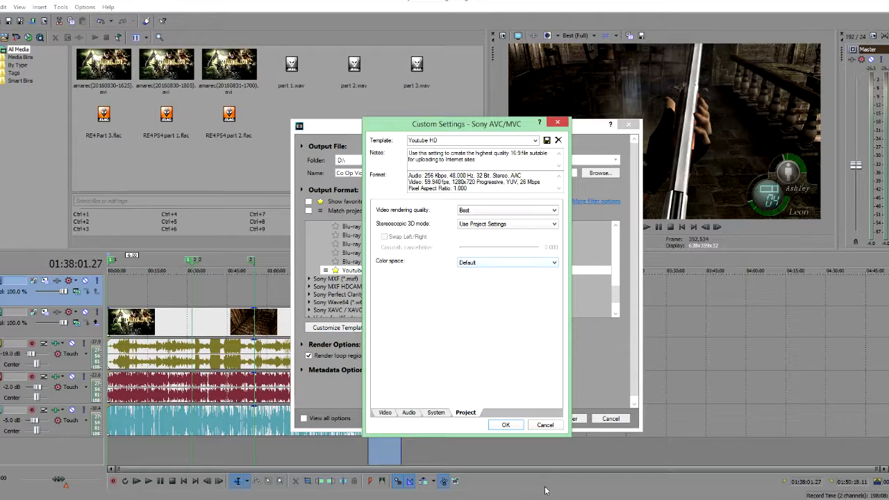
# Step: Revisit the video and audio settings, then cancel both the custom settings and the Render As dialogs
pyautogui.click(385, 412)
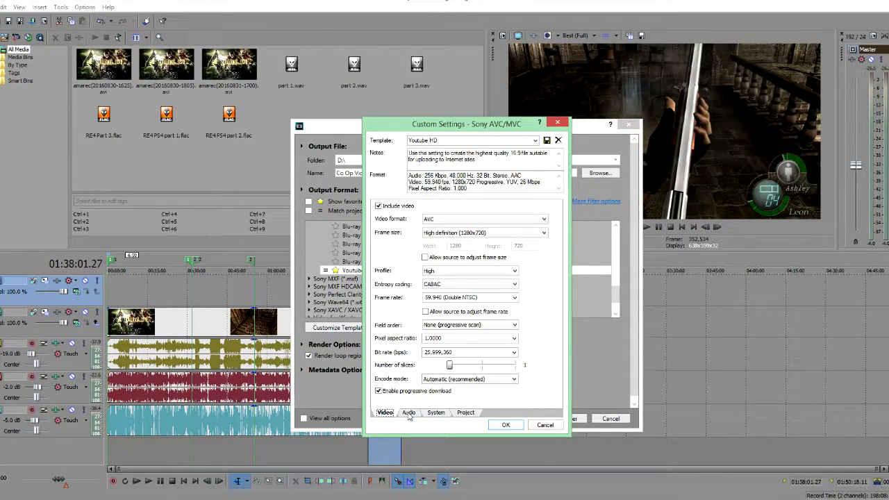
pyautogui.click(408, 414)
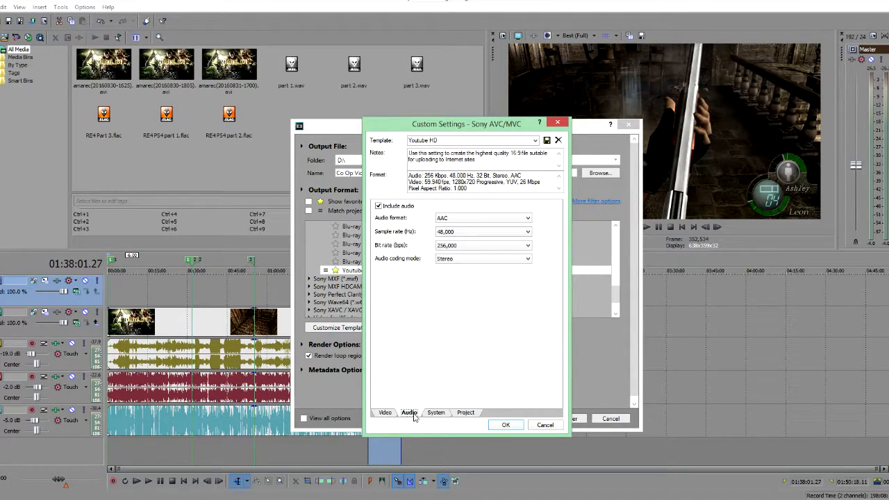
pyautogui.click(433, 413)
pyautogui.click(386, 415)
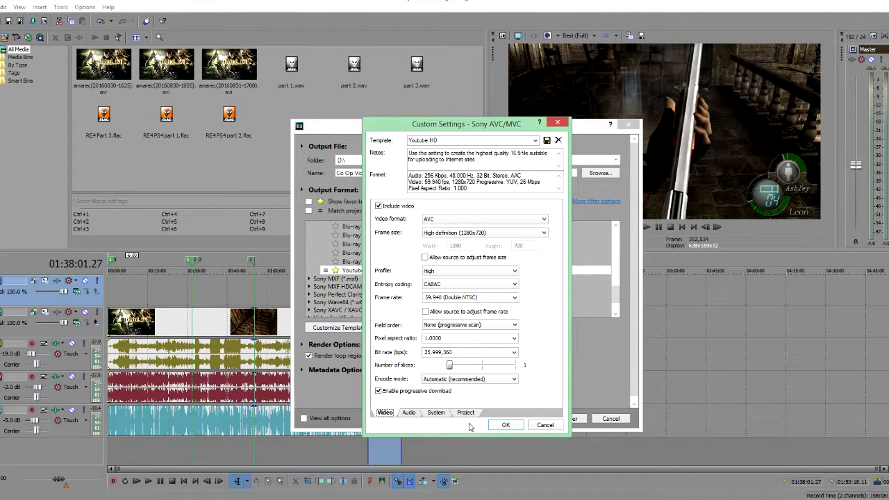
pyautogui.click(543, 425)
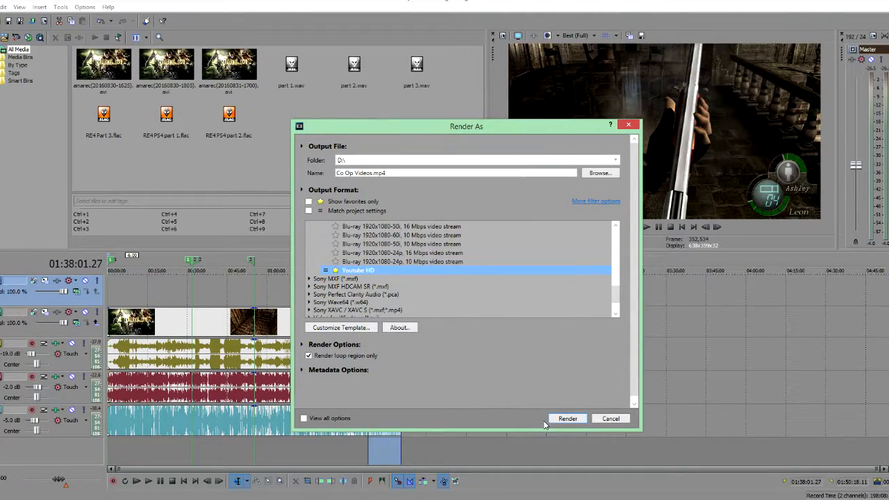
pyautogui.click(611, 418)
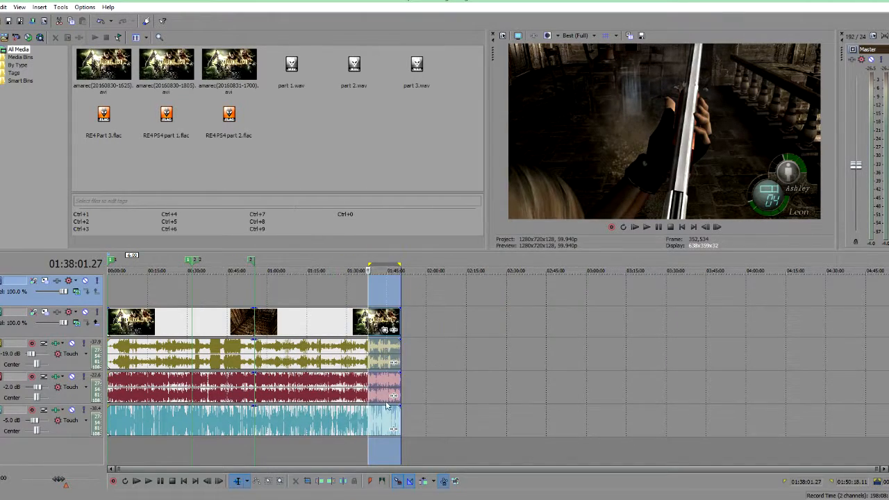
# Step: Undo the split of the events at the cursor near 01:08:30 on the timeline
pyautogui.click(297, 453)
pyautogui.click(284, 460)
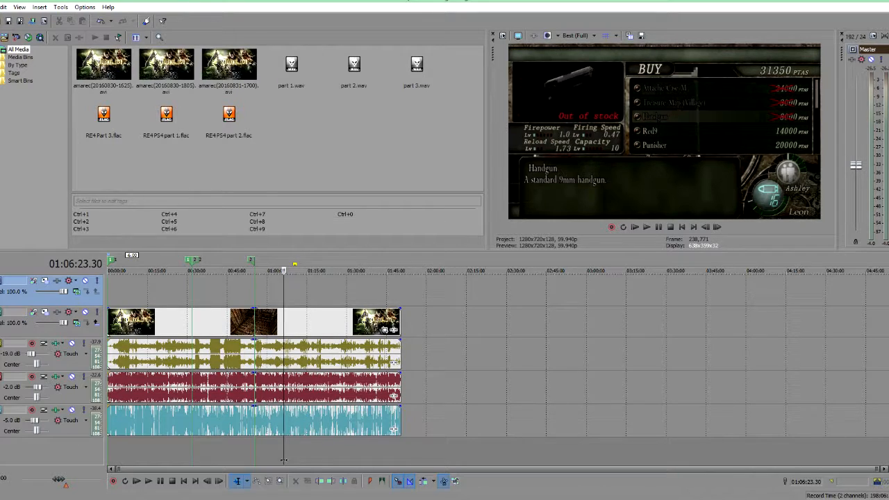
pyautogui.scroll(3, 305, 455)
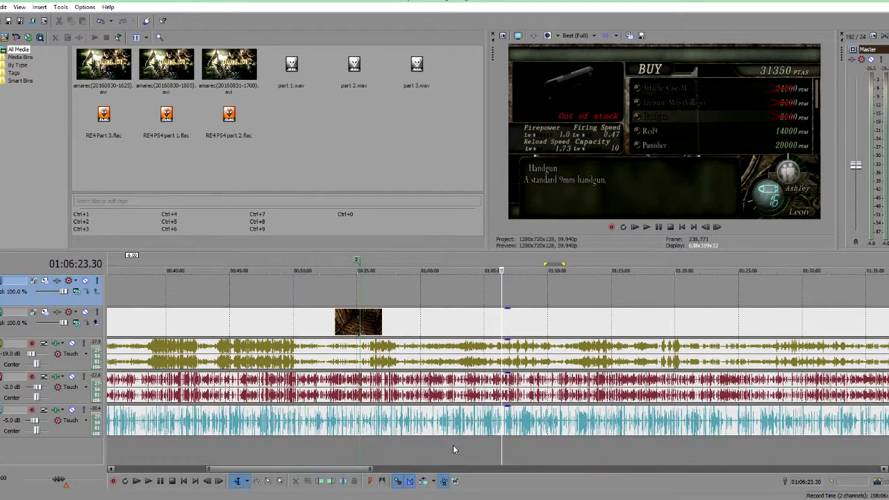
pyautogui.click(529, 450)
pyautogui.scroll(-5, 266, 441)
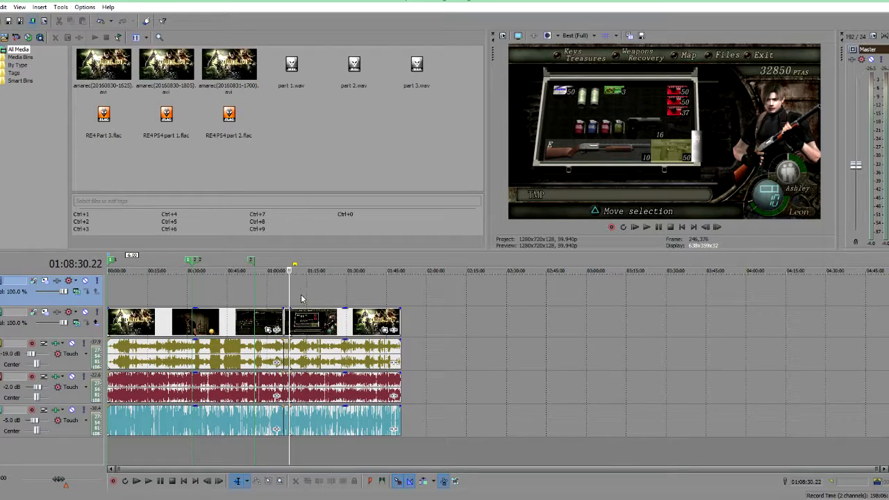
pyautogui.click(3, 7)
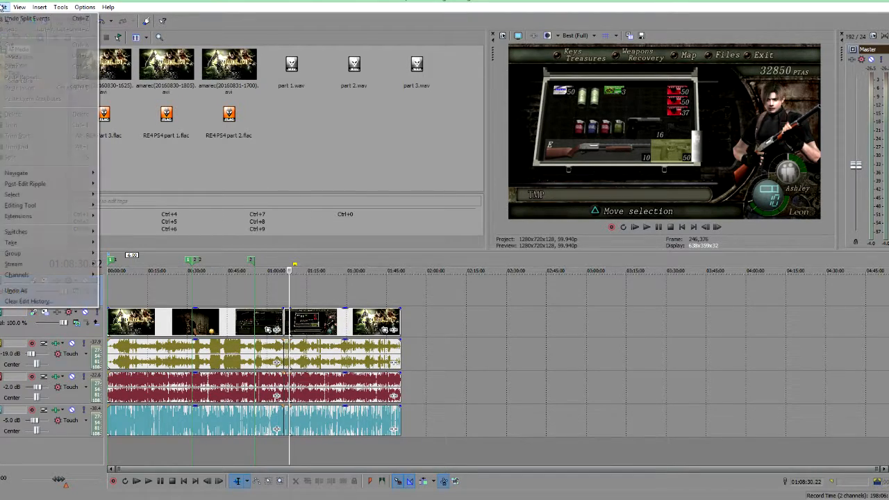
pyautogui.click(24, 21)
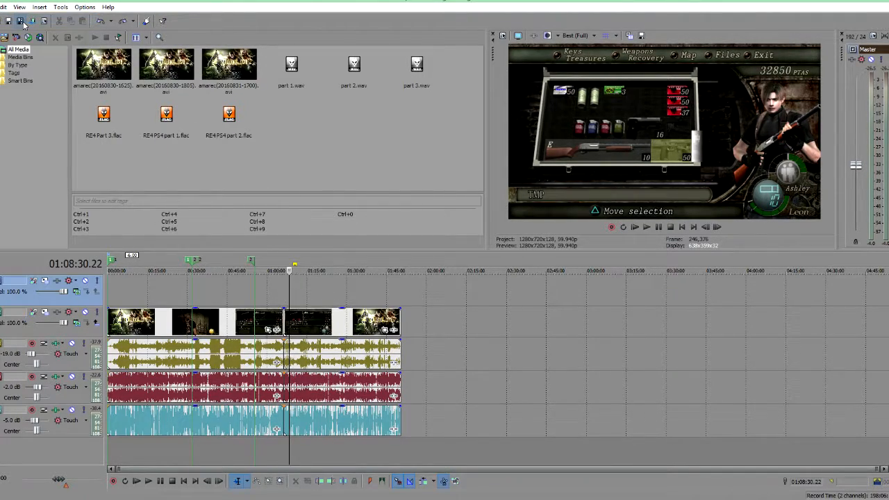
pyautogui.hotkey('ctrl', 'z')
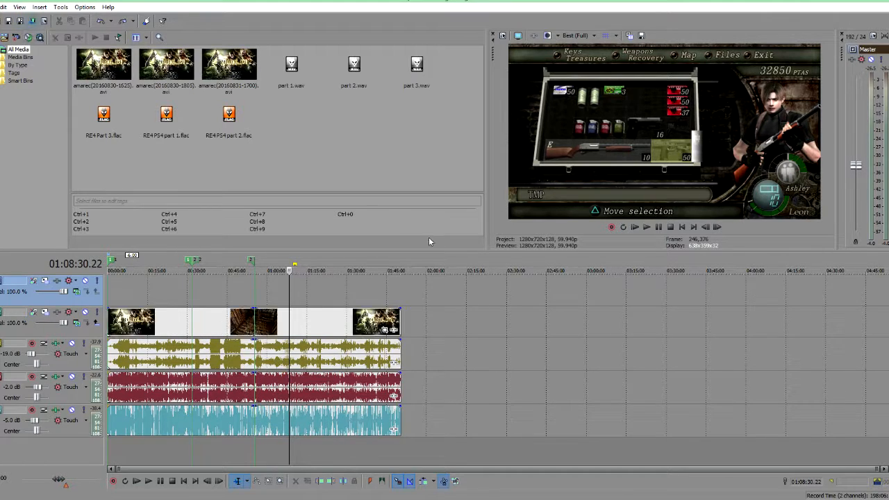
# Step: Split all tracks at about 00:31:48 and move the later events right to open a gap
pyautogui.scroll(3, 472, 336)
pyautogui.scroll(-3, 469, 351)
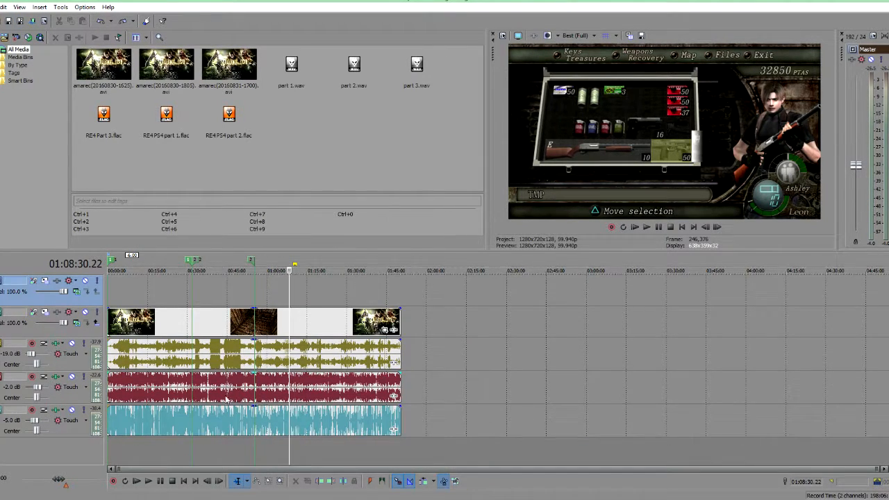
pyautogui.click(191, 453)
pyautogui.scroll(4, 260, 434)
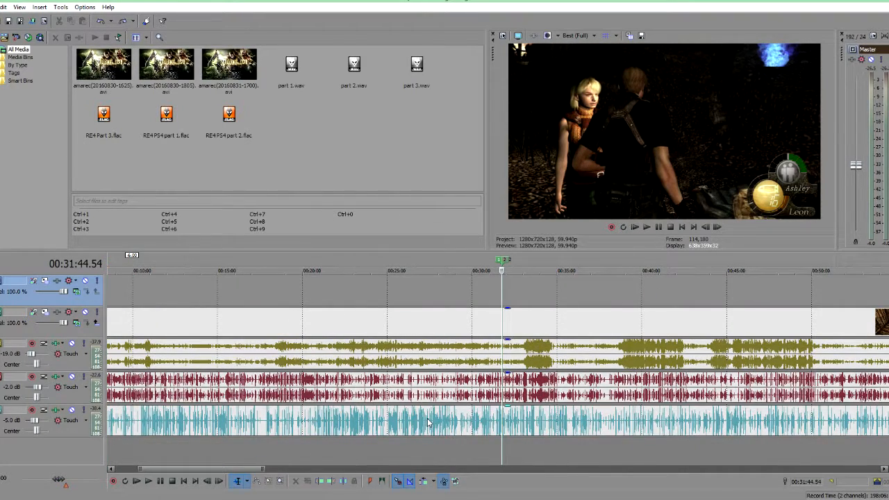
pyautogui.scroll(5, 445, 421)
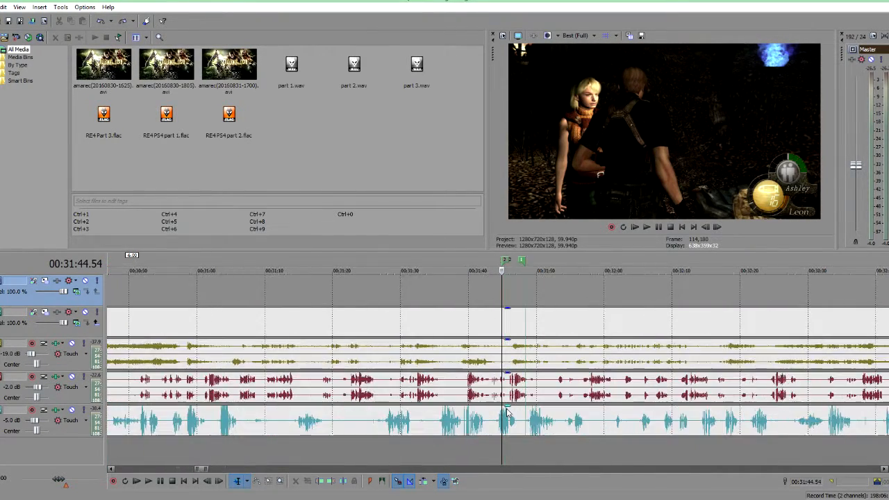
pyautogui.click(534, 450)
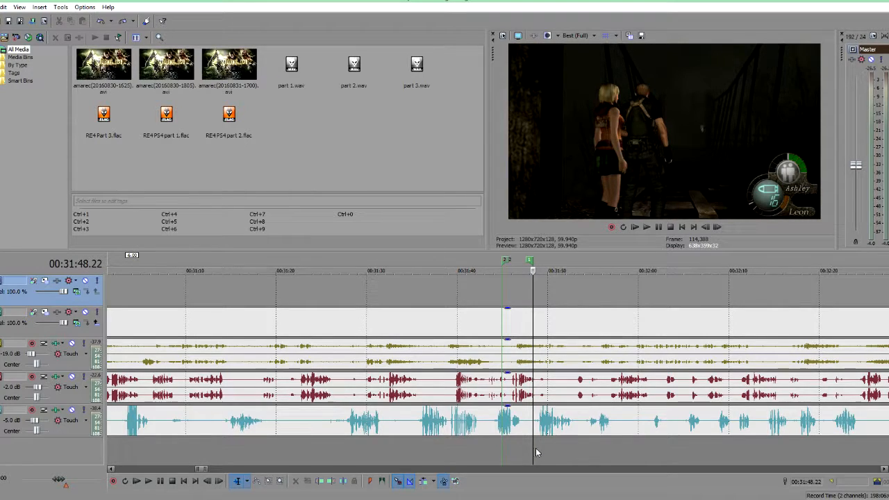
pyautogui.scroll(-4, 543, 422)
pyautogui.scroll(-4, 534, 419)
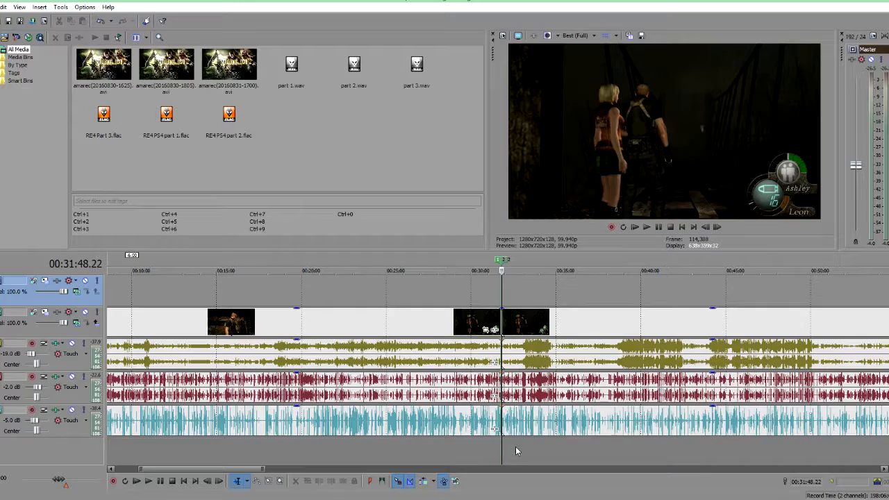
pyautogui.scroll(-3, 512, 434)
pyautogui.scroll(5, 512, 435)
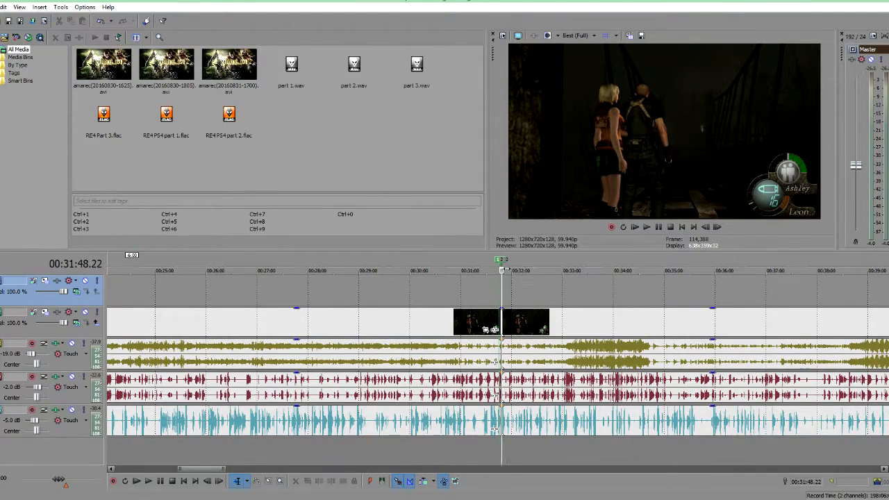
pyautogui.scroll(-6, 371, 394)
pyautogui.moveTo(349, 435); pyautogui.dragTo(378, 437)
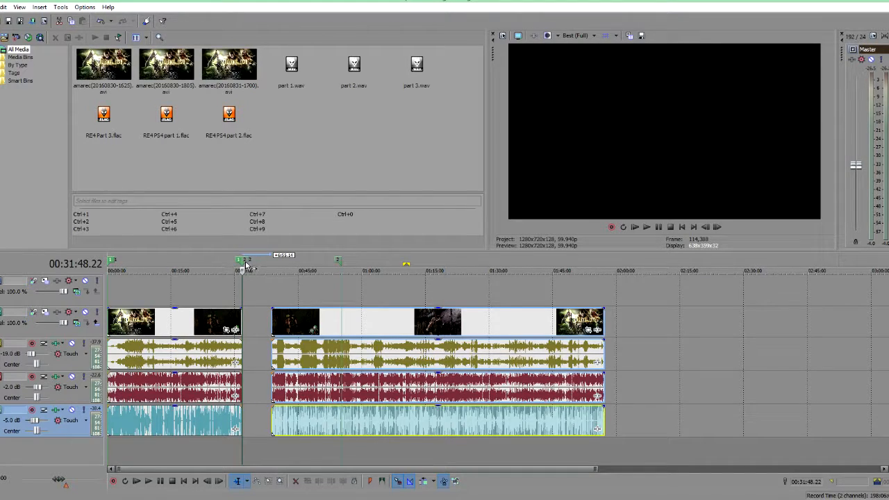
# Step: Split the moved events at about 00:55:16 and shift the remainder to start near 01:58
pyautogui.moveTo(244, 262); pyautogui.dragTo(273, 261)
pyautogui.click(343, 299)
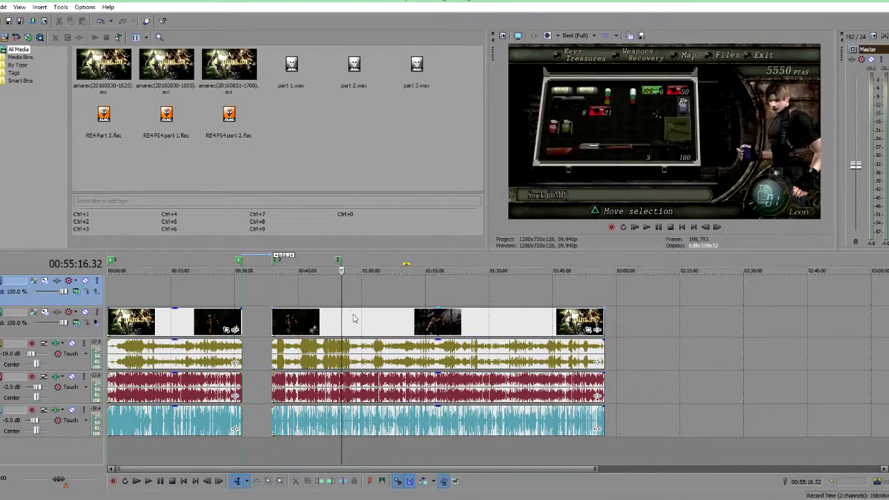
pyautogui.press('s')
pyautogui.moveTo(366, 425); pyautogui.dragTo(631, 425)
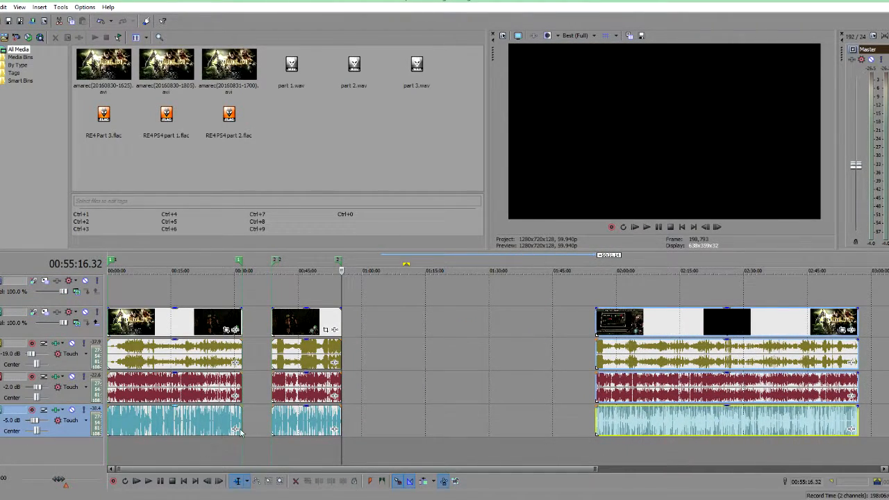
# Step: Move the segment between the two splits later so it starts at about 01:23:08
pyautogui.moveTo(296, 420); pyautogui.dragTo(388, 419)
pyautogui.moveTo(437, 443); pyautogui.dragTo(362, 437)
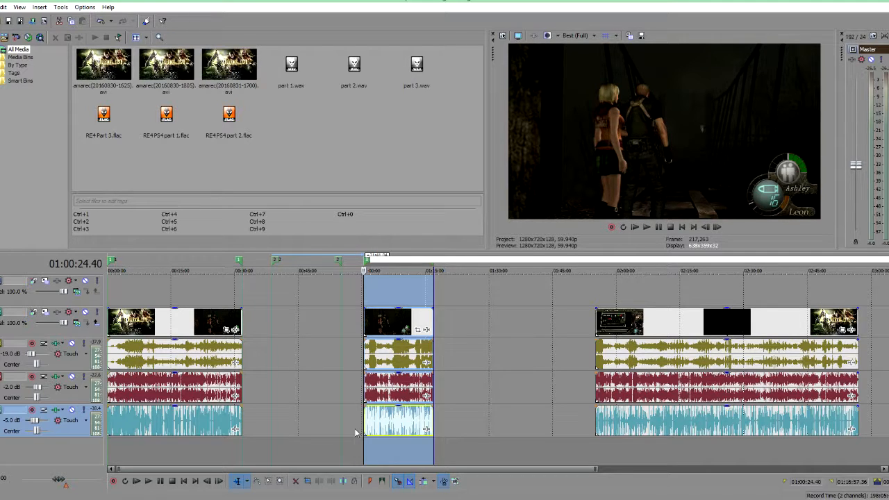
pyautogui.click(484, 420)
pyautogui.moveTo(397, 422); pyautogui.dragTo(530, 448)
pyautogui.click(459, 446)
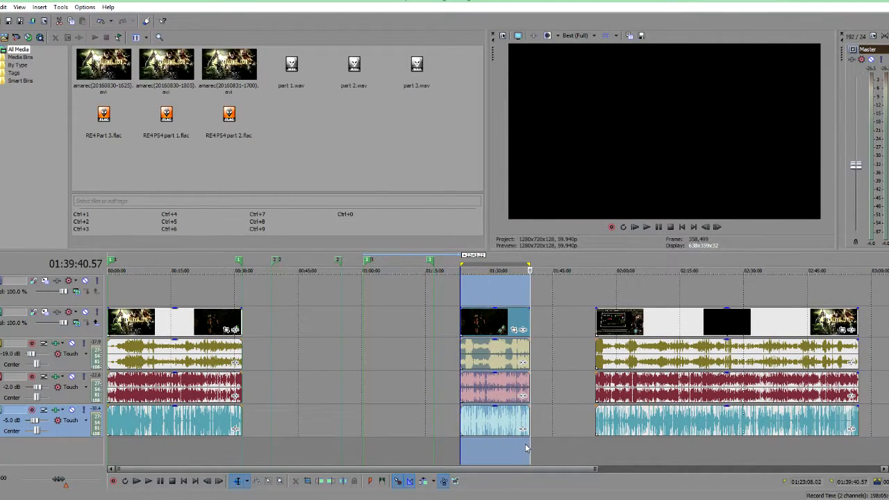
# Step: Move the split segment to start at about 00:38 and the remaining events to start near 01:00
pyautogui.click(555, 409)
pyautogui.moveTo(497, 429); pyautogui.dragTo(312, 434)
pyautogui.moveTo(653, 425); pyautogui.dragTo(411, 428)
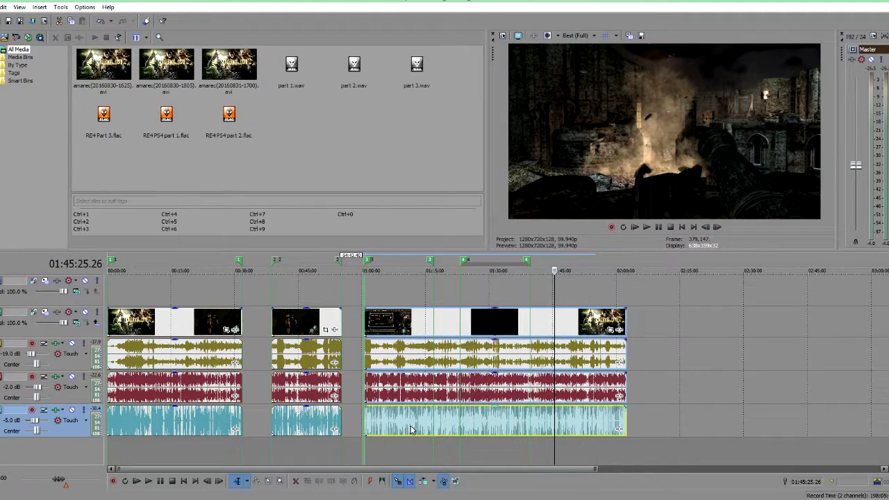
# Step: Split the later events at about 01:16:57 and move the remainder right to start near 01:22
pyautogui.click(431, 443)
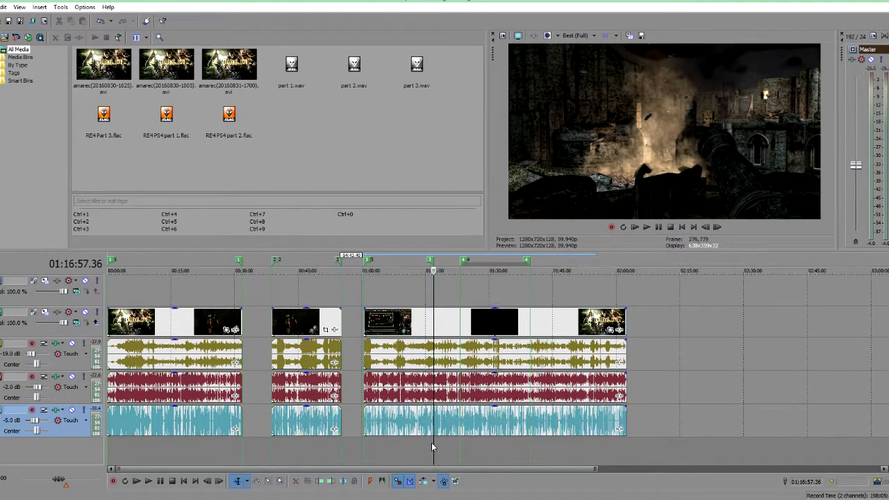
pyautogui.press('s')
pyautogui.moveTo(458, 426); pyautogui.dragTo(498, 431)
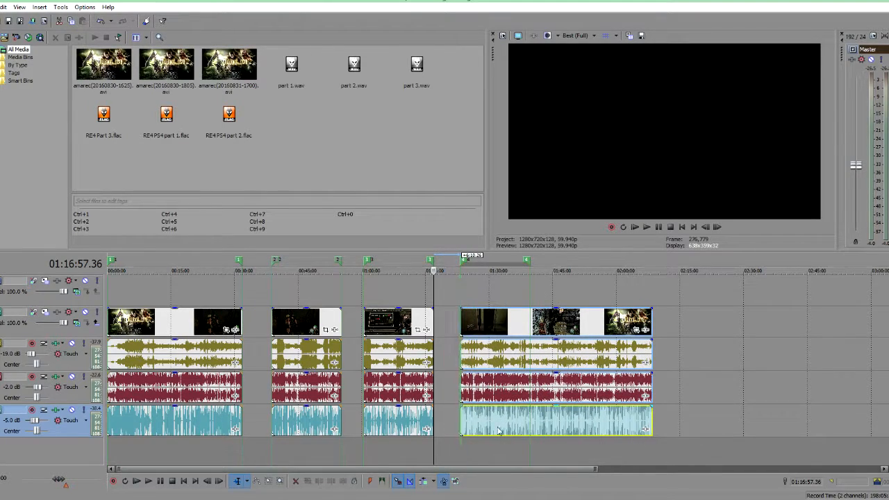
# Step: Split the moved events at about 01:39:40 and shift the remainder right to start near 01:44
pyautogui.click(528, 449)
pyautogui.press('s')
pyautogui.moveTo(560, 428); pyautogui.dragTo(585, 429)
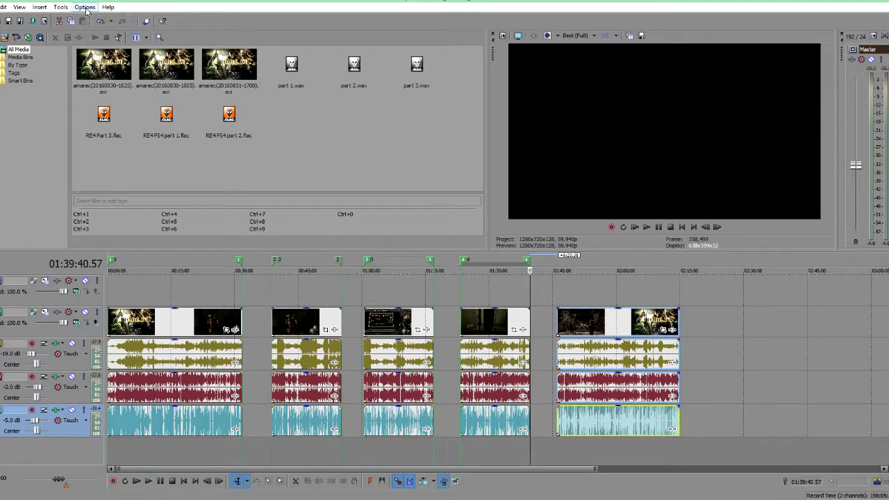
# Step: Open the Batch Render script, expand Sony AVC/MVC, and browse the base file name to the D:\RE4 Remaster folder, then cancel
pyautogui.click(62, 10)
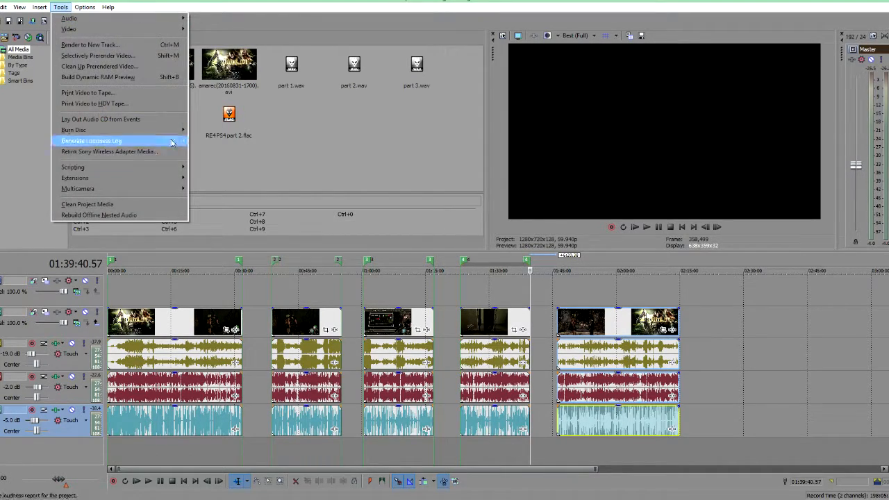
pyautogui.moveTo(107, 168)
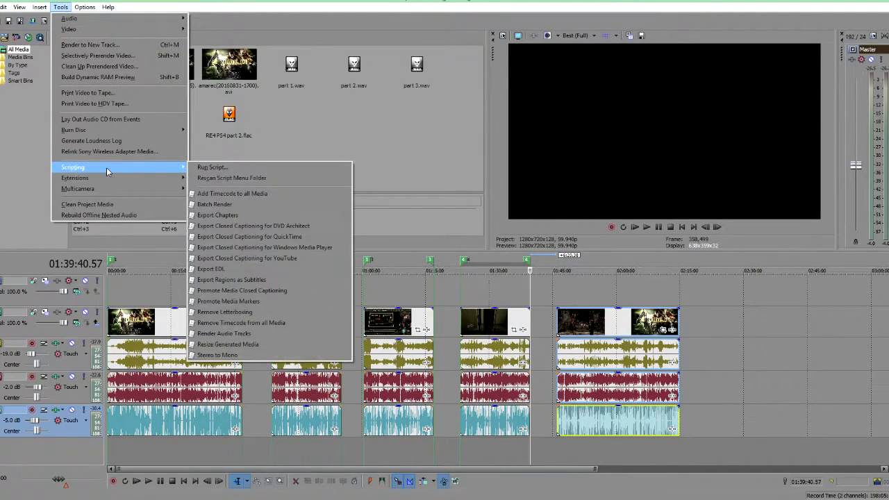
pyautogui.click(236, 203)
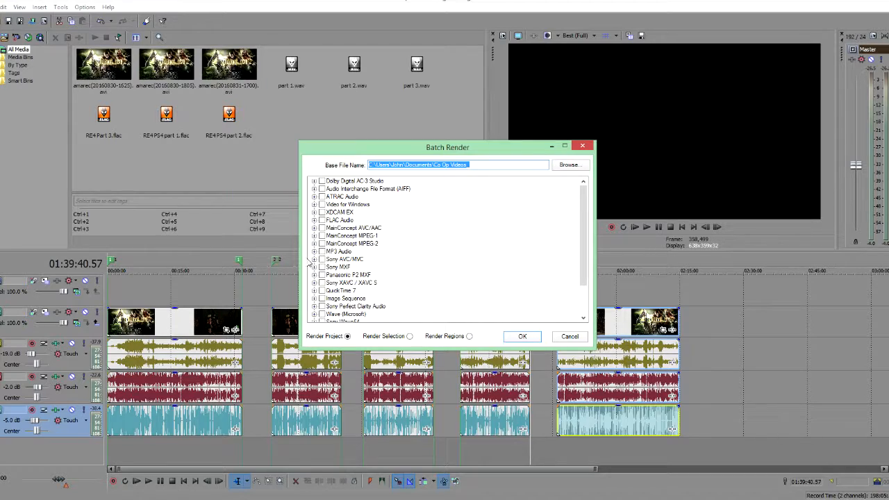
pyautogui.click(314, 260)
pyautogui.scroll(-5, 387, 272)
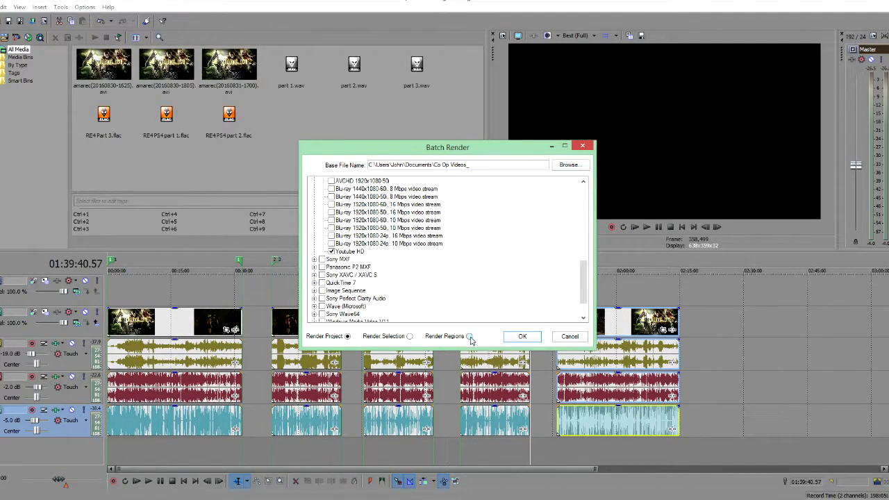
pyautogui.click(567, 165)
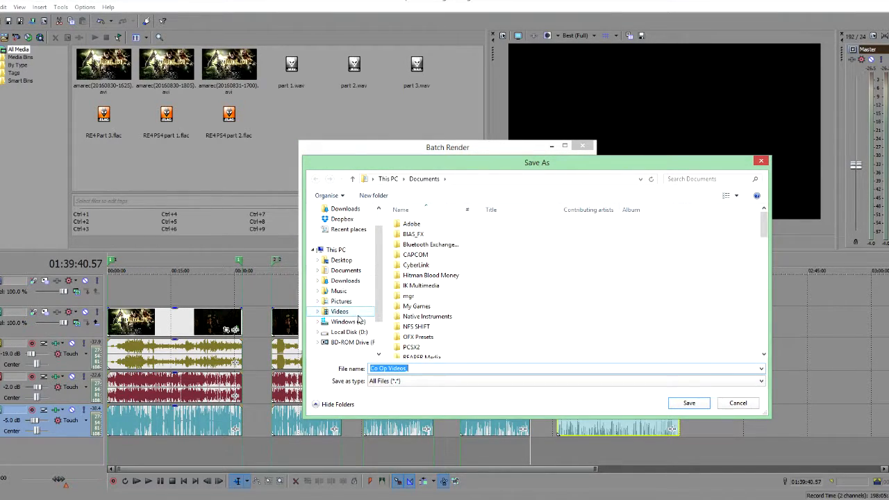
pyautogui.click(349, 332)
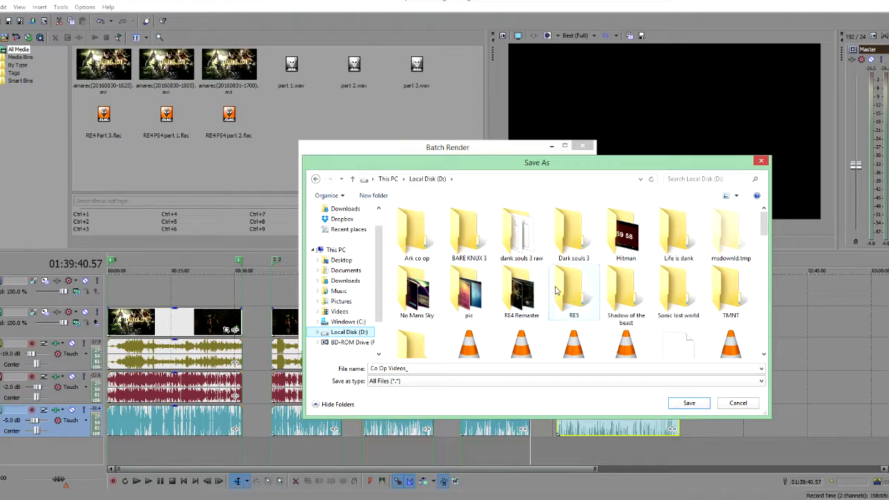
pyautogui.doubleClick(523, 295)
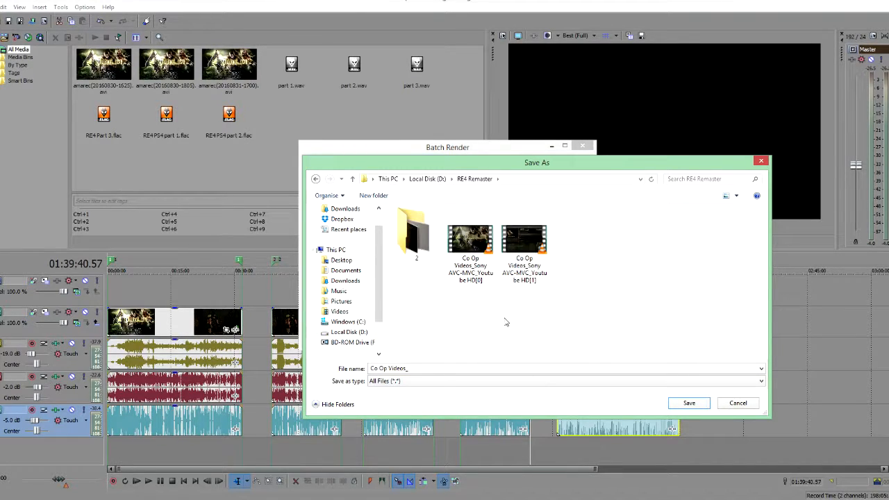
pyautogui.click(689, 403)
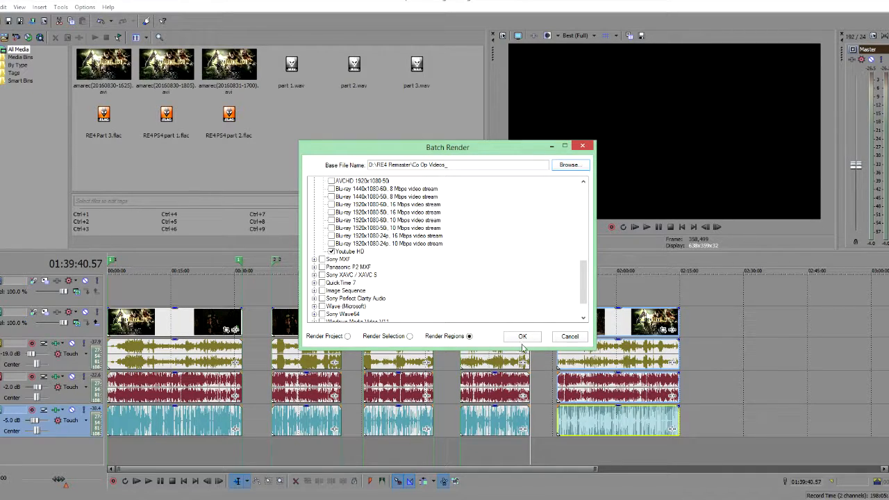
pyautogui.click(569, 339)
# Step: Undo all the splits and moves to restore the original continuous events on the timeline
pyautogui.click(723, 345)
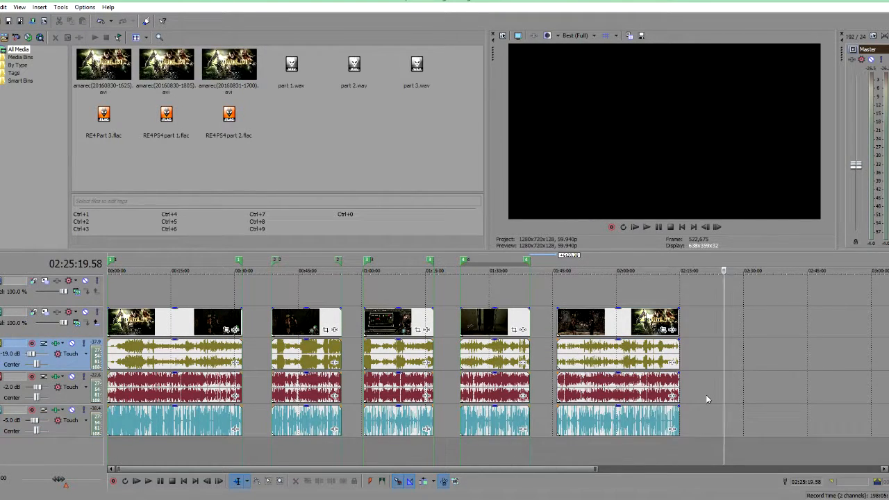
pyautogui.hotkey('ctrl', 'z')
pyautogui.hotkey('ctrl', 'z')
pyautogui.hotkey('ctrl', 'z')
pyautogui.hotkey('ctrl', 'z')
pyautogui.hotkey('ctrl', 'z')
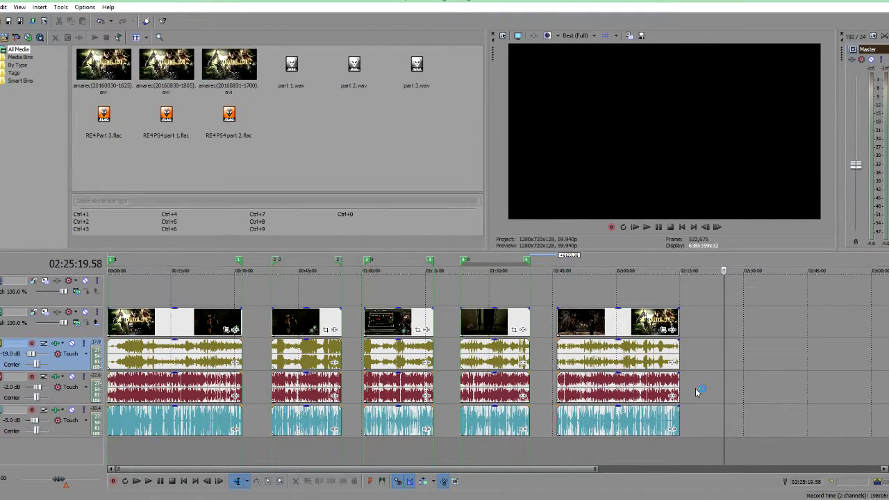
pyautogui.hotkey('ctrl', 'z')
pyautogui.hotkey('ctrl', 'z')
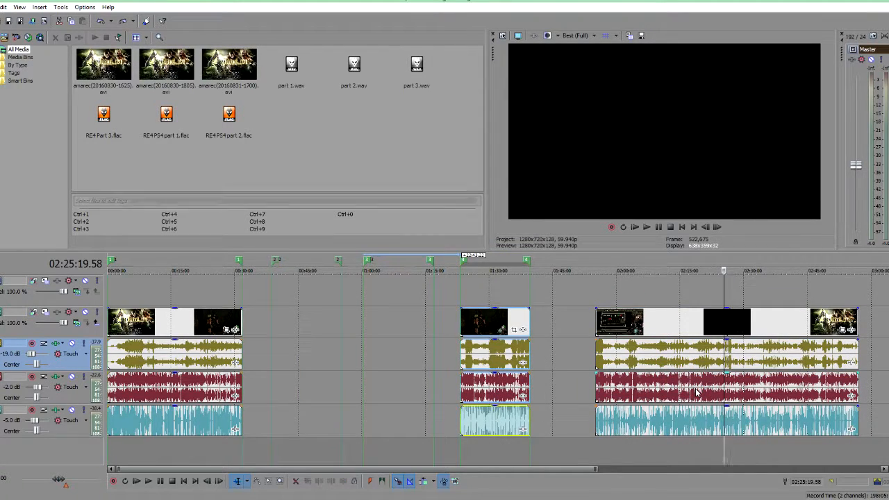
pyautogui.hotkey('ctrl', 'z')
pyautogui.hotkey('ctrl', 'z')
pyautogui.hotkey('ctrl', 'z')
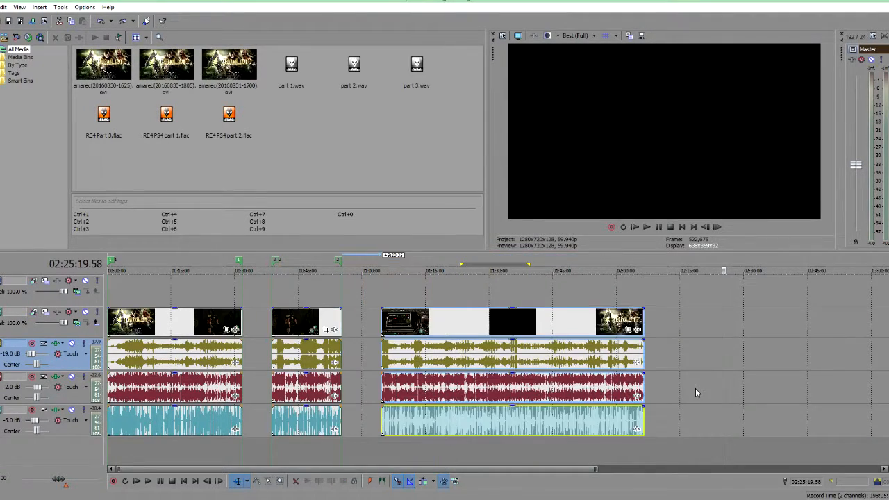
pyautogui.hotkey('ctrl', 'z')
pyautogui.hotkey('ctrl', 'z')
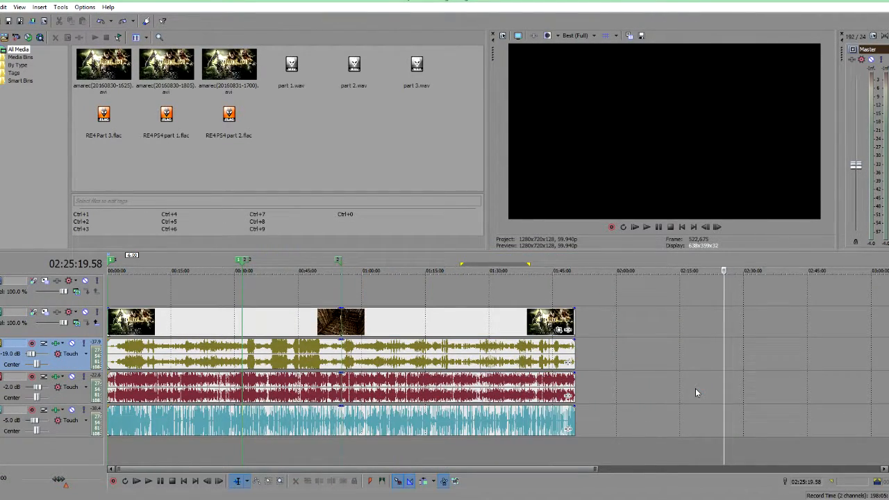
# Step: Zoom the timeline and scrub and play through the footage to review it
pyautogui.click(612, 417)
pyautogui.scroll(-2, 498, 443)
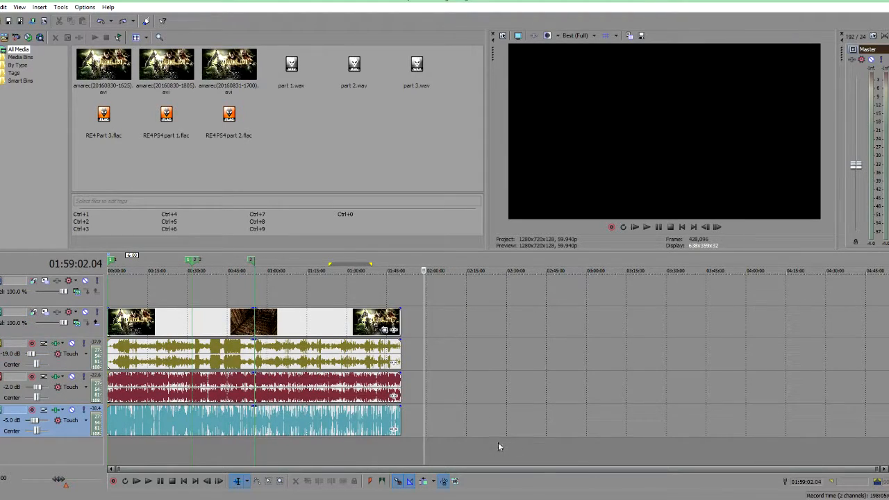
pyautogui.scroll(2, 478, 351)
pyautogui.scroll(-2, 477, 346)
pyautogui.scroll(2, 207, 442)
pyautogui.scroll(-2, 207, 442)
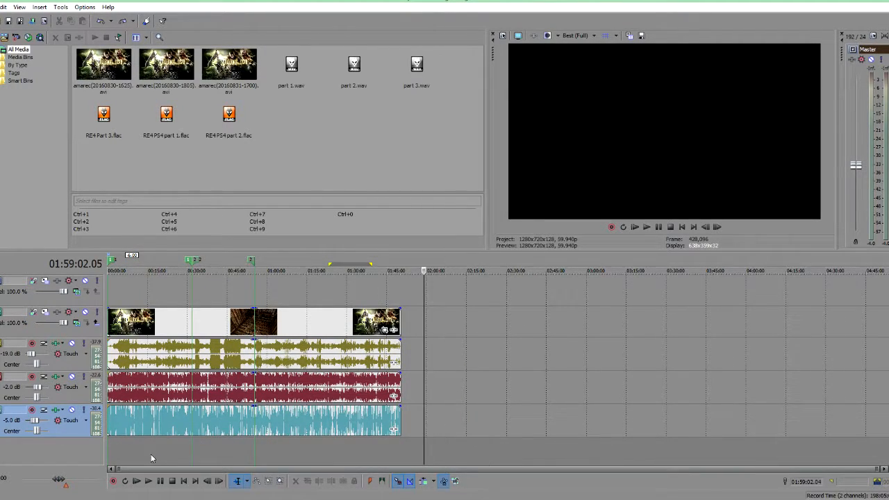
pyautogui.click(150, 458)
pyautogui.scroll(2, 151, 459)
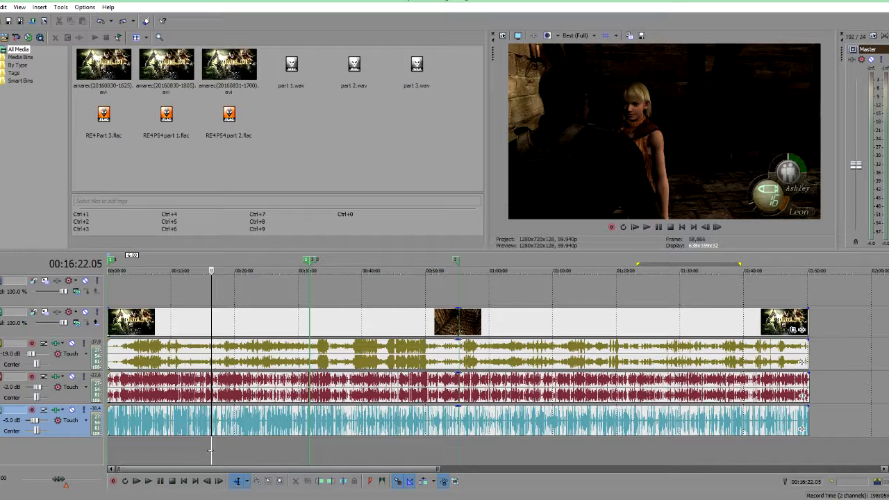
pyautogui.click(161, 447)
pyautogui.click(211, 451)
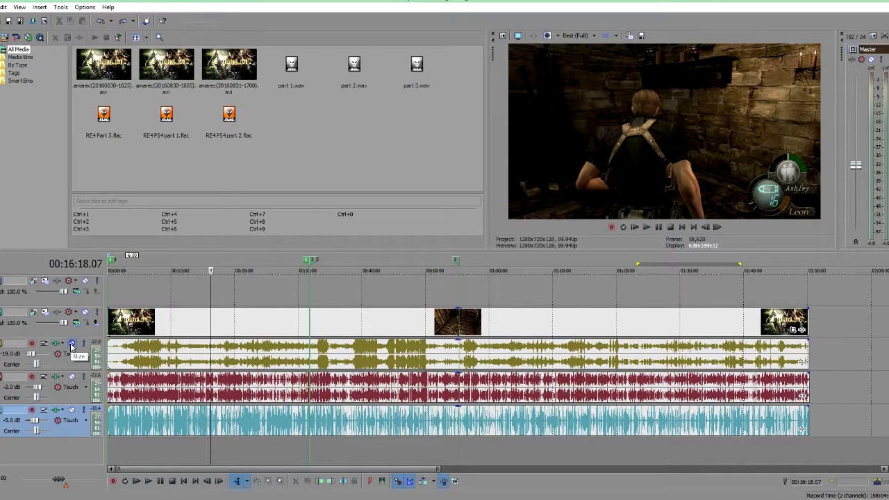
pyautogui.scroll(-3, 323, 426)
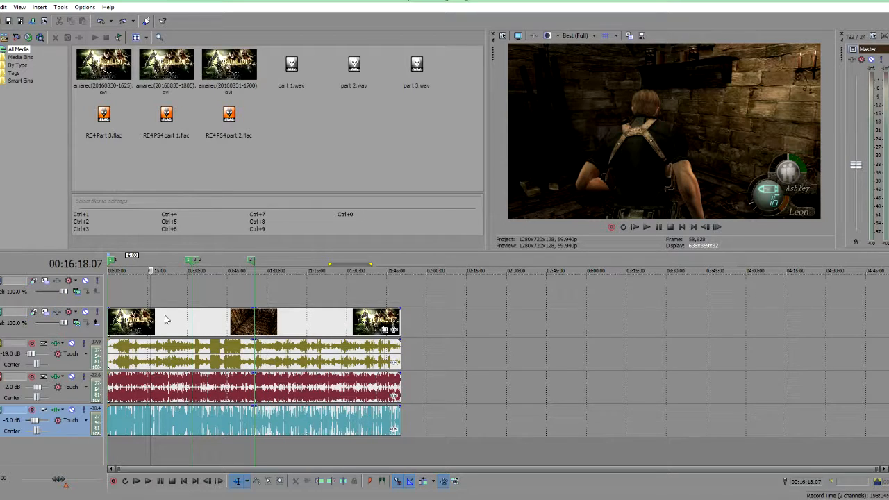
pyautogui.click(180, 446)
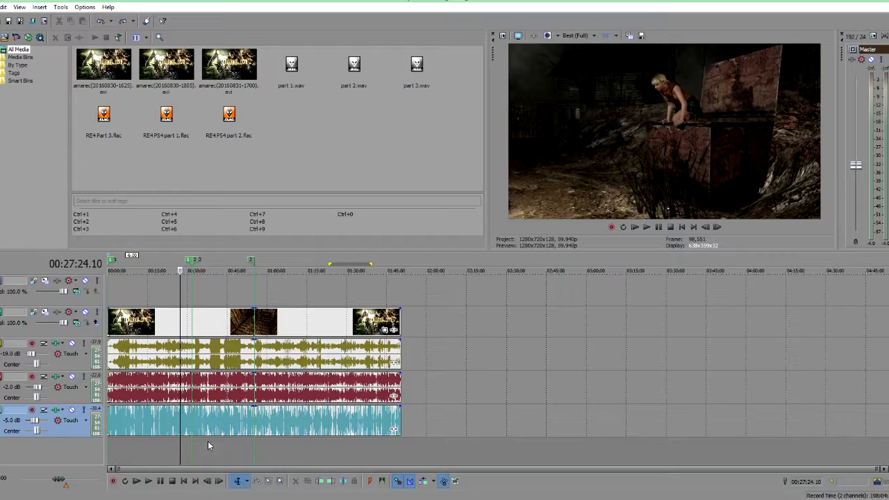
pyautogui.click(175, 445)
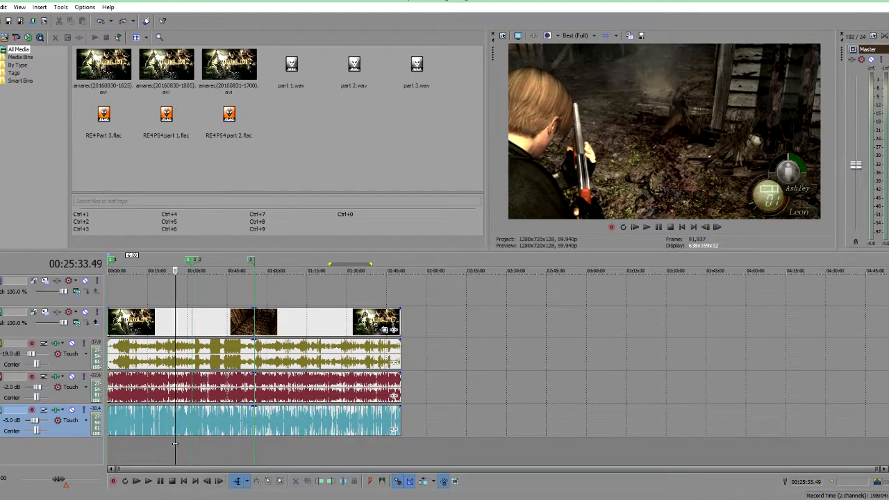
pyautogui.click(211, 448)
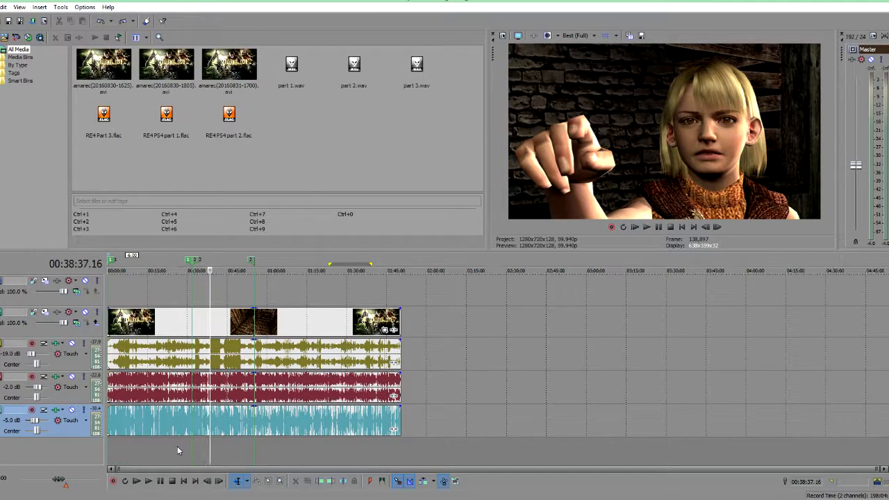
pyautogui.press('space')
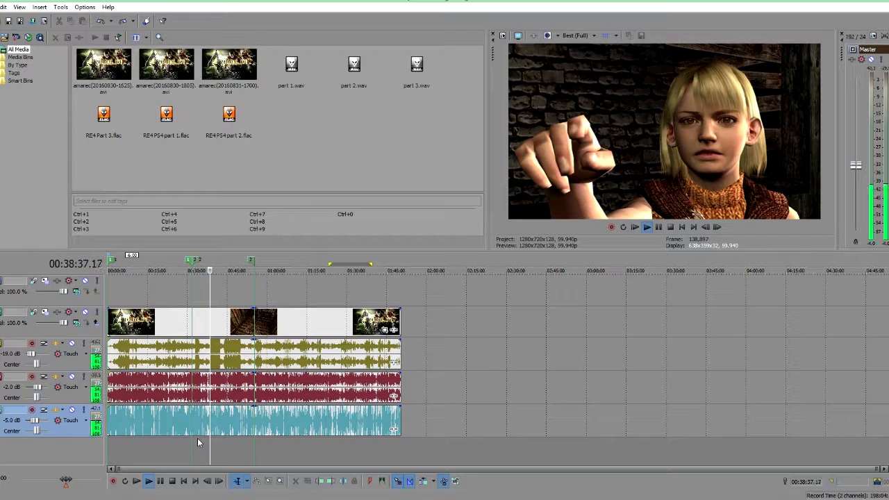
pyautogui.press('space')
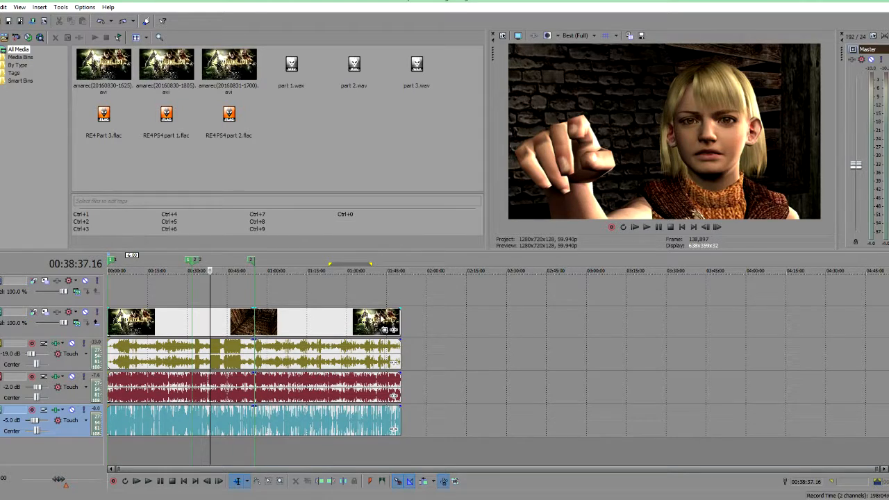
# Step: Open Pan/Crop on the video event, enlarge the frame to about 1422 wide, then at 00:05:18 shrink it to about 1168 wide
pyautogui.click(386, 331)
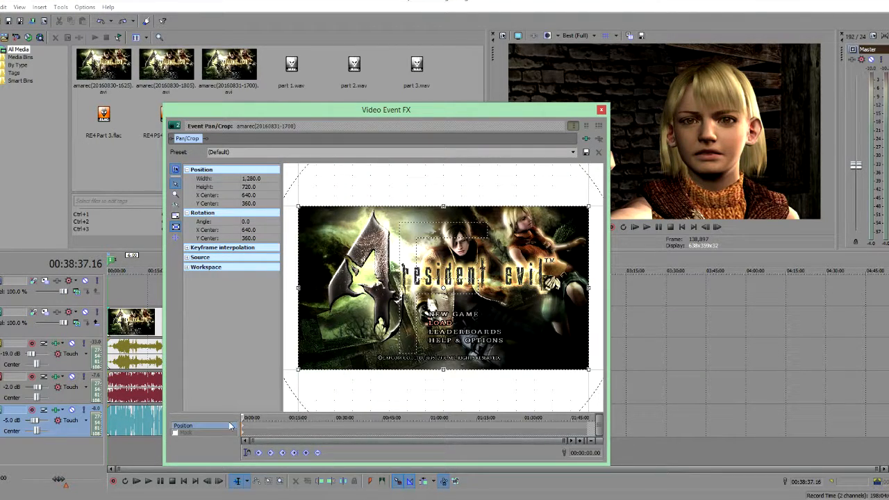
pyautogui.moveTo(297, 372); pyautogui.dragTo(282, 384)
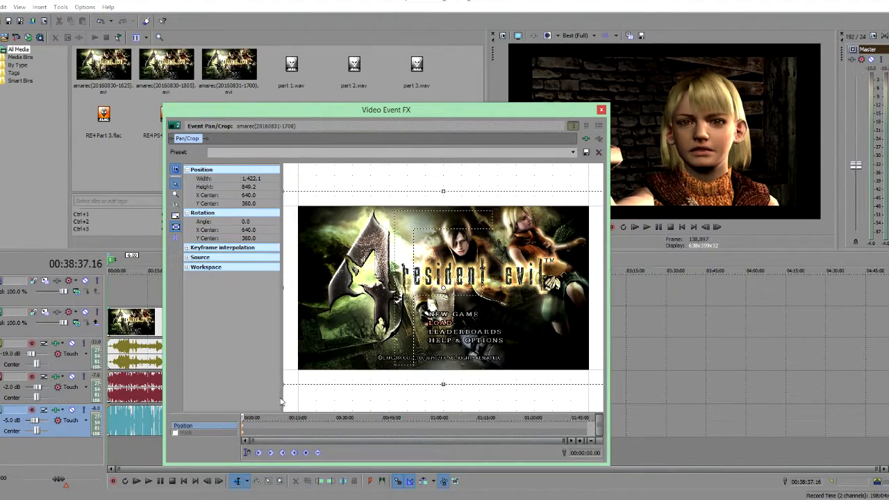
pyautogui.click(257, 429)
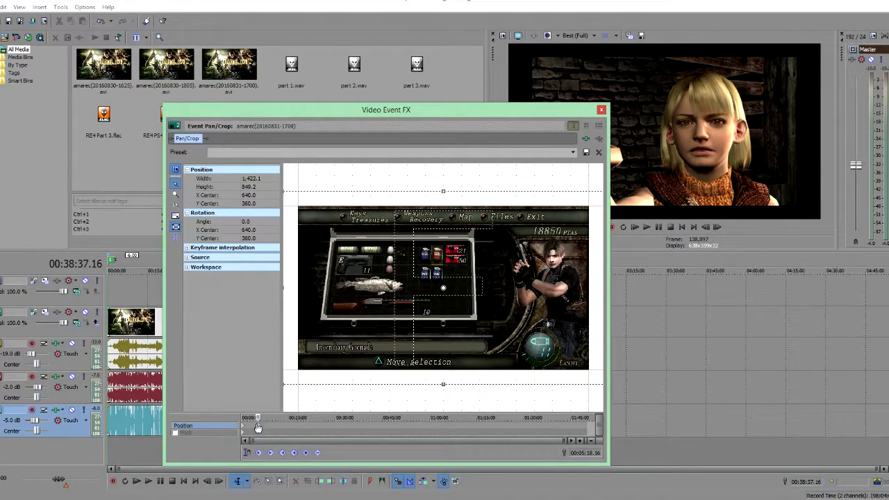
pyautogui.moveTo(284, 384); pyautogui.dragTo(311, 355)
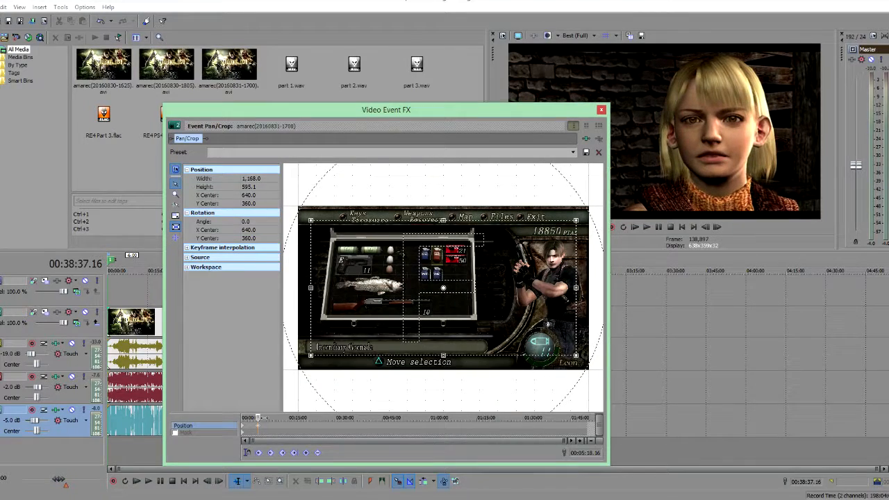
# Step: At about 00:08:53 widen the Pan/Crop frame to about 1388 and close the Video Event FX window
pyautogui.click(270, 430)
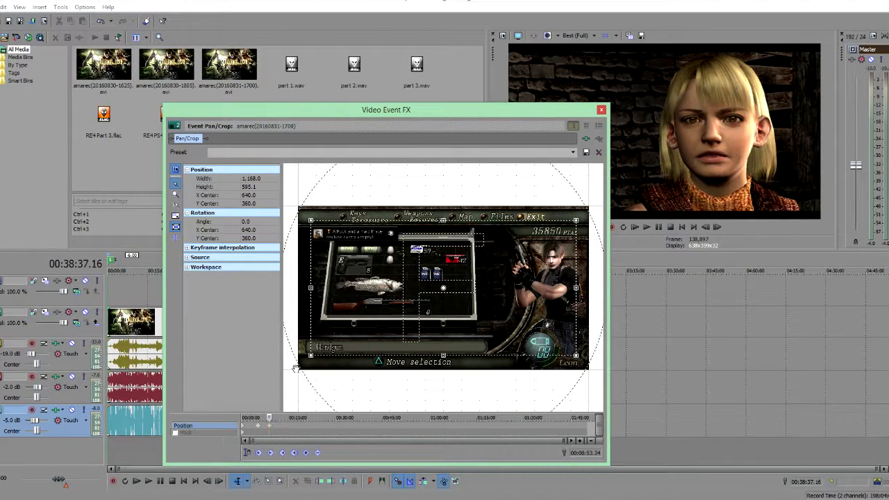
pyautogui.moveTo(302, 367); pyautogui.dragTo(290, 391)
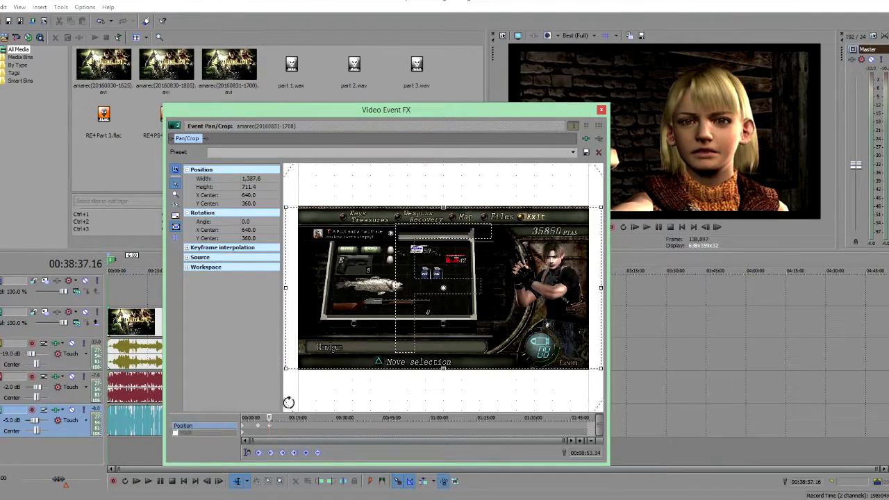
pyautogui.click(276, 427)
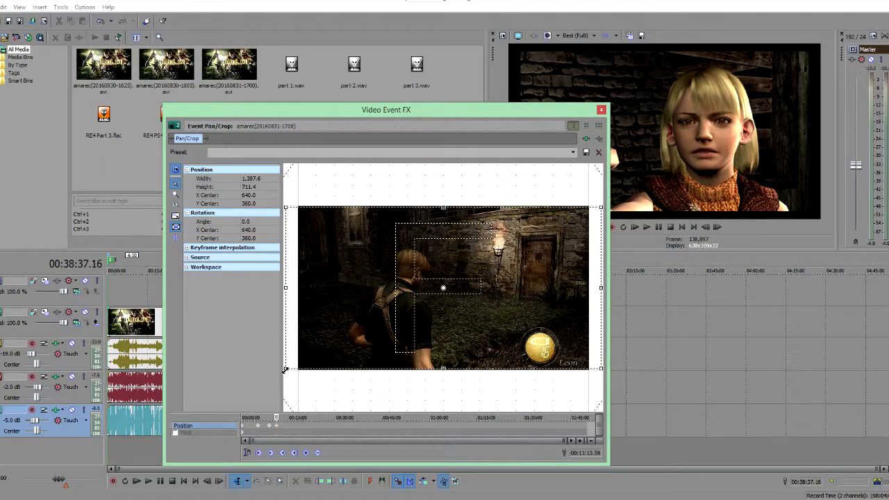
pyautogui.click(601, 109)
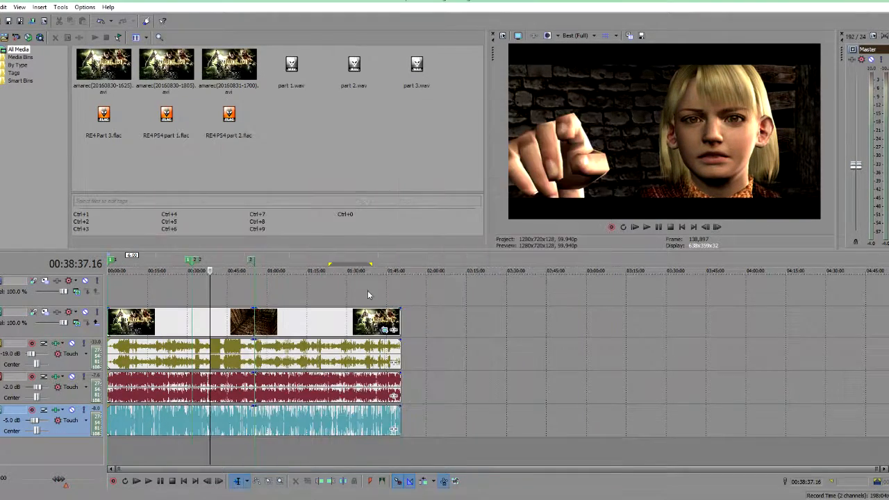
# Step: Zoom the timeline in and out and scrub playback through the gameplay footage to review it
pyautogui.click(113, 447)
pyautogui.scroll(4, 115, 446)
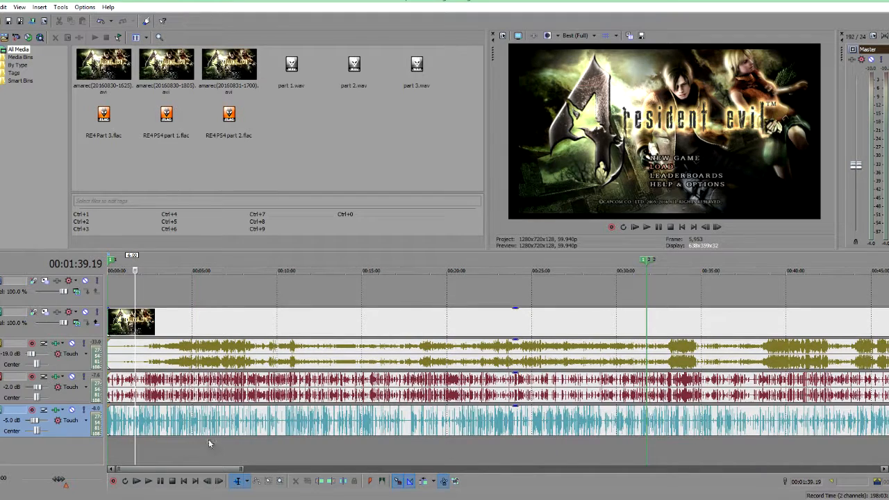
pyautogui.click(110, 448)
pyautogui.press('space')
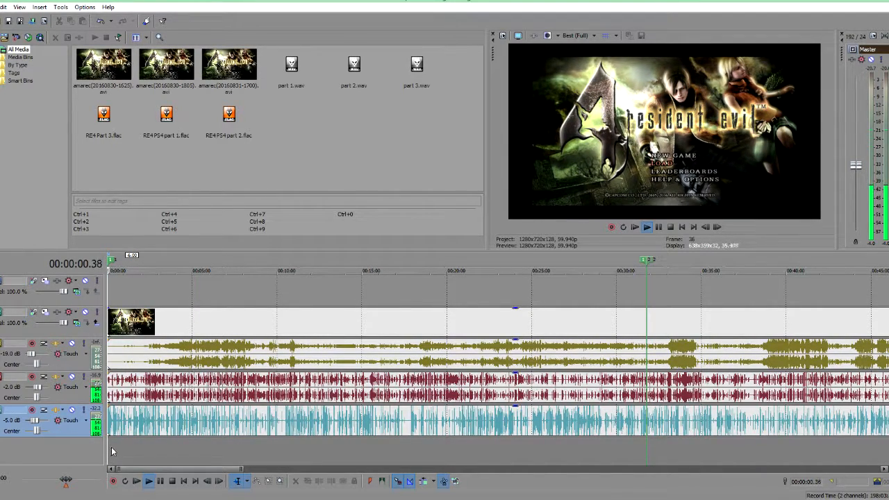
pyautogui.click(137, 449)
pyautogui.click(158, 453)
pyautogui.click(186, 452)
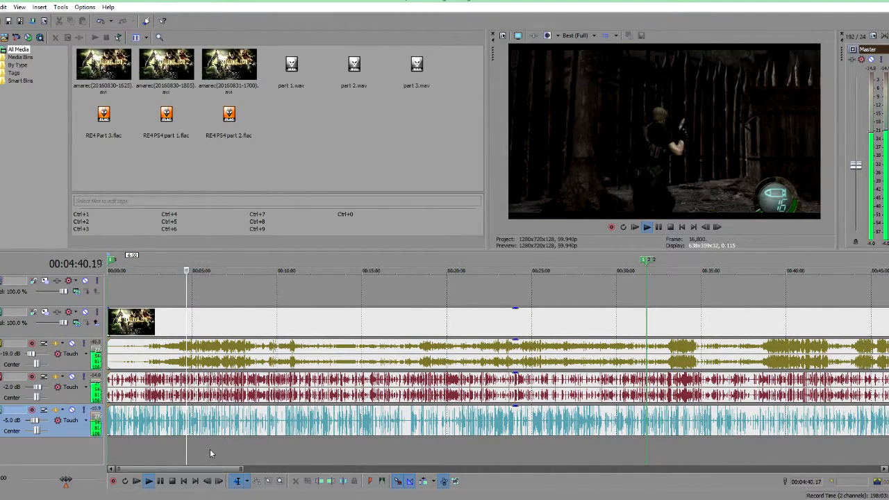
pyautogui.click(210, 451)
pyautogui.click(226, 449)
pyautogui.click(248, 450)
pyautogui.click(297, 460)
pyautogui.click(349, 463)
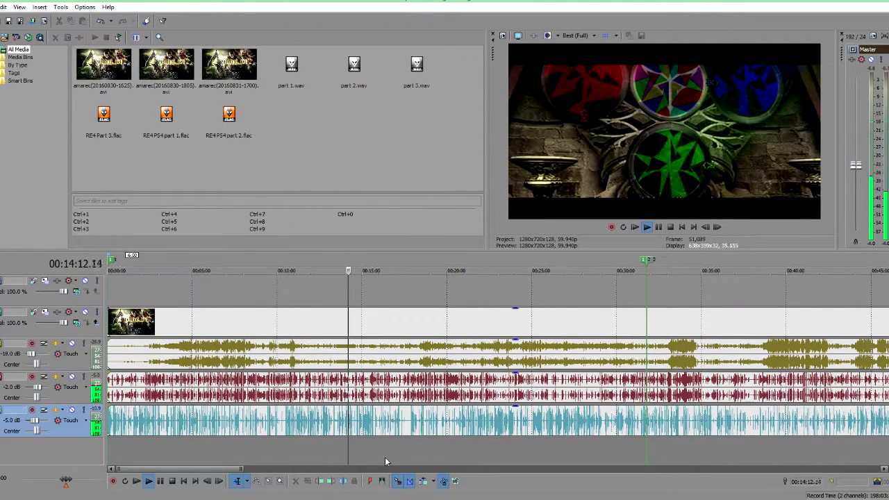
pyautogui.scroll(4, 375, 459)
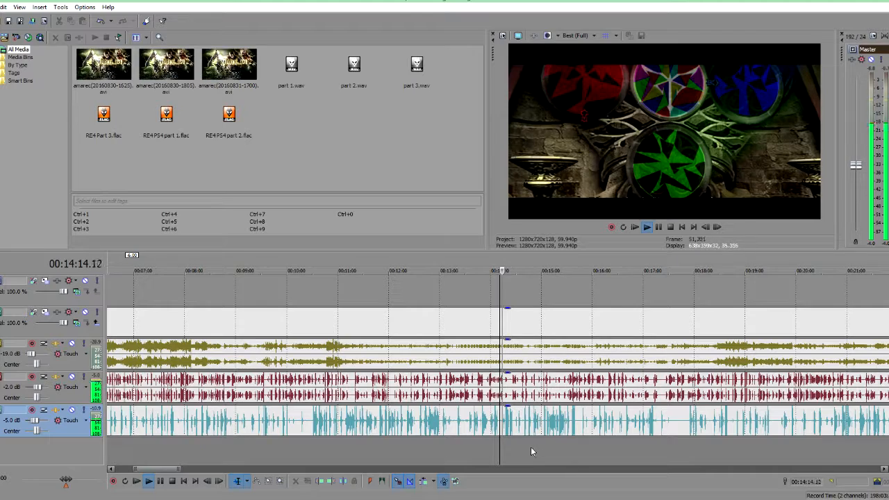
pyautogui.click(511, 447)
pyautogui.click(550, 455)
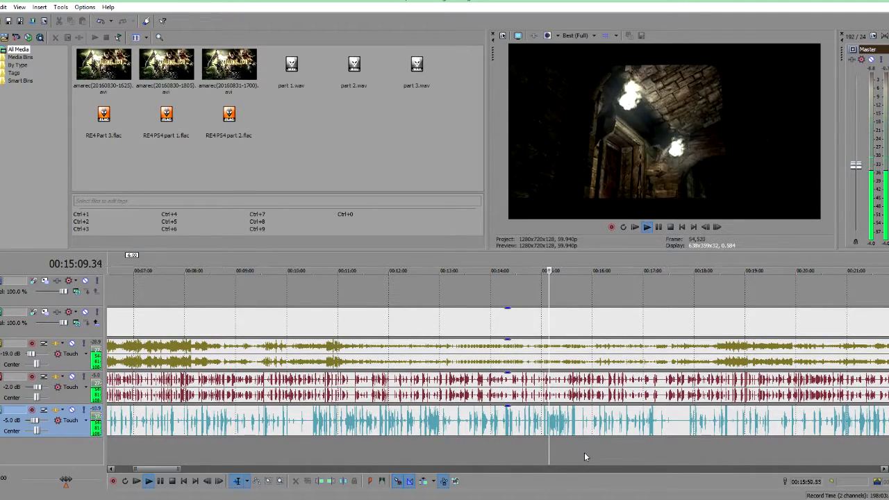
pyautogui.click(584, 452)
pyautogui.scroll(-5, 562, 450)
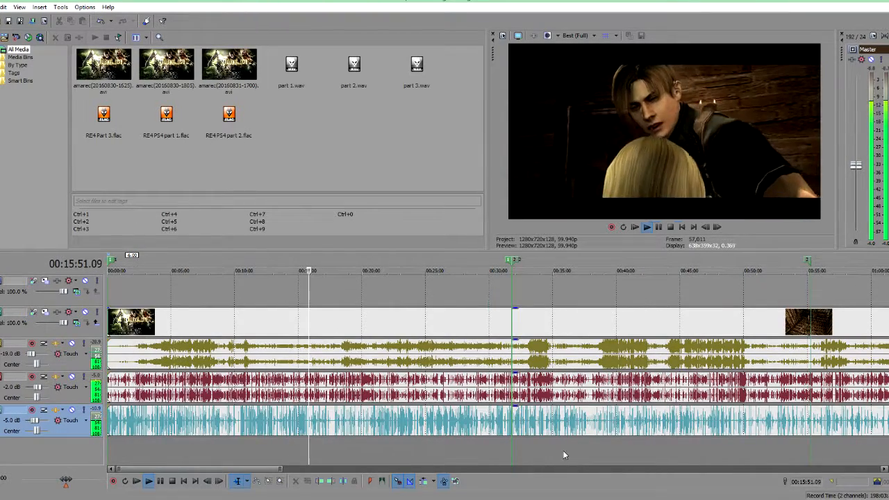
pyautogui.click(356, 458)
pyautogui.click(392, 456)
pyautogui.click(446, 460)
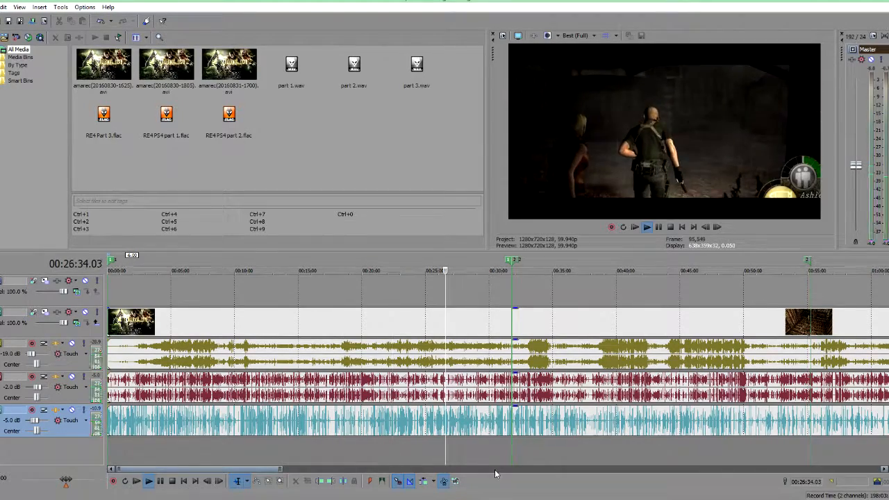
pyautogui.click(501, 470)
pyautogui.press('space')
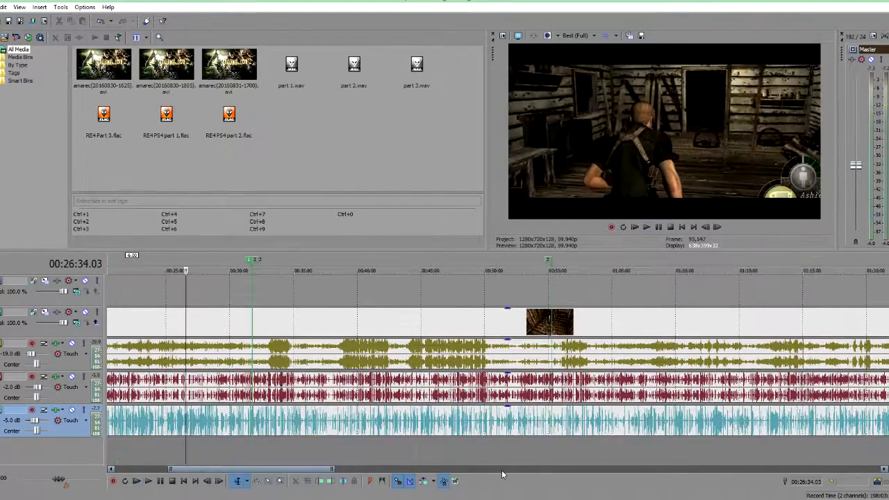
pyautogui.scroll(-2, 465, 434)
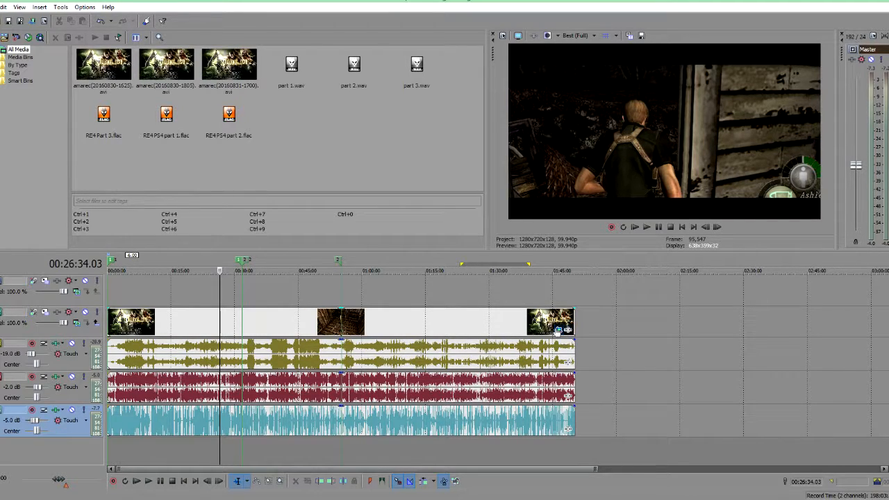
# Step: Open Pan/Crop on the last video event and delete the selected keyframe
pyautogui.click(558, 331)
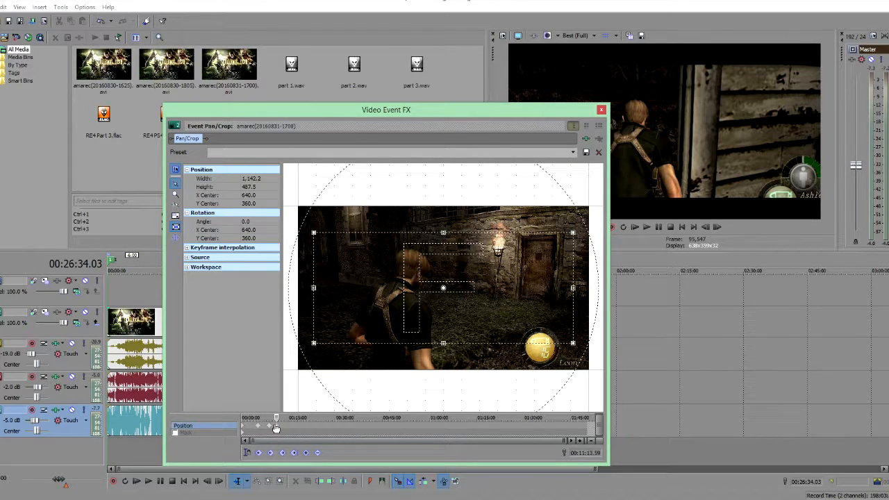
pyautogui.press('Delete')
pyautogui.click(270, 427)
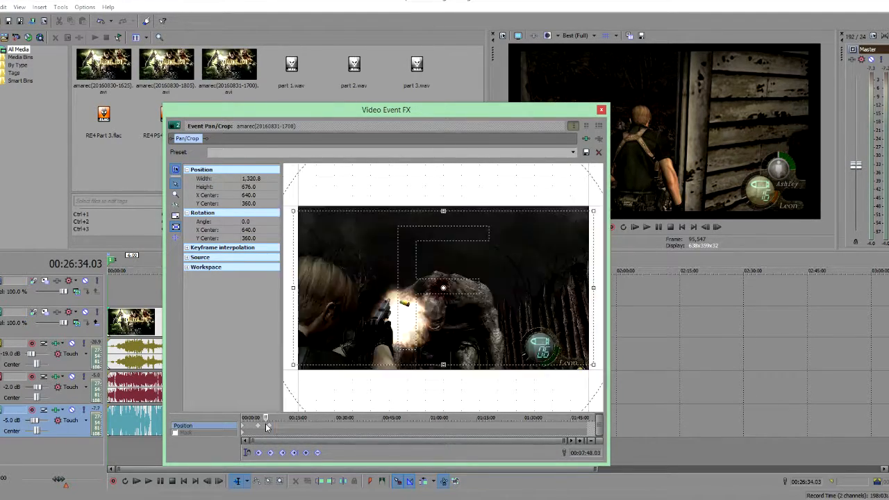
# Step: At the start of the event, reset the Pan/Crop frame to the (Default) preset and close the Video Event FX window
pyautogui.press('Home')
pyautogui.click(259, 427)
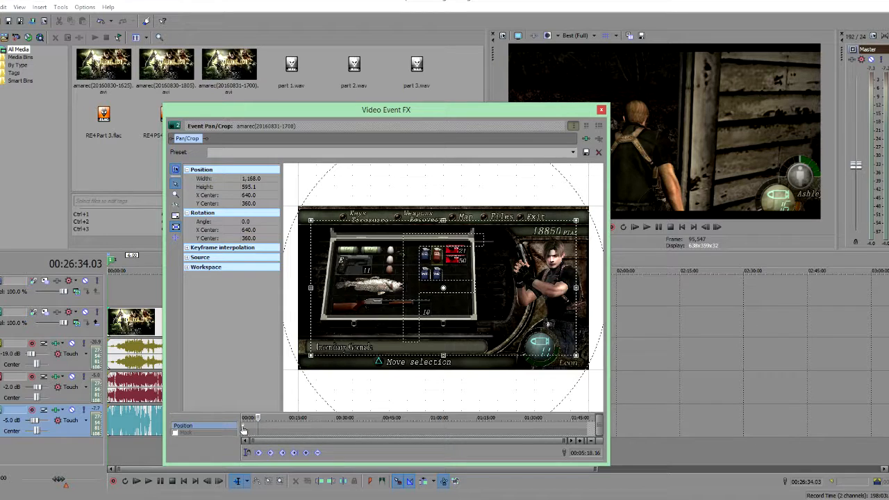
pyautogui.click(243, 431)
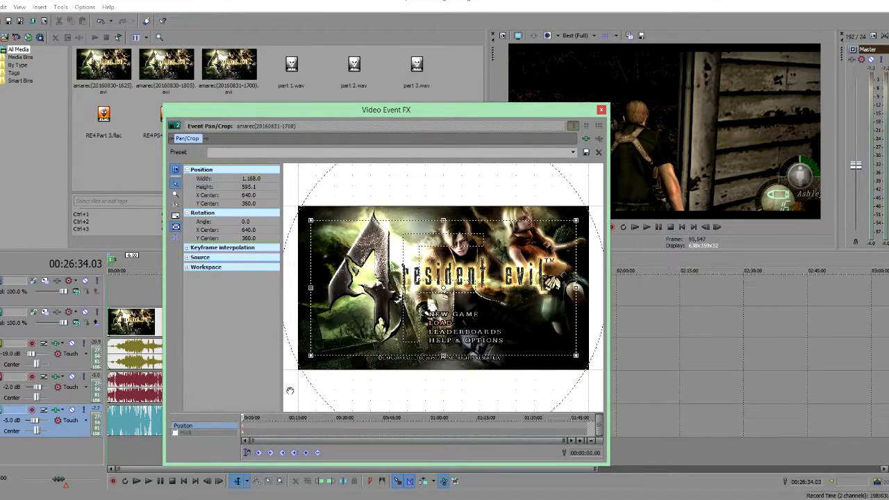
pyautogui.click(571, 154)
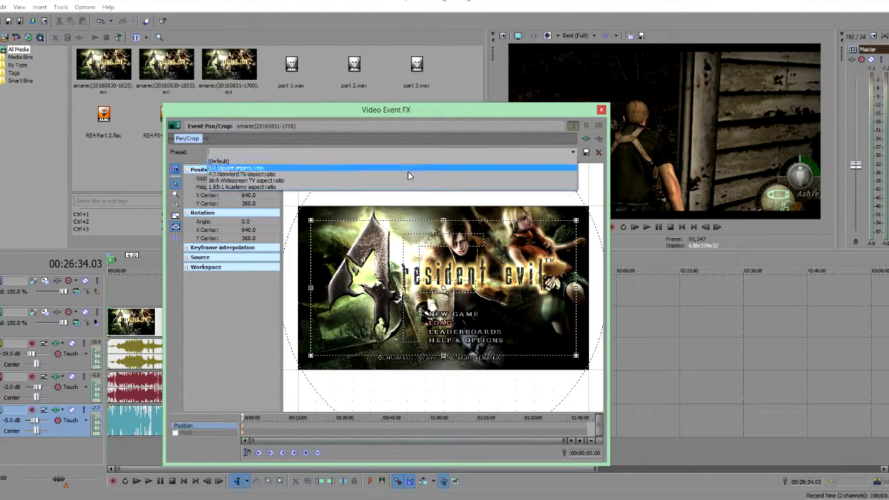
pyautogui.click(238, 162)
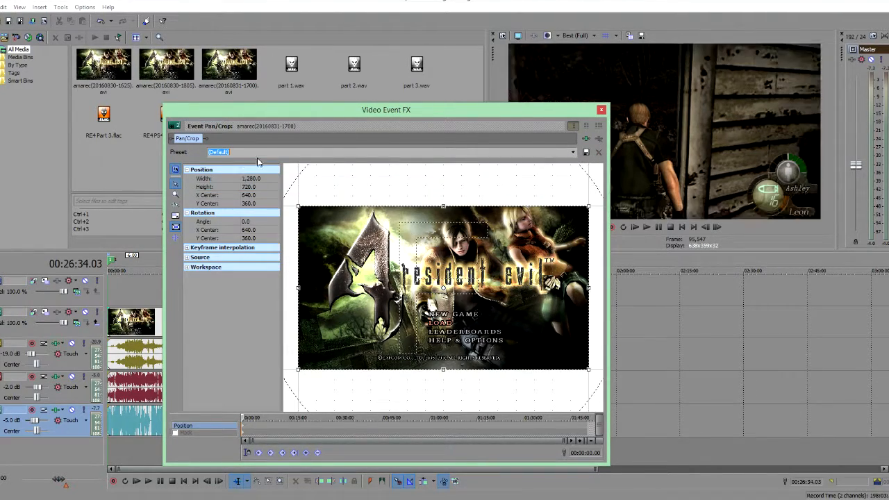
pyautogui.click(602, 111)
# Step: Scroll the timeline and scrub through the edited footage to review the zooms
pyautogui.click(133, 460)
pyautogui.moveTo(164, 456); pyautogui.dragTo(541, 450)
pyautogui.click(424, 444)
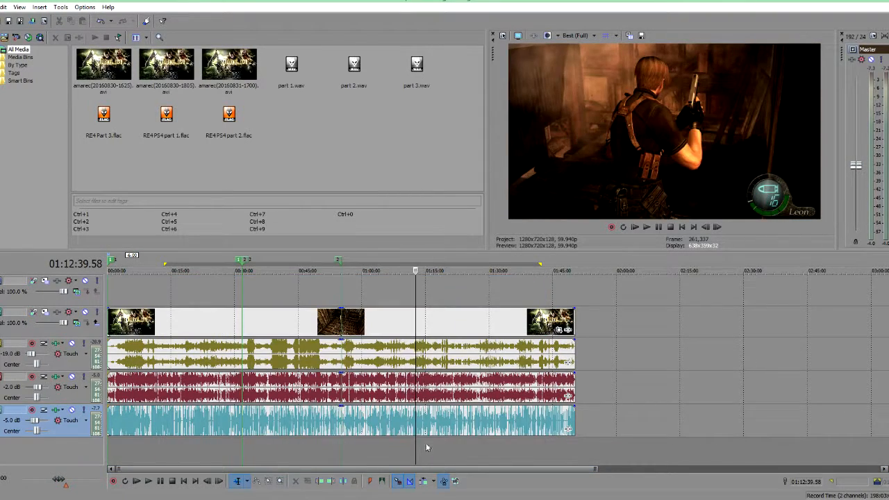
pyautogui.scroll(-2, 420, 415)
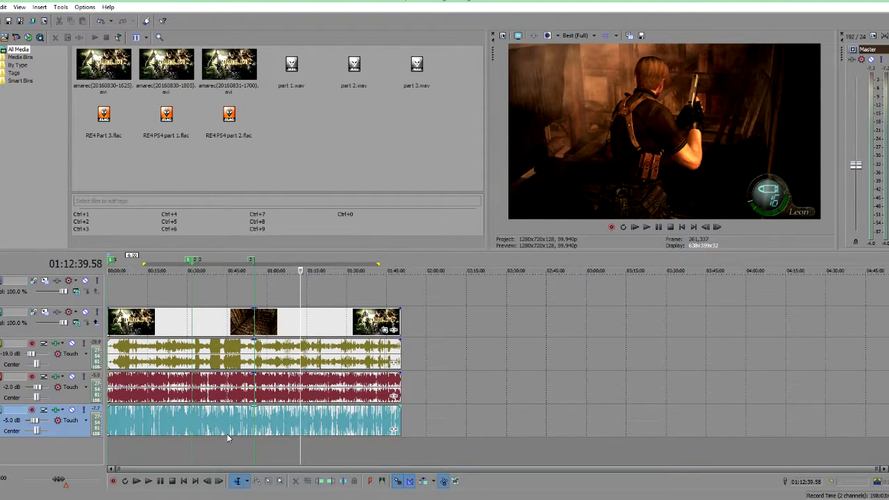
pyautogui.click(253, 447)
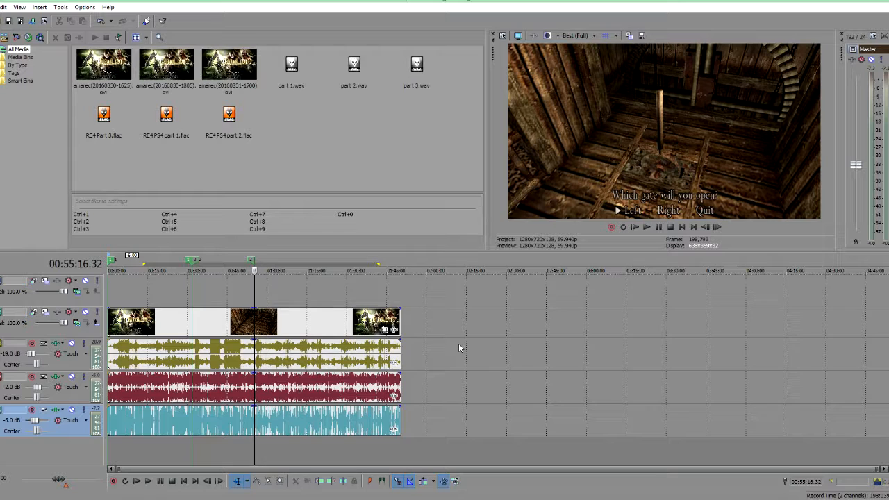
pyautogui.scroll(3, 462, 330)
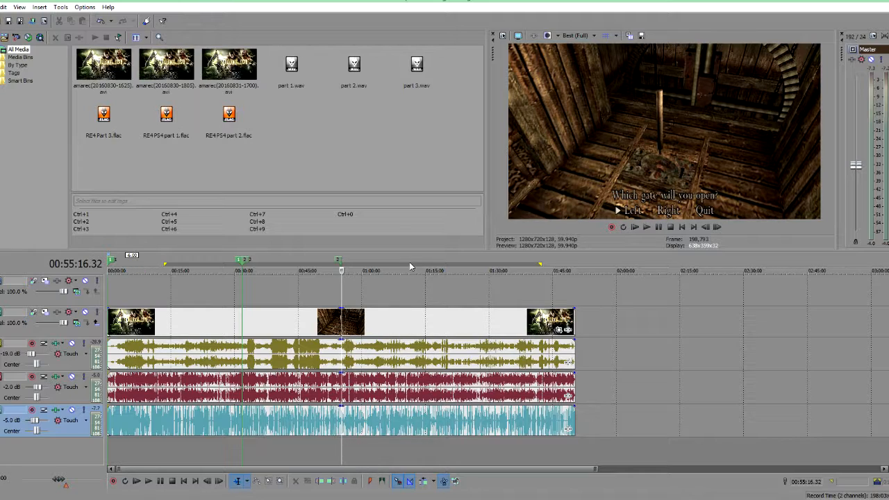
# Step: Split the middle video event at about 00:55:16 and 00:56:07
pyautogui.click(345, 328)
pyautogui.scroll(5, 543, 325)
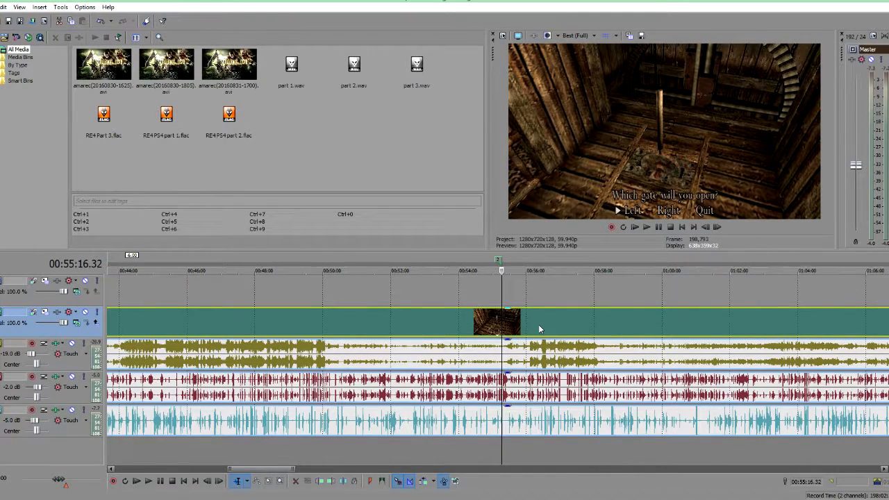
pyautogui.press('s')
pyautogui.click(531, 325)
pyautogui.press('s')
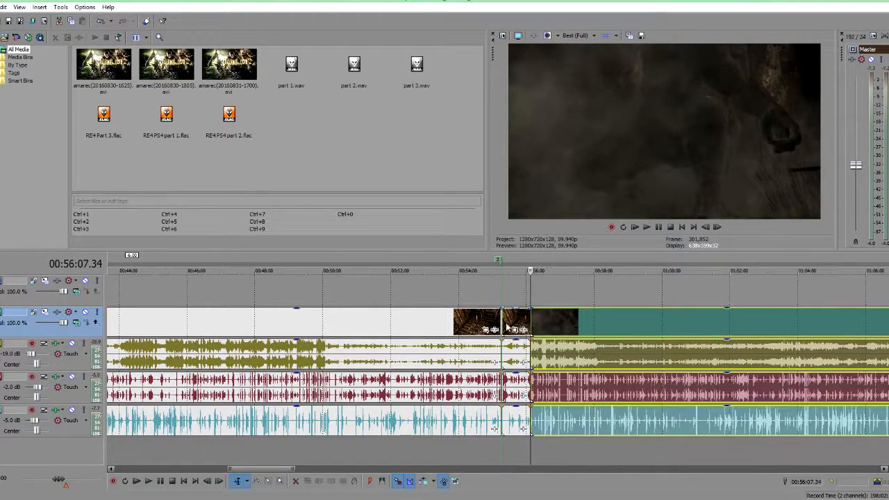
pyautogui.click(510, 324)
pyautogui.click(522, 330)
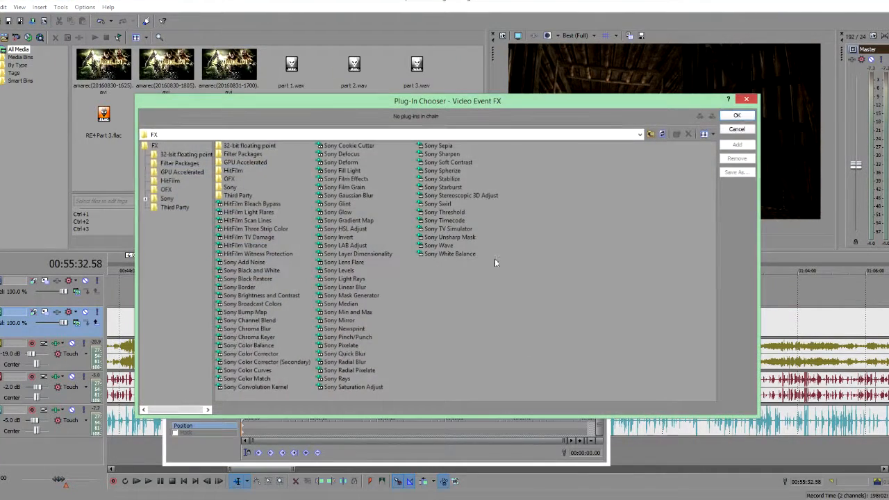
pyautogui.click(752, 101)
pyautogui.click(602, 111)
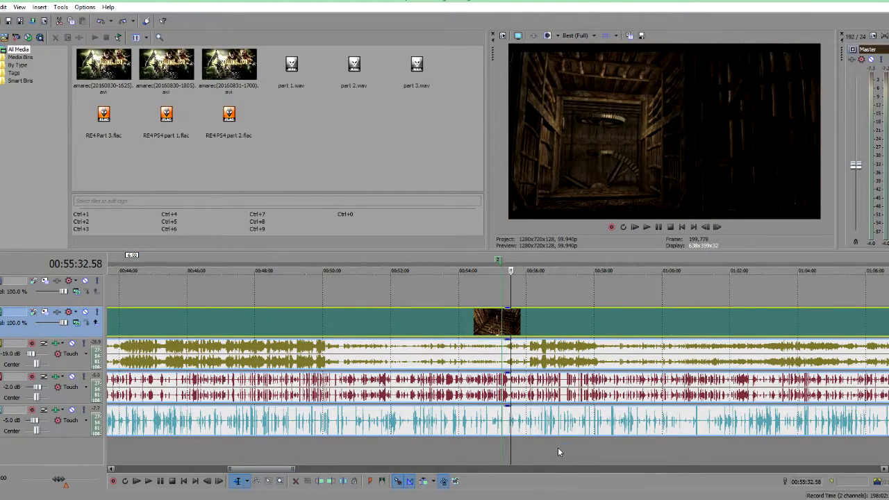
# Step: Redo the Event Pan/Crop position keyframe change
pyautogui.click(547, 448)
pyautogui.scroll(-10, 546, 441)
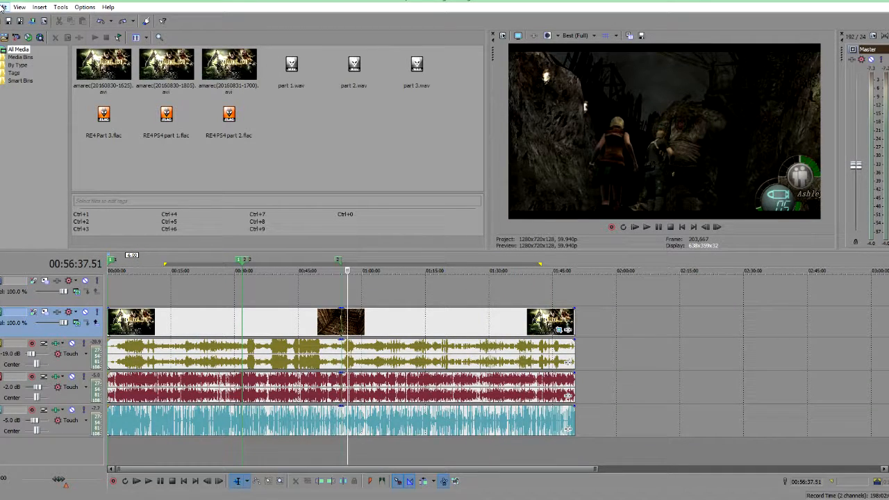
pyautogui.click(4, 7)
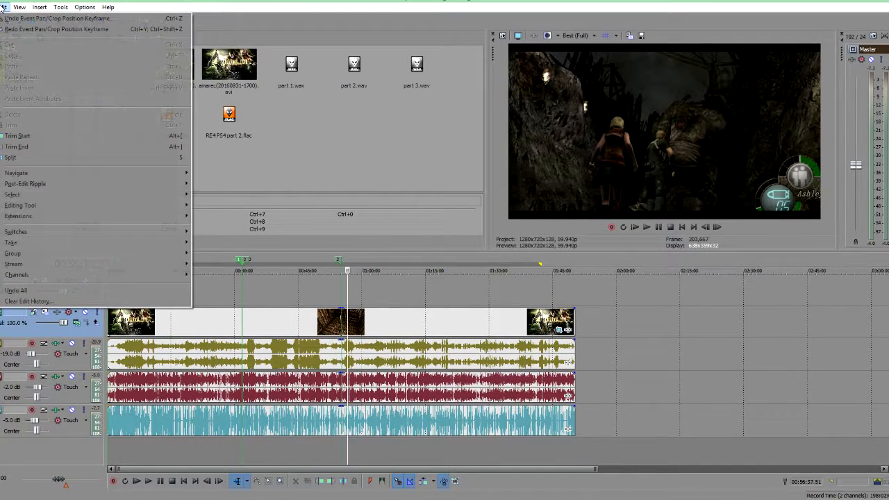
pyautogui.click(43, 29)
pyautogui.click(338, 455)
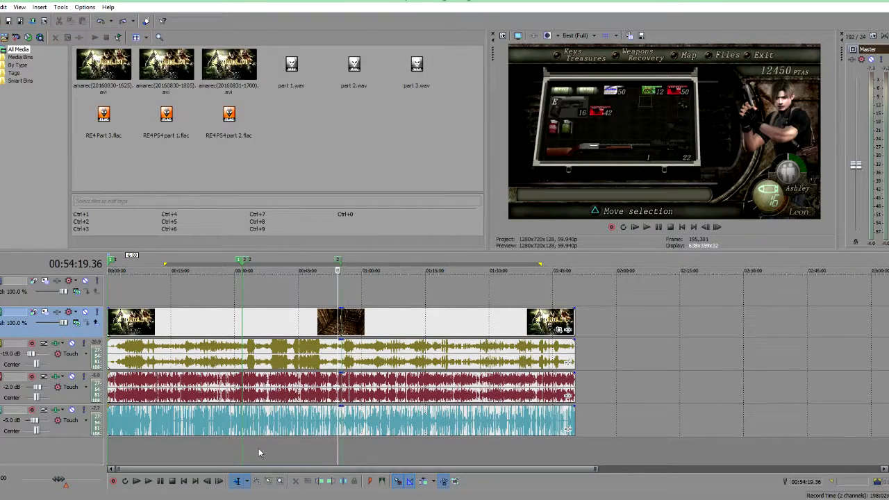
# Step: Scrub the timeline and zoom in and out to review the footage around 00:38
pyautogui.click(237, 447)
pyautogui.click(241, 448)
pyautogui.scroll(-1, 344, 458)
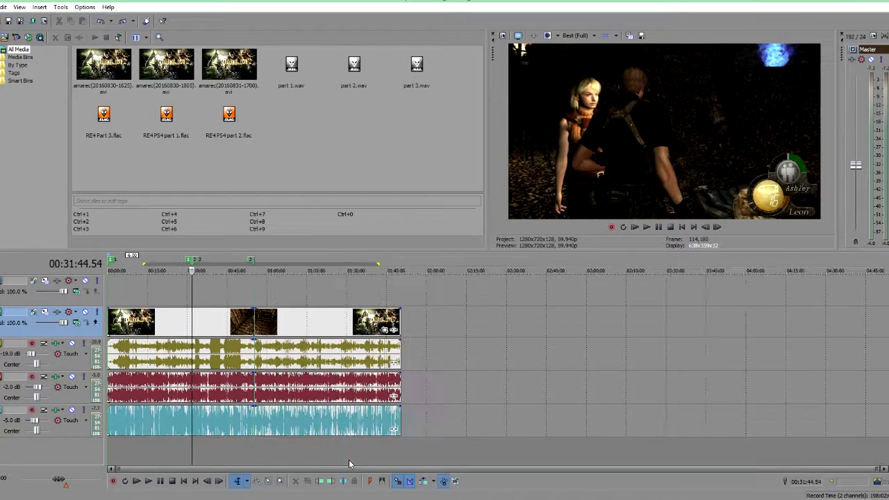
pyautogui.scroll(4, 362, 458)
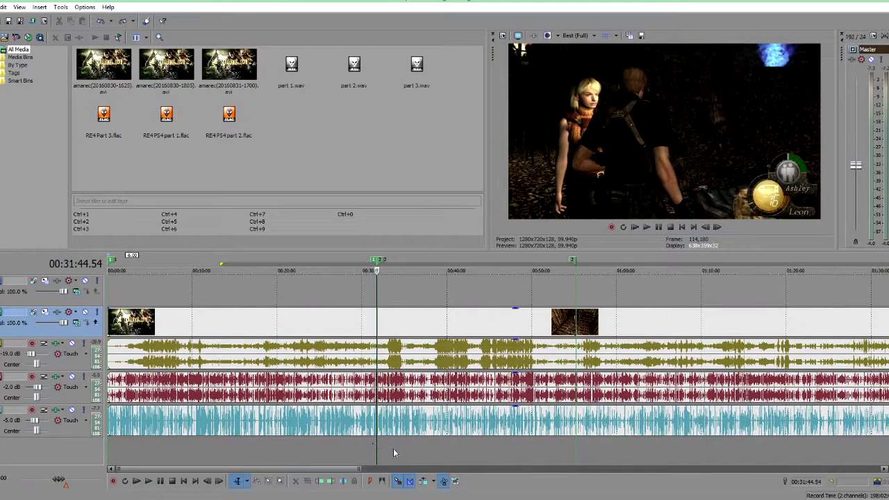
pyautogui.scroll(-3, 405, 450)
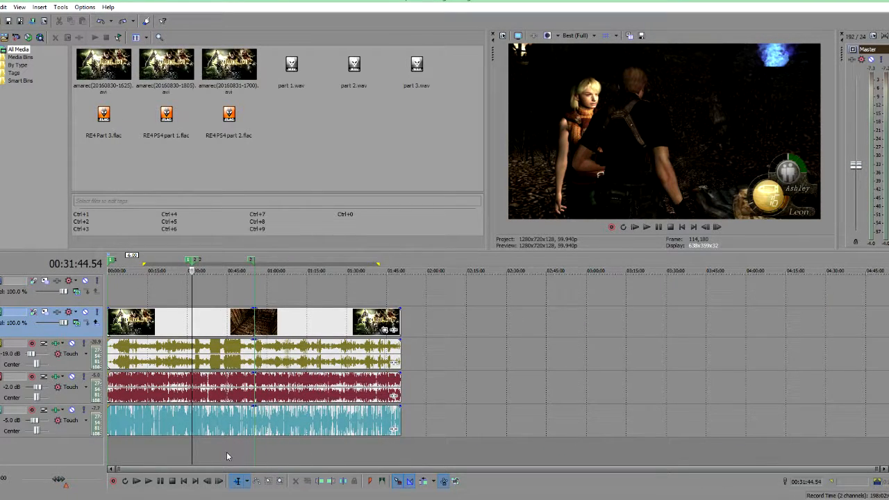
pyautogui.click(208, 453)
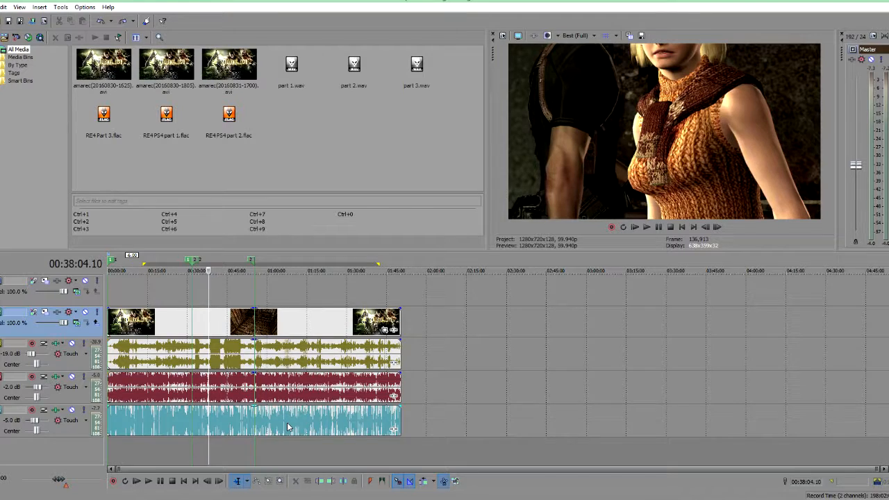
pyautogui.scroll(3, 288, 426)
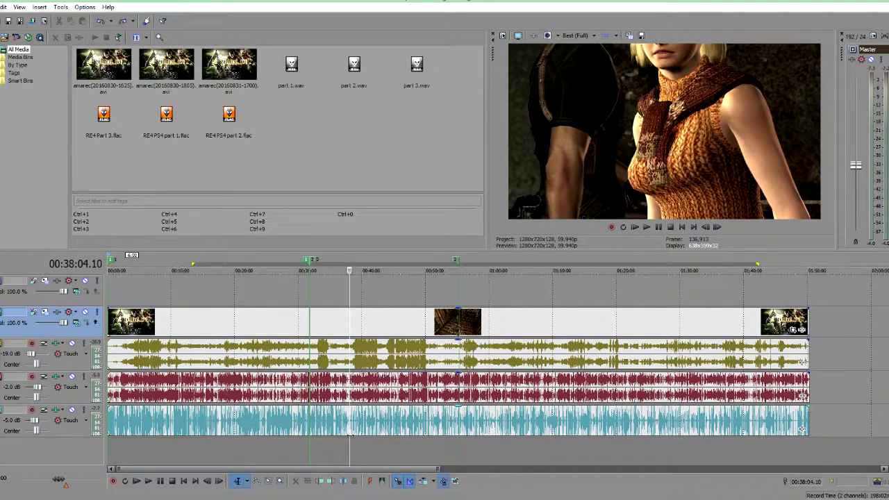
# Step: Open the video event's properties and close them with OK
pyautogui.rightClick(370, 319)
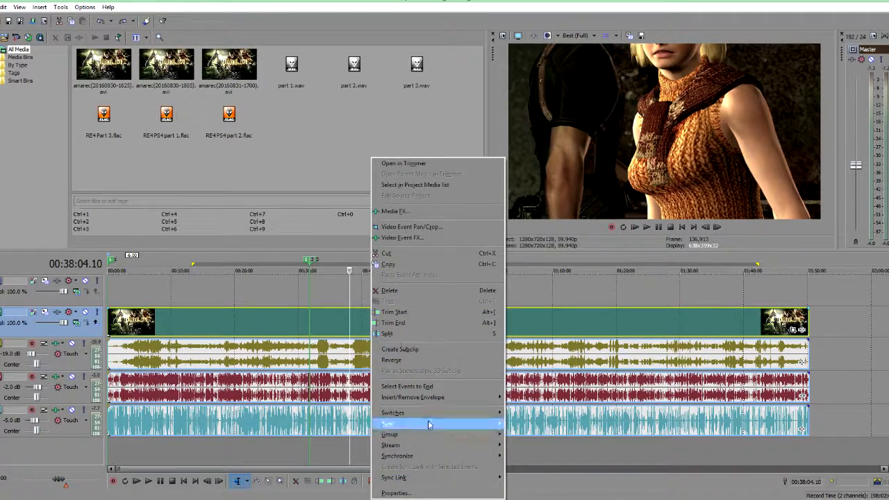
pyautogui.click(410, 493)
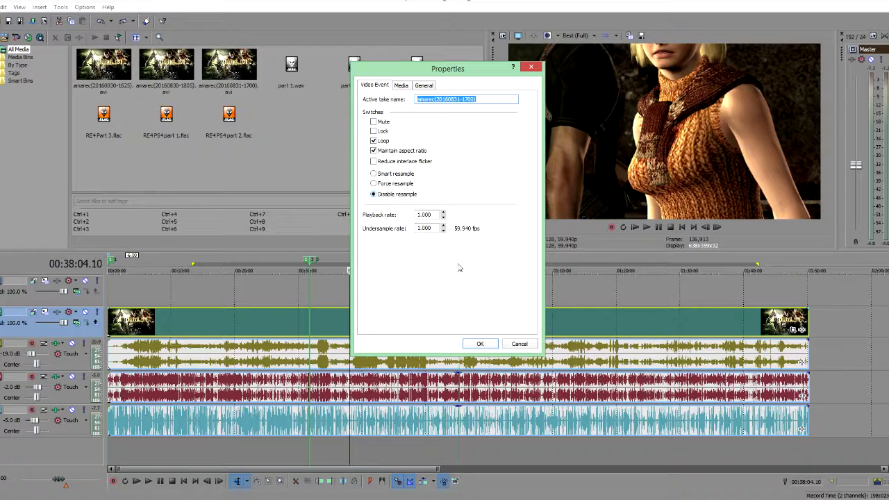
pyautogui.click(478, 345)
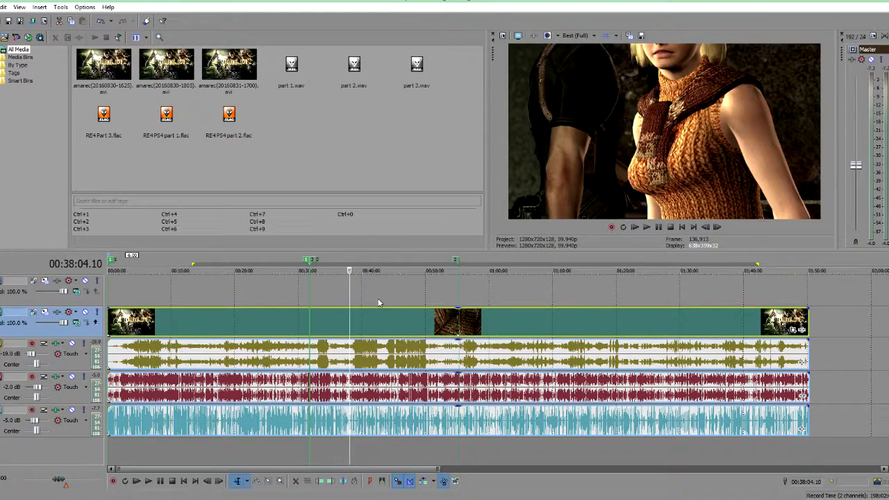
pyautogui.scroll(3, 379, 303)
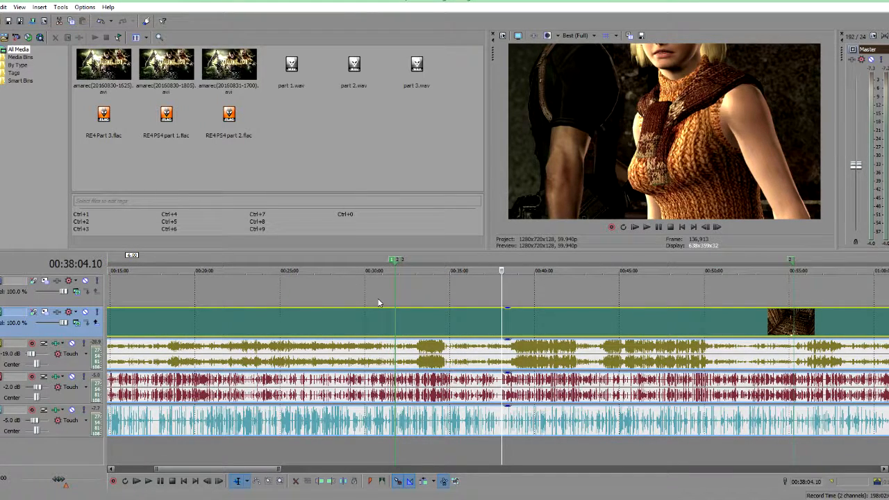
pyautogui.scroll(-3, 379, 303)
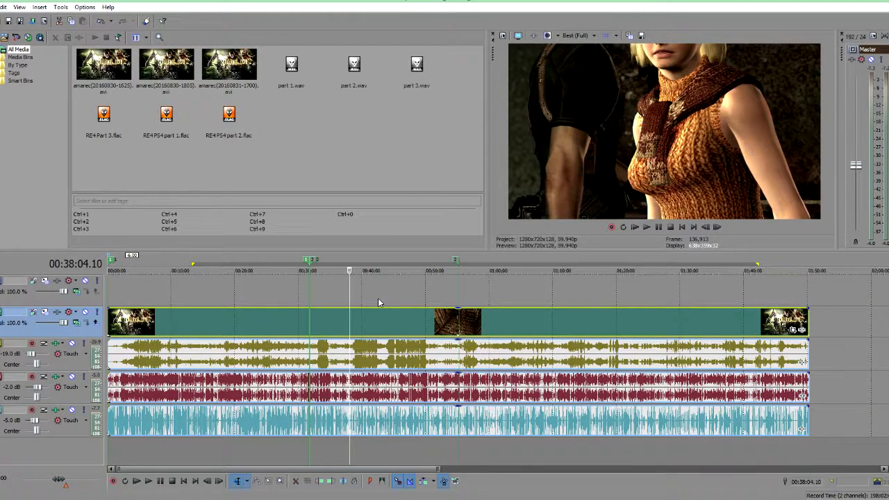